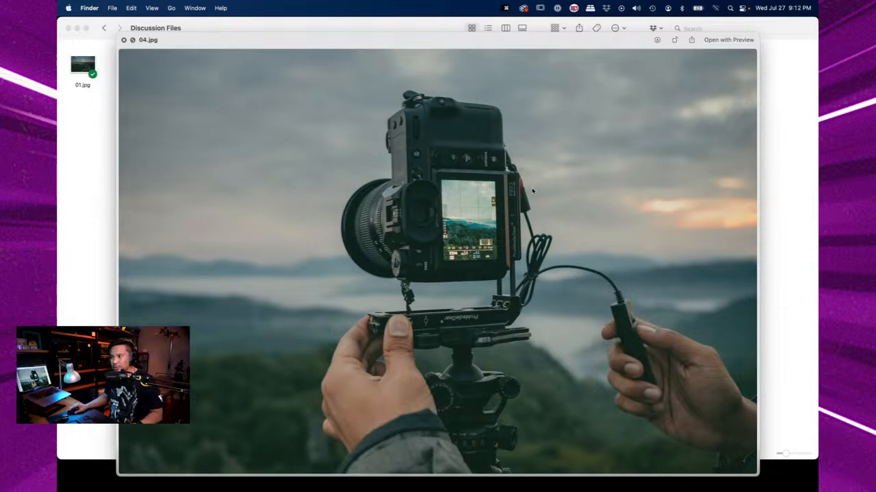
# Close the camera photo's preview, switch to Lightroom Classic and open the first imported photo in enlarged view
pyautogui.press('space')
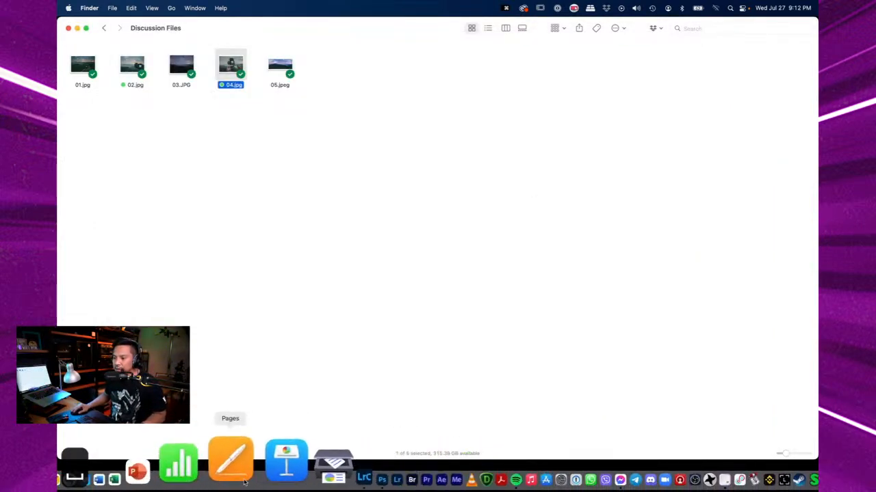
pyautogui.click(281, 479)
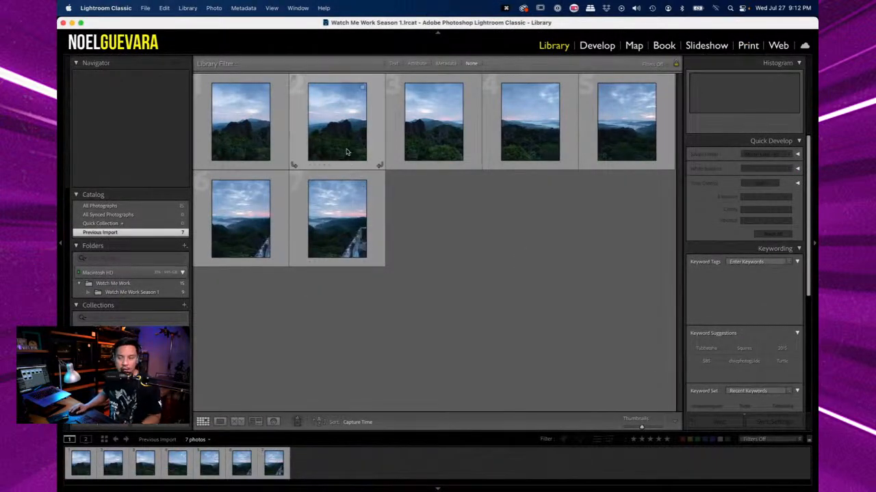
pyautogui.doubleClick(253, 130)
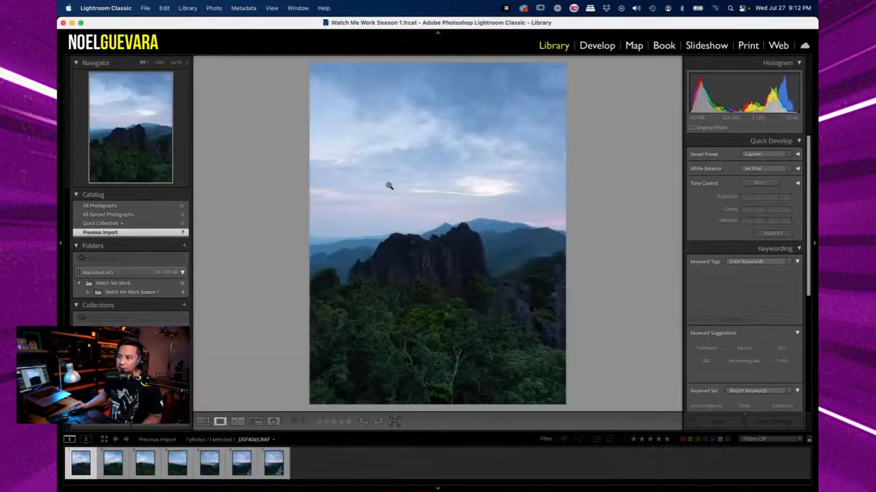
# Go through the imported photos one by one to examine how the shots overlap, and return to the thumbnail grid
pyautogui.press('Right')
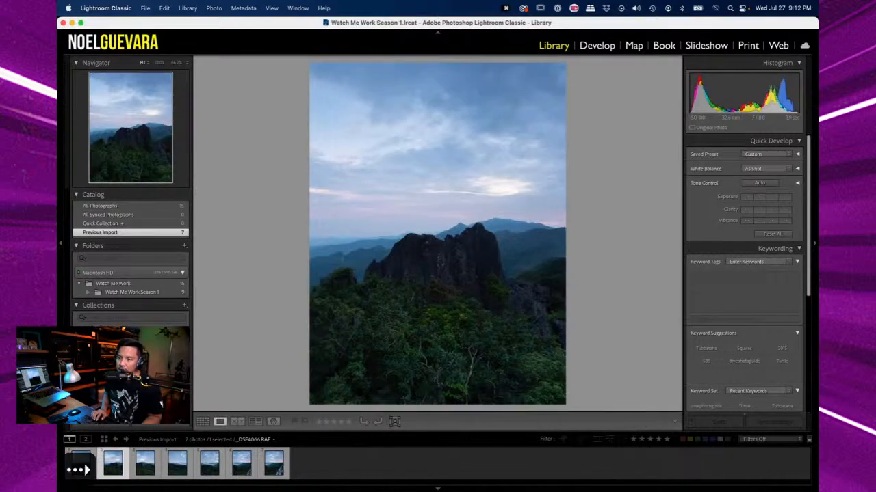
pyautogui.press('Right')
pyautogui.press('Right')
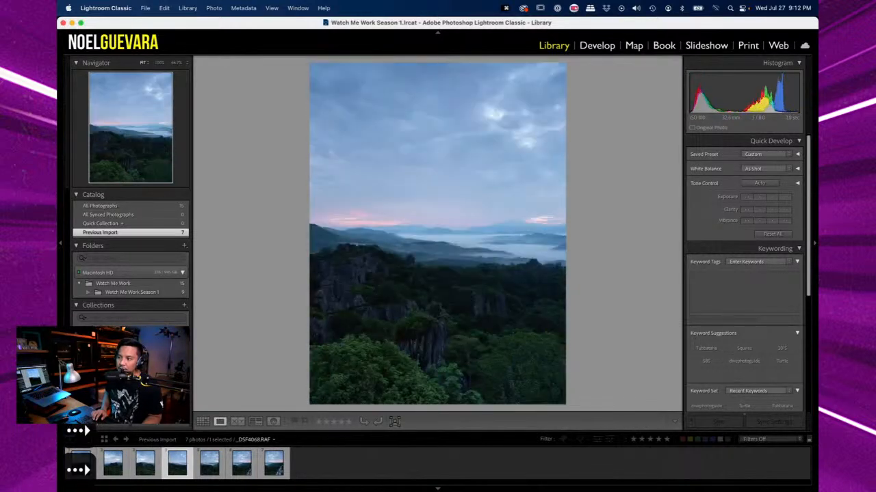
pyautogui.press('Right')
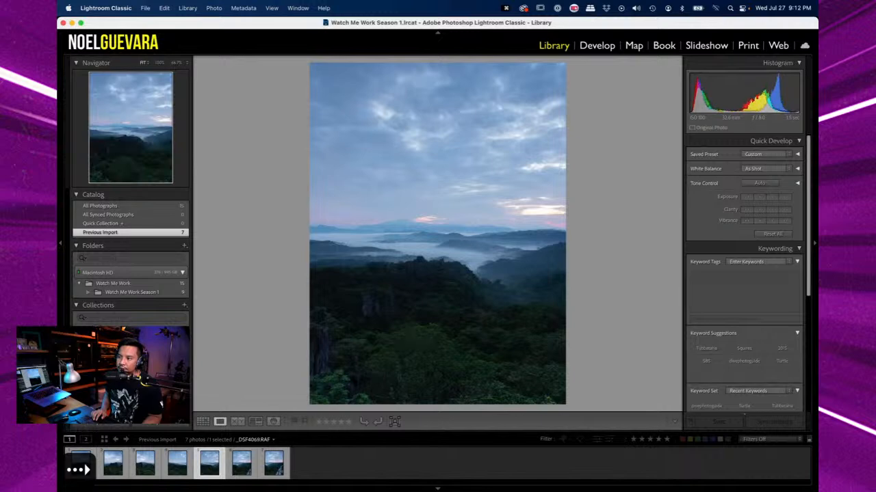
pyautogui.press('Right')
pyautogui.press('Left')
pyautogui.press('Left')
pyautogui.press('Left')
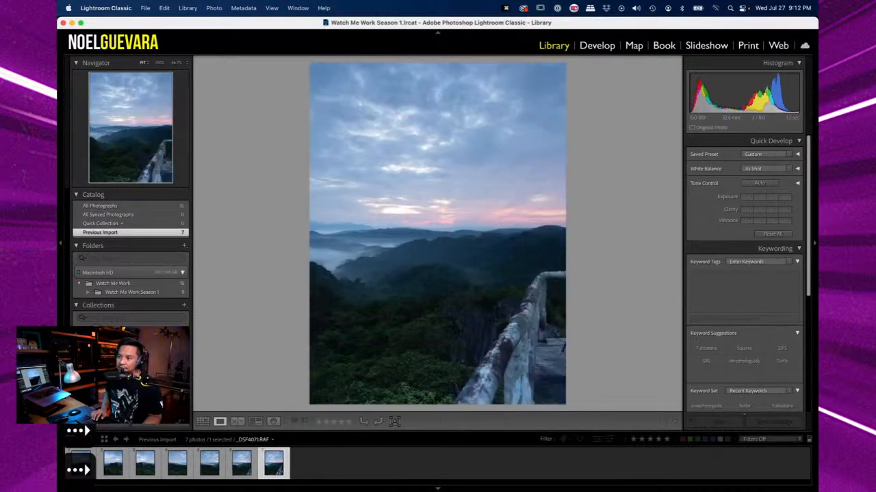
pyautogui.press('Left')
pyautogui.press('Left')
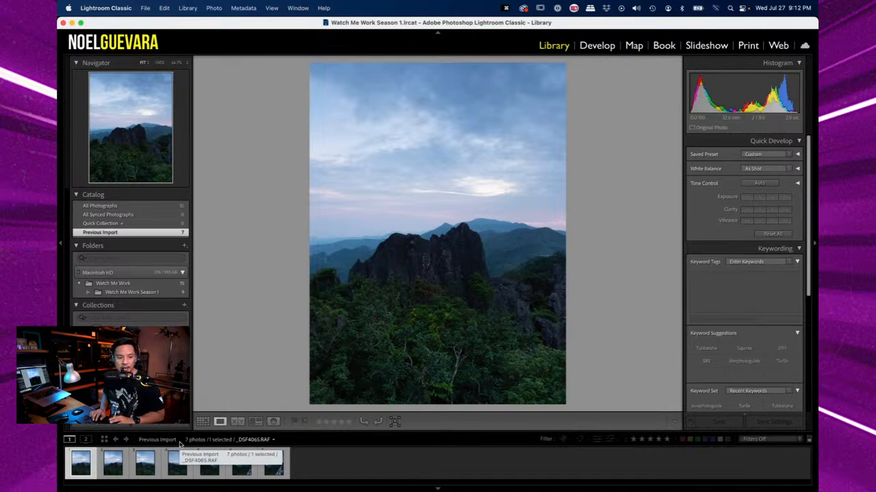
pyautogui.press('Right')
pyautogui.press('Right')
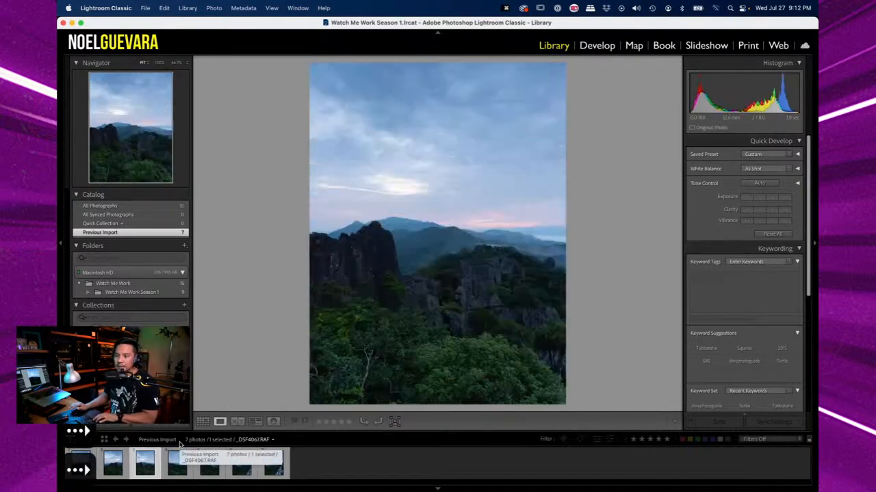
pyautogui.press('Right')
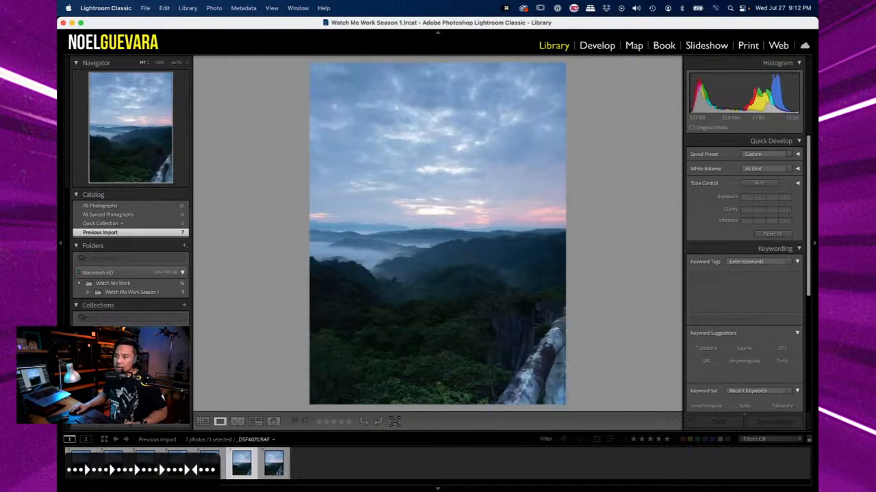
pyautogui.click(201, 423)
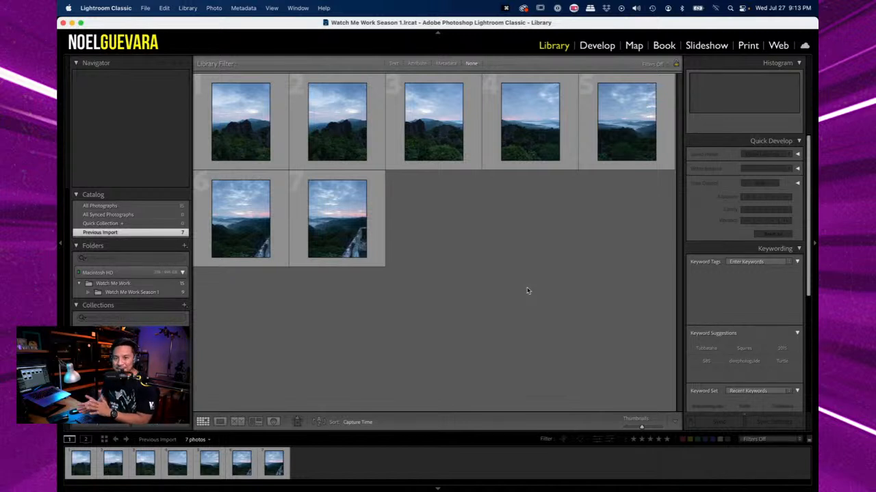
# Select all seven imported photos and open their Lens Corrections settings in the Develop module
pyautogui.click(243, 136)
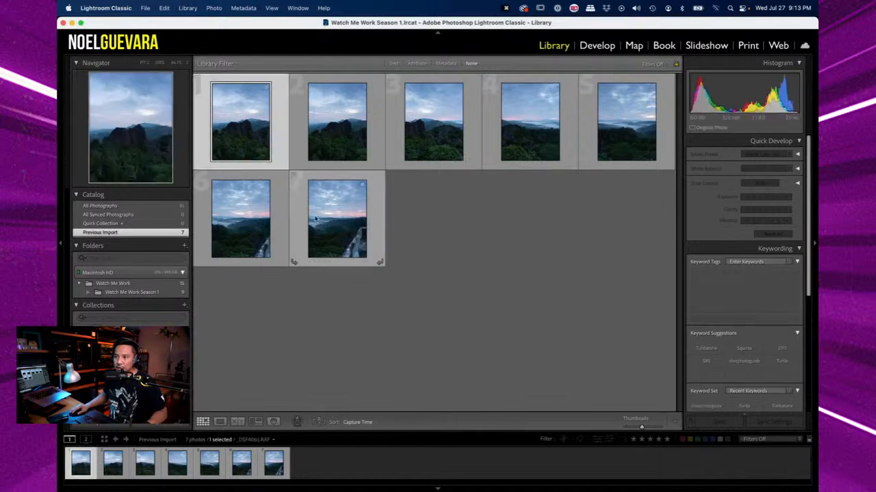
pyautogui.press('super+a')
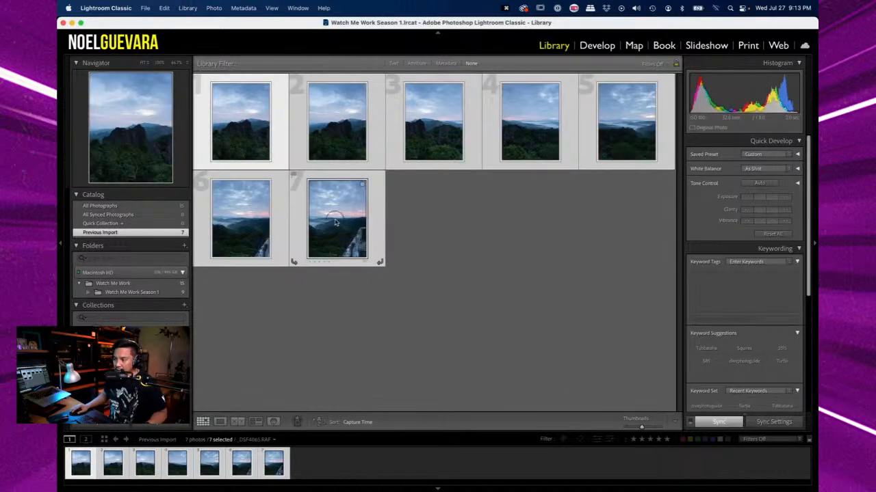
pyautogui.click(607, 48)
pyautogui.scroll(-5, 772, 254)
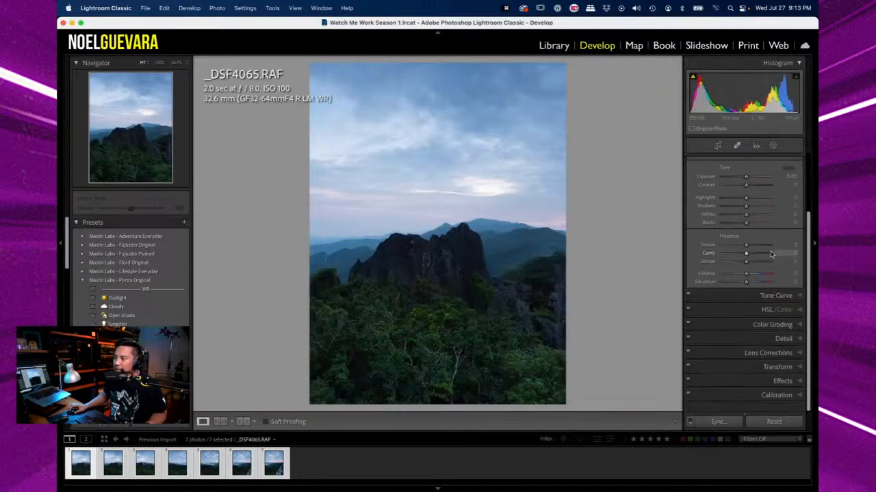
pyautogui.click(772, 359)
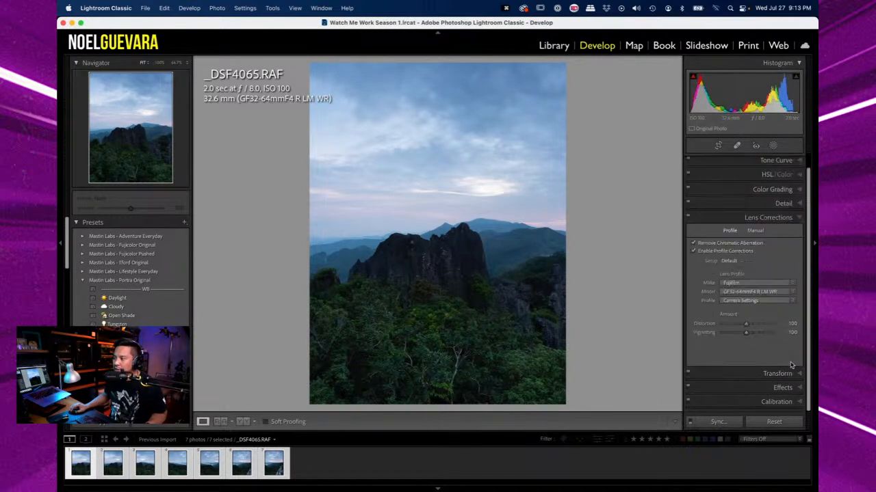
# Switch Remove Chromatic Aberration and Enable Profile Corrections off and back on
pyautogui.click(703, 243)
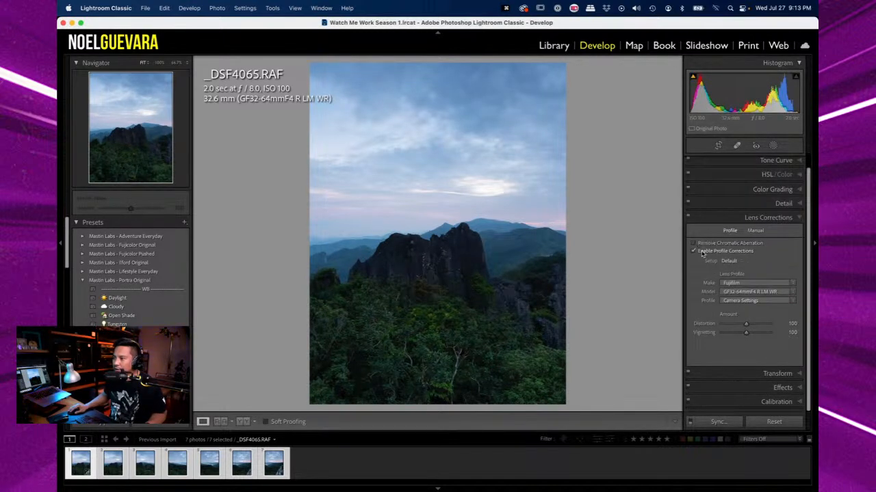
pyautogui.click(704, 251)
pyautogui.click(705, 251)
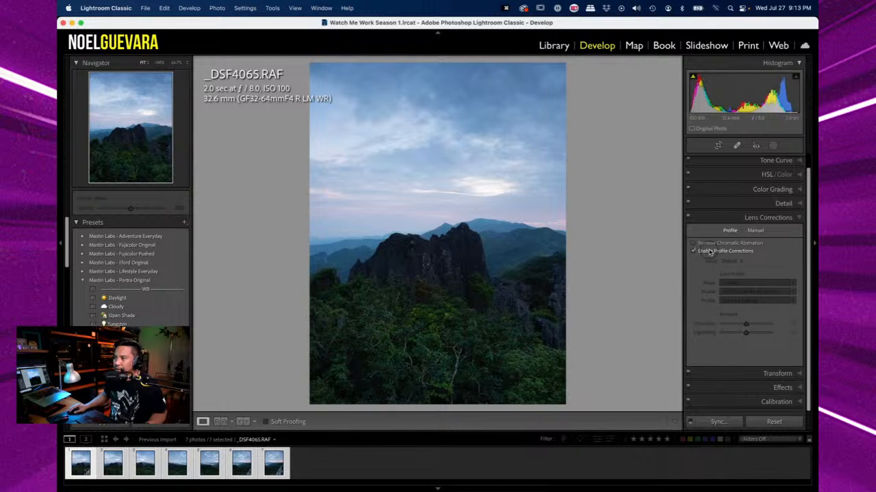
pyautogui.click(714, 243)
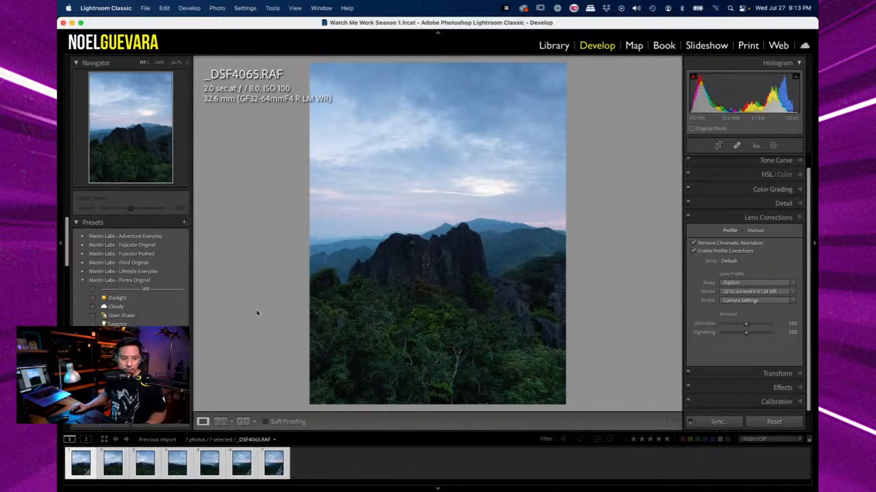
# Start a panorama Photo Merge of the seven selected photos
pyautogui.click(217, 9)
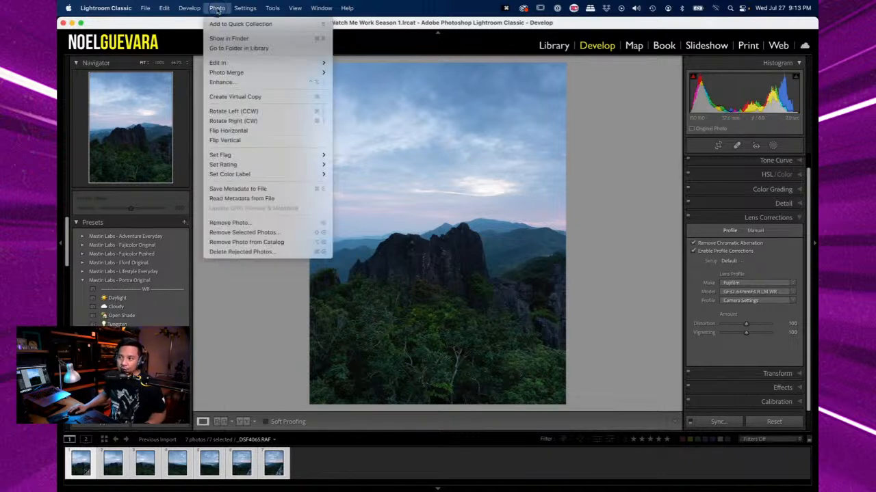
pyautogui.moveTo(240, 73)
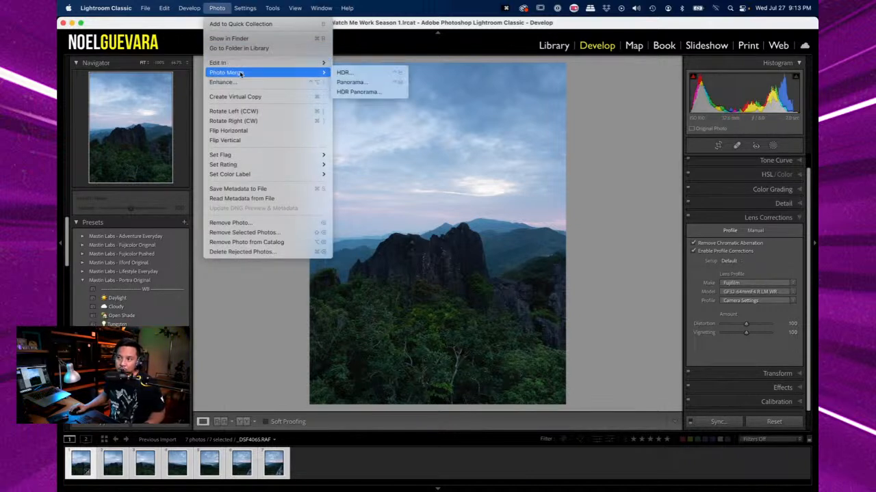
pyautogui.click(361, 82)
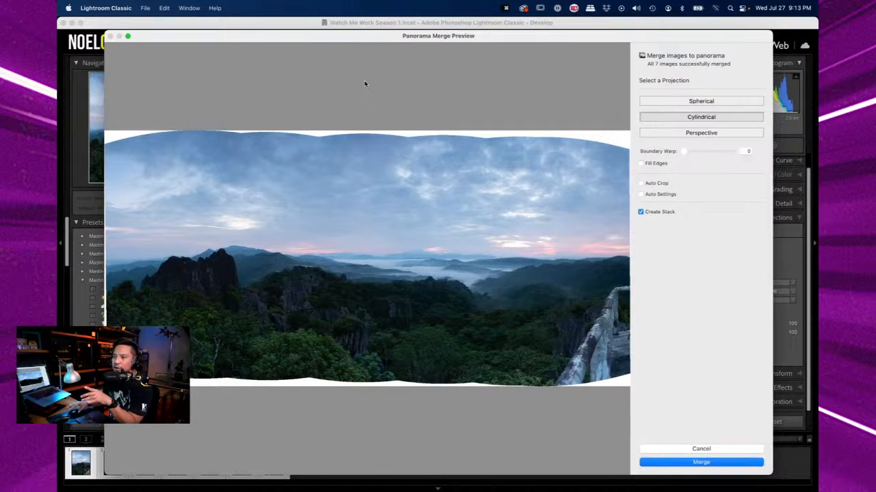
# Switch to Finder, examine the file sizes in the RAW folder as a list, and return to the panorama merge preview
pyautogui.moveTo(255, 489)
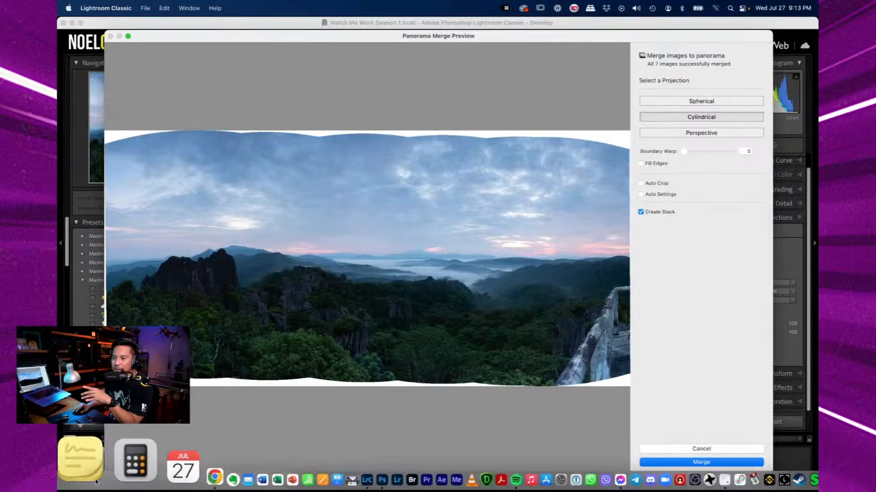
pyautogui.click(77, 479)
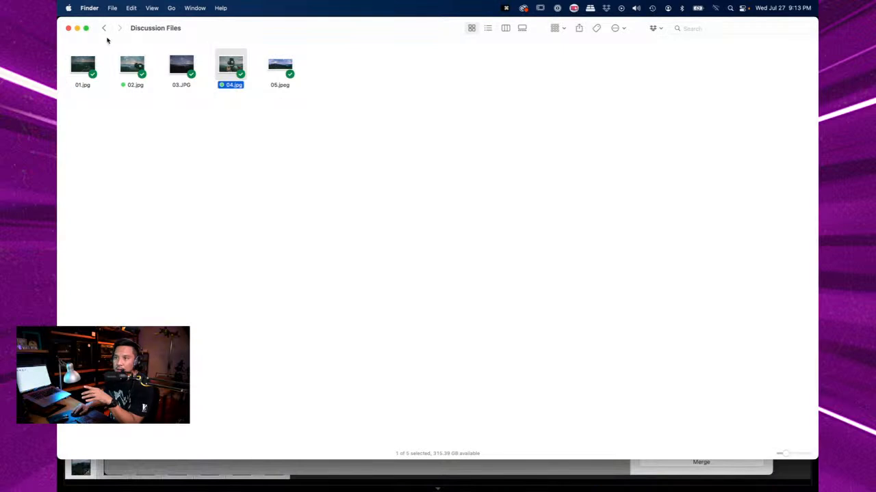
pyautogui.click(106, 29)
pyautogui.doubleClick(131, 69)
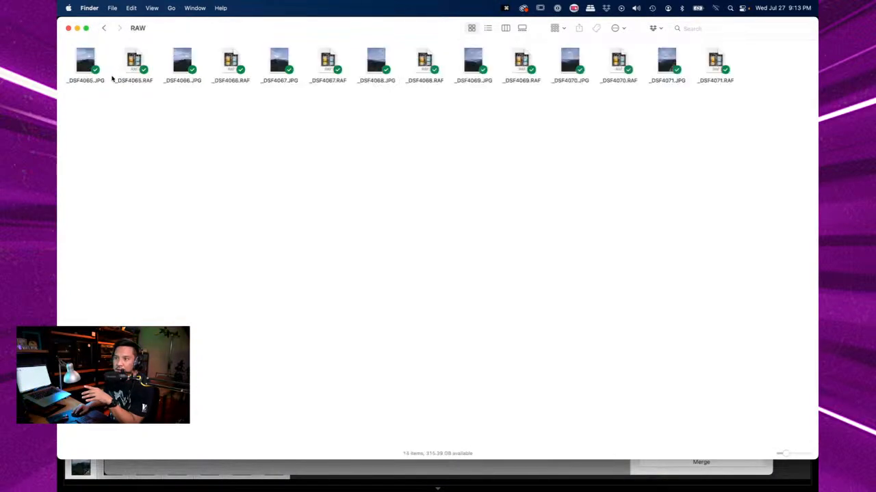
pyautogui.click(137, 62)
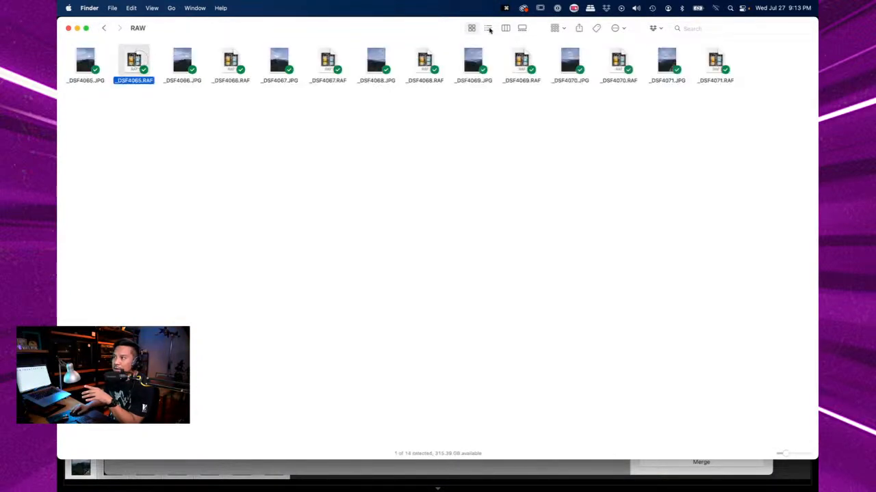
pyautogui.click(489, 31)
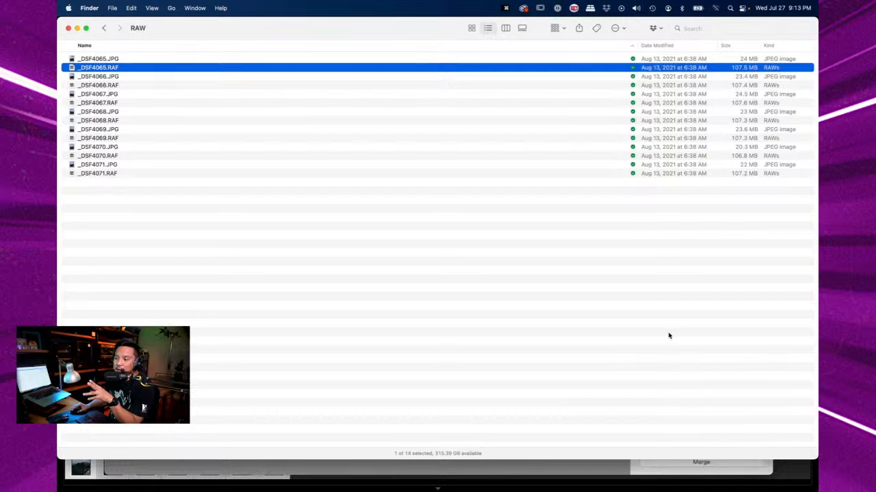
pyautogui.click(636, 474)
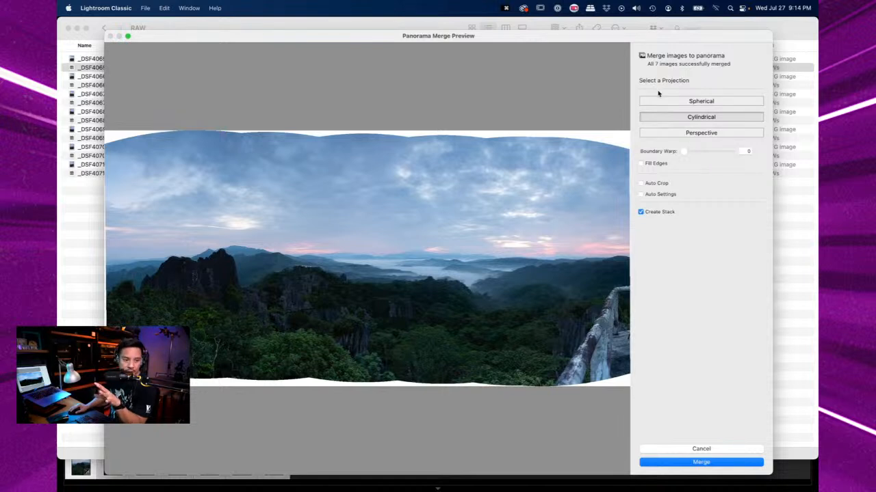
# Compare the Spherical, Cylindrical and Perspective projections in the merge preview and return to Cylindrical
pyautogui.click(726, 102)
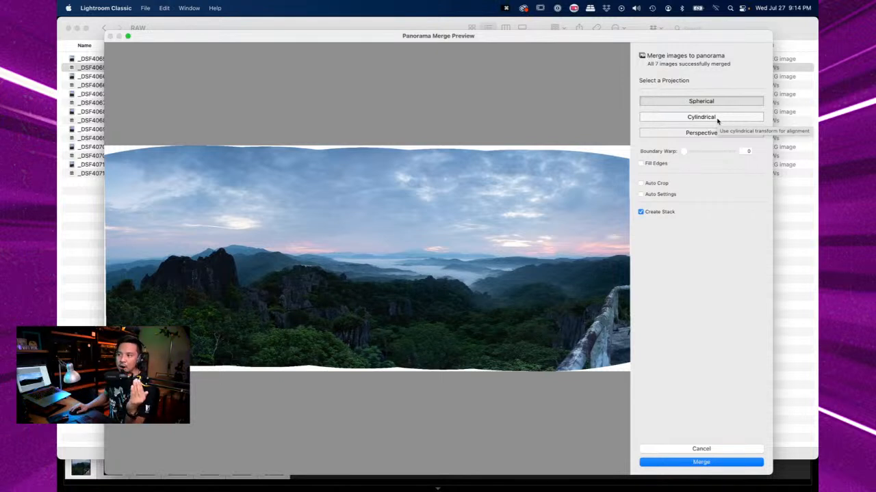
pyautogui.click(717, 120)
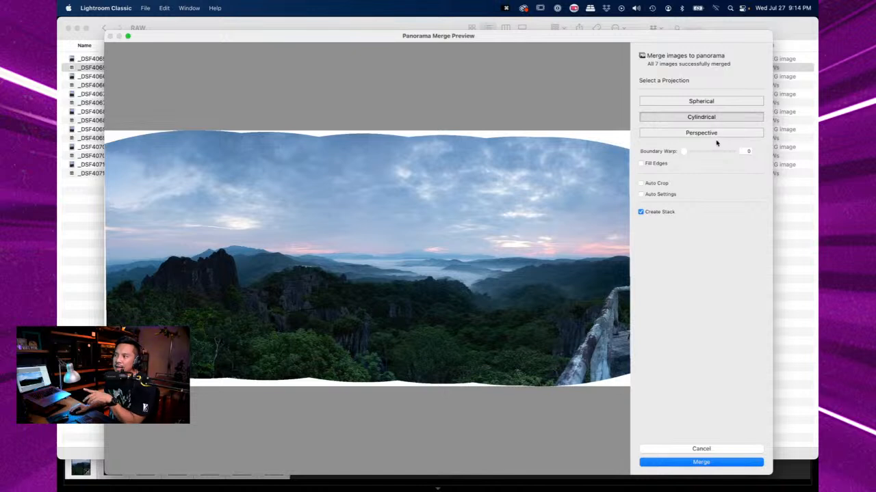
pyautogui.click(719, 136)
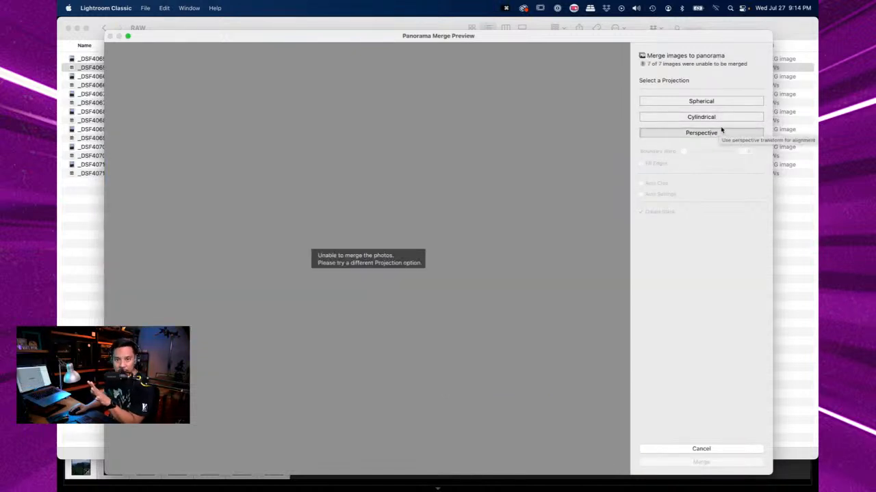
pyautogui.click(722, 119)
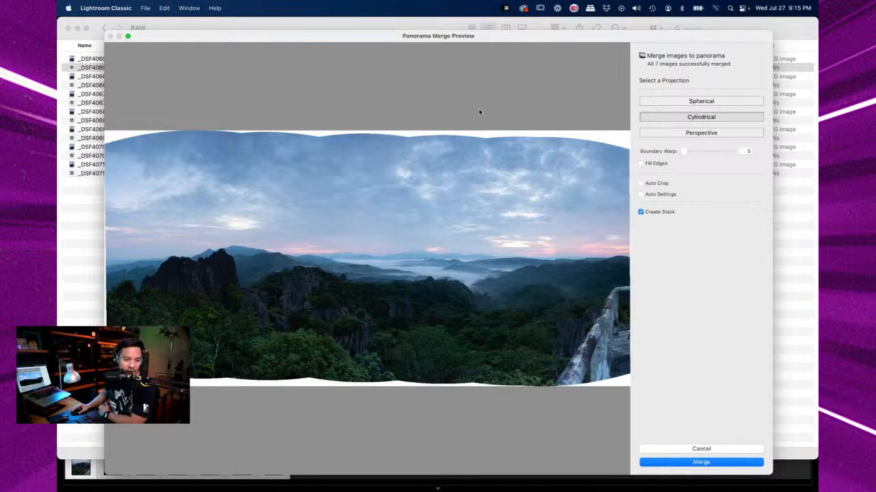
# Compare the panorama preview with Fill Edges on and off, leaving the option off
pyautogui.click(660, 166)
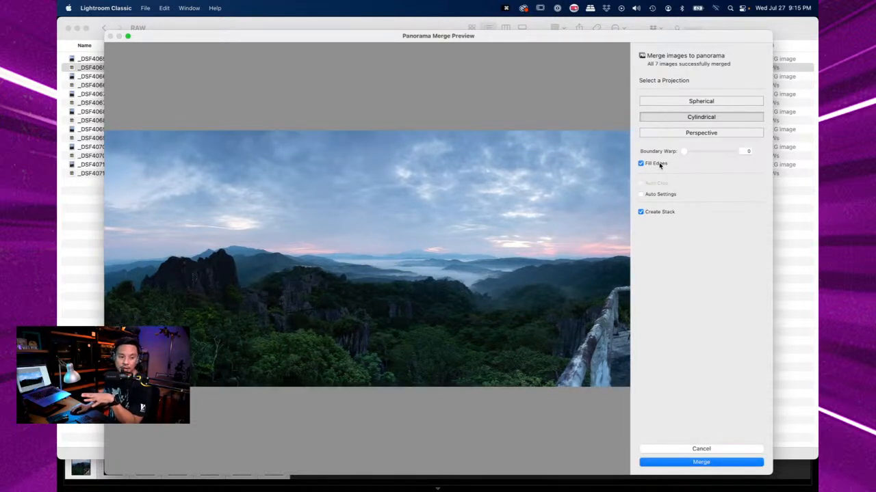
pyautogui.click(661, 165)
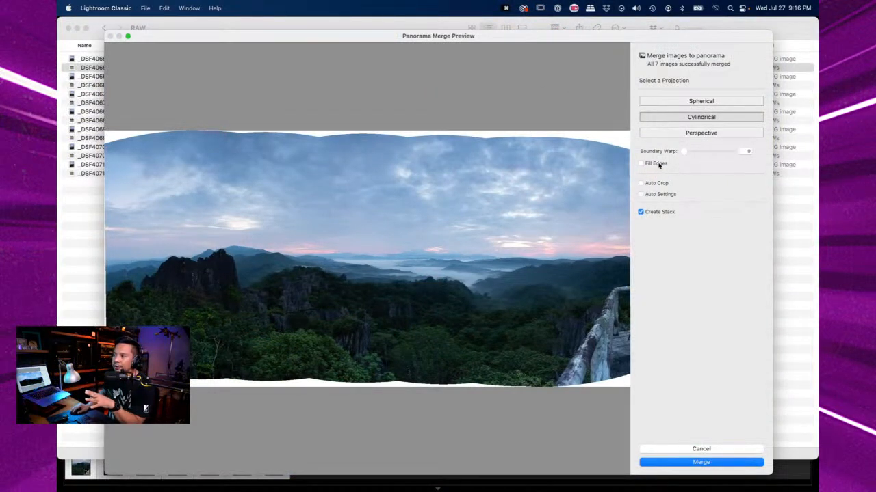
pyautogui.click(658, 167)
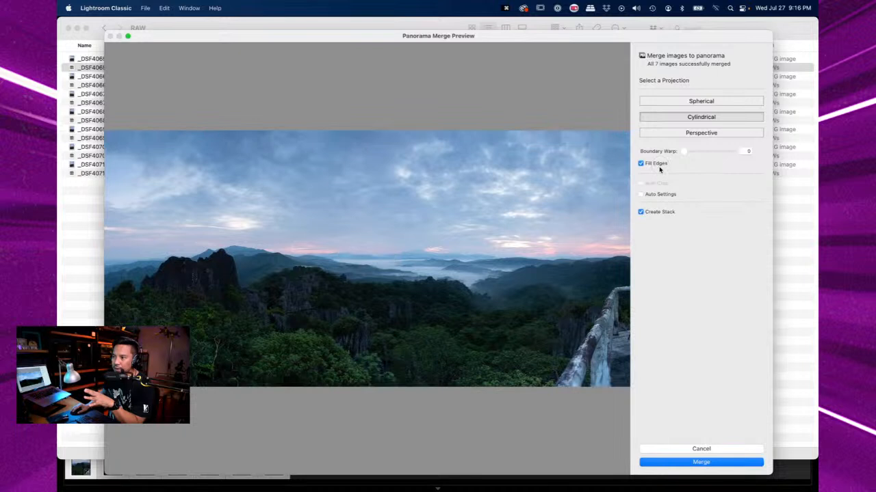
pyautogui.click(658, 166)
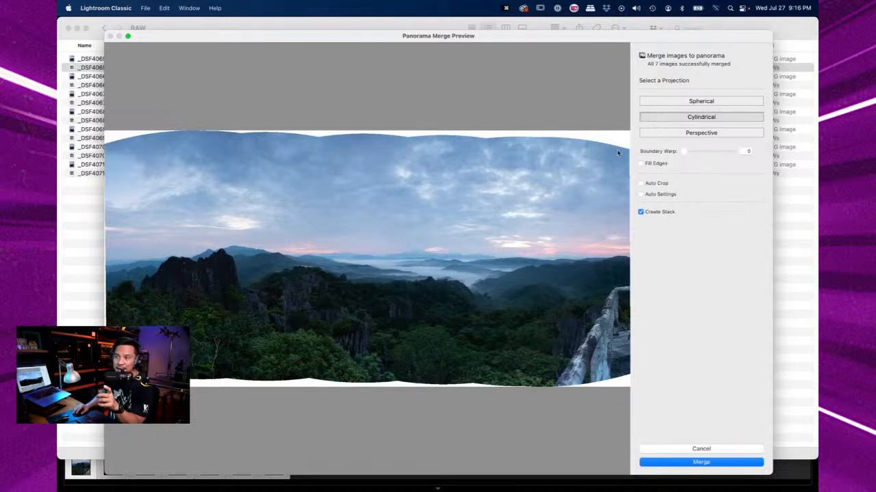
# Compare the uneven borders of the Cylindrical panorama again with Fill Edges on and off, leaving it off
pyautogui.click(653, 165)
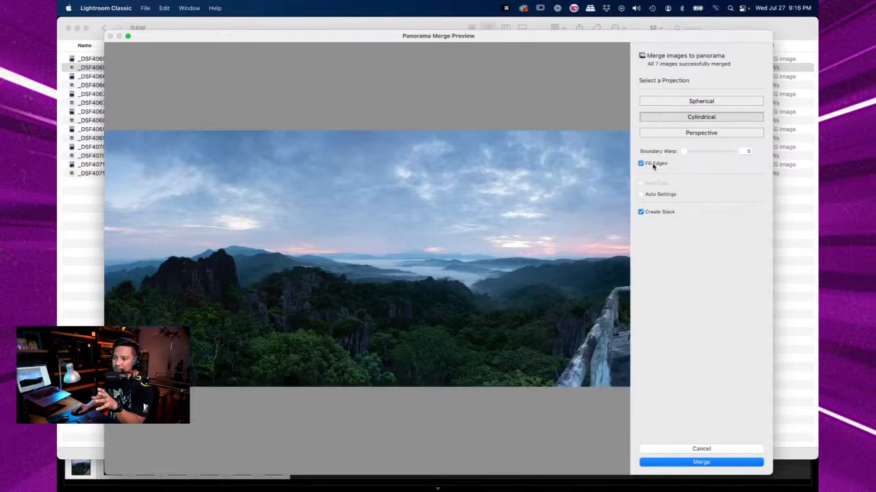
pyautogui.click(653, 165)
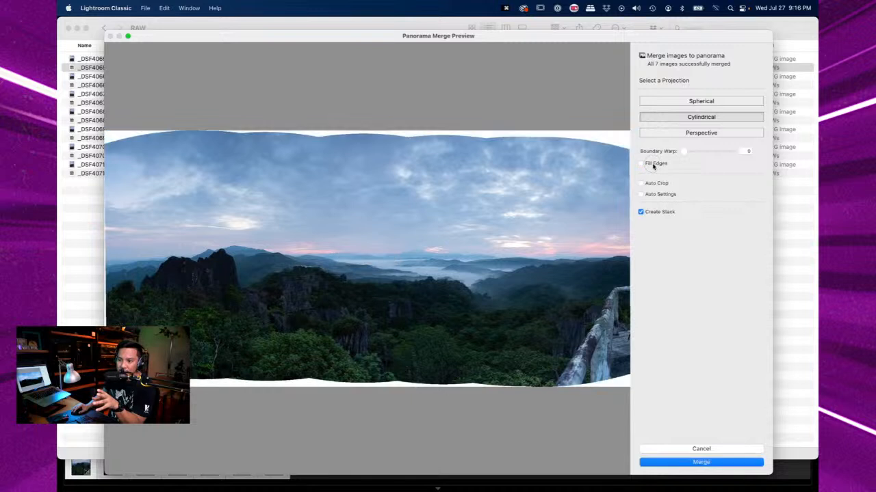
pyautogui.click(653, 165)
pyautogui.click(653, 165)
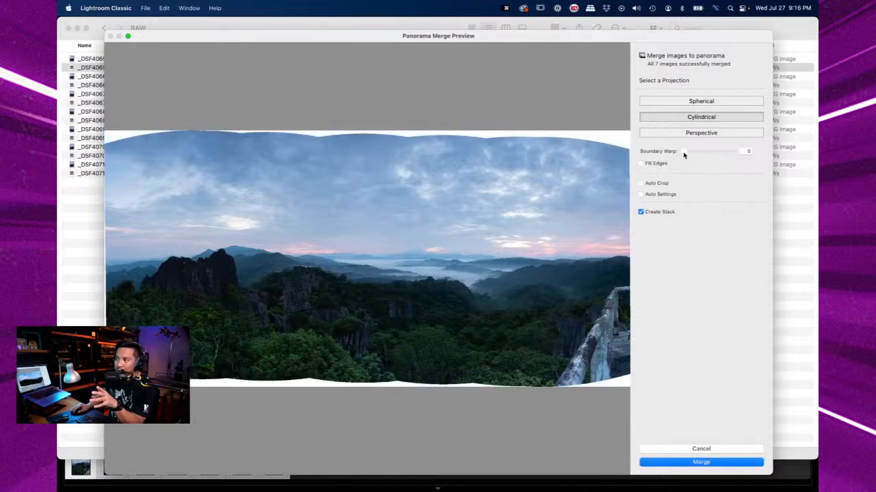
# Compare the preview with Boundary Warp at 100 against Boundary Warp 0 with Fill Edges on, returning to 0 with Fill Edges off
pyautogui.moveTo(683, 152); pyautogui.dragTo(741, 152)
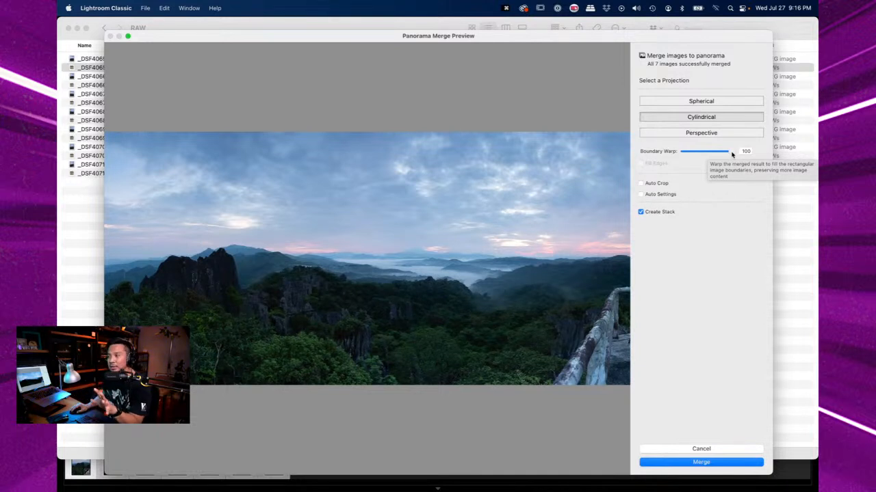
pyautogui.moveTo(729, 152)
pyautogui.mouseDown()
pyautogui.moveTo(651, 150)
pyautogui.moveTo(735, 152)
pyautogui.mouseUp()
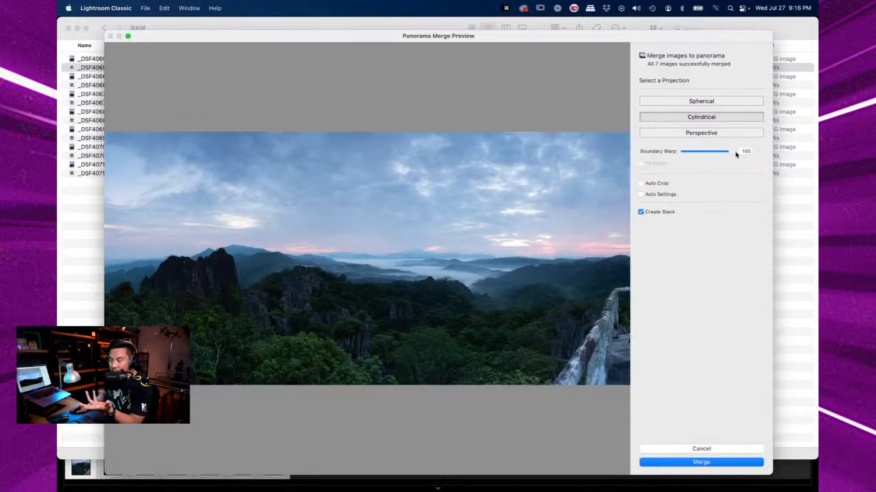
pyautogui.moveTo(729, 153); pyautogui.dragTo(656, 154)
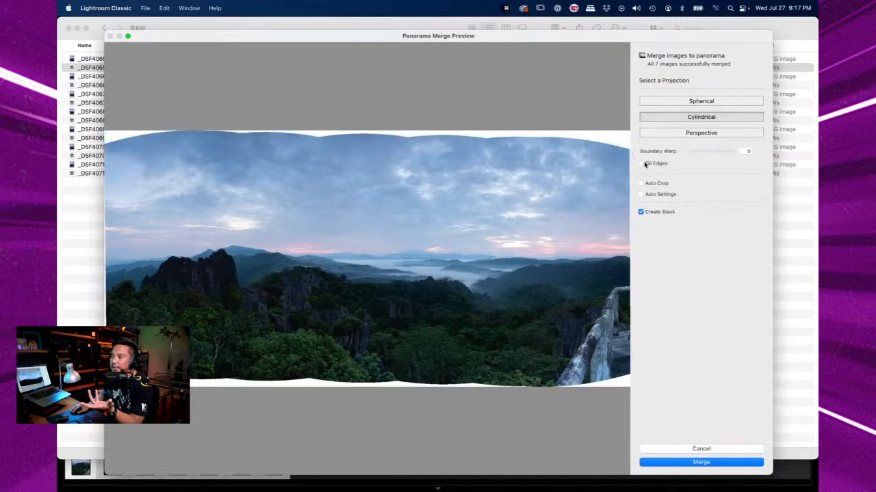
pyautogui.click(641, 164)
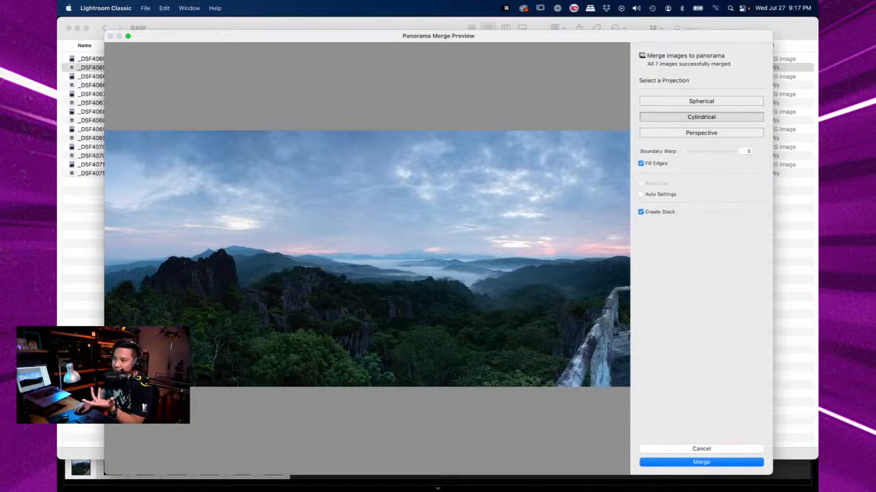
pyautogui.click(657, 165)
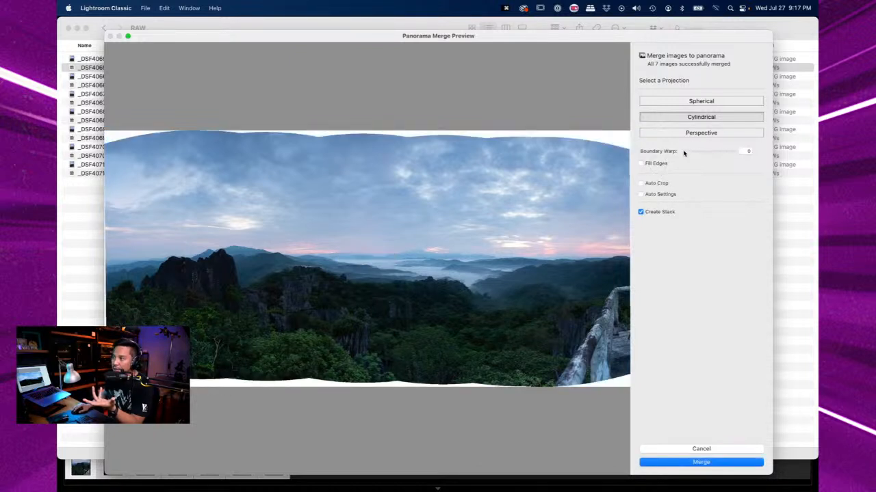
# Set Boundary Warp to 100 and merge the photos into the Cylindrical panorama
pyautogui.moveTo(684, 153); pyautogui.dragTo(748, 155)
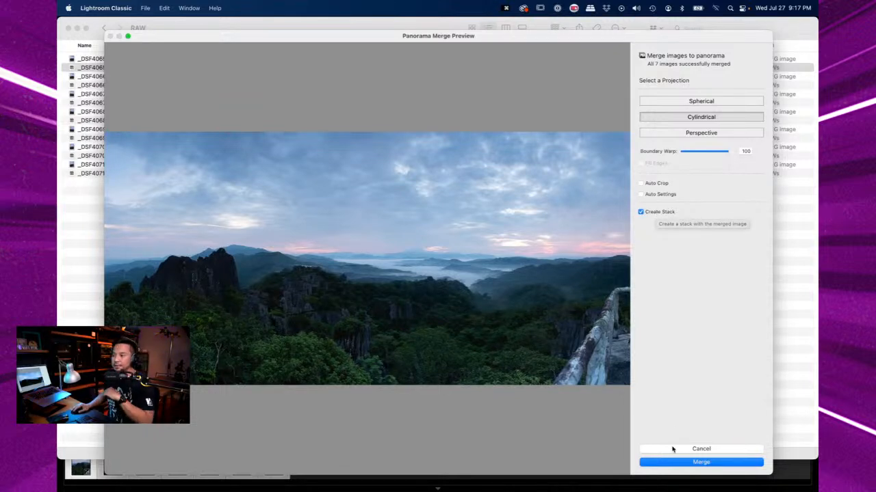
pyautogui.click(701, 464)
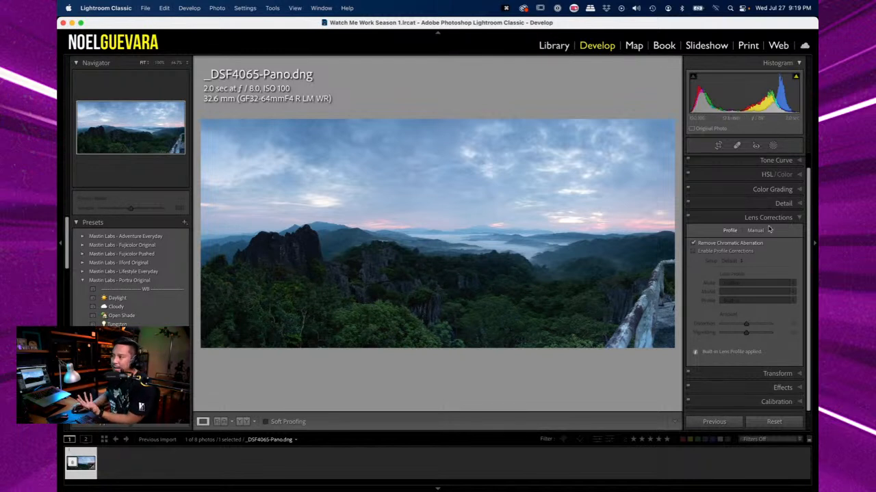
# Adjust the merged panorama's basic tones with Shadows at +32, Highlights at -60 and Blacks at -13
pyautogui.scroll(1, 768, 229)
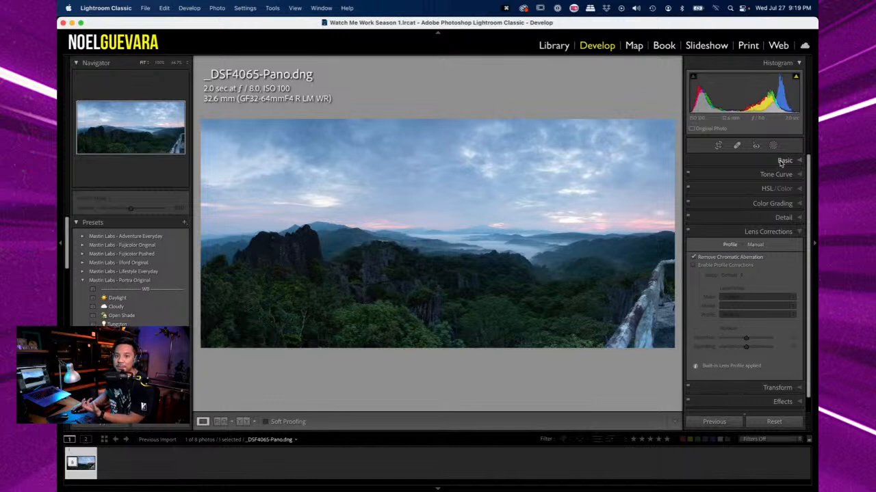
pyautogui.click(781, 162)
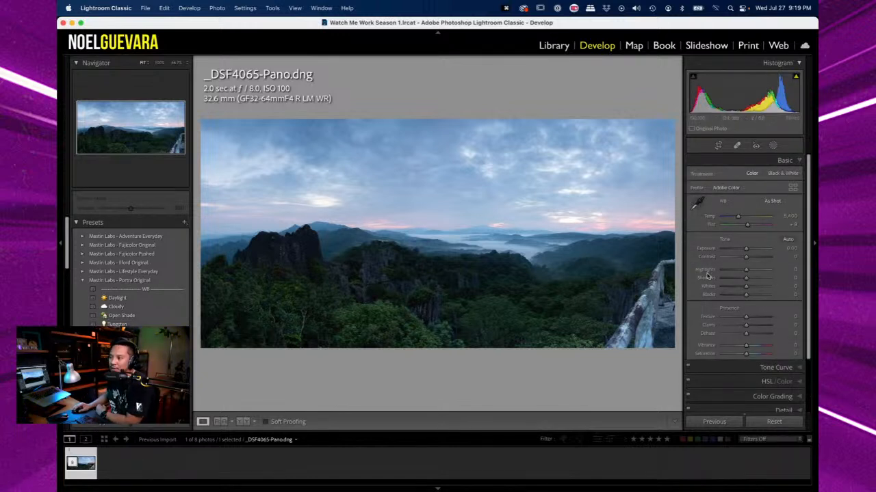
pyautogui.moveTo(746, 280); pyautogui.dragTo(753, 283)
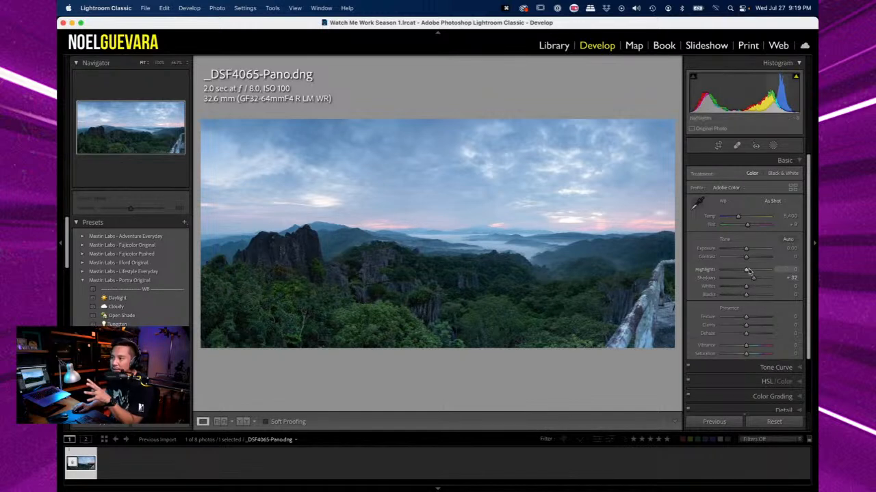
pyautogui.moveTo(747, 272); pyautogui.dragTo(731, 271)
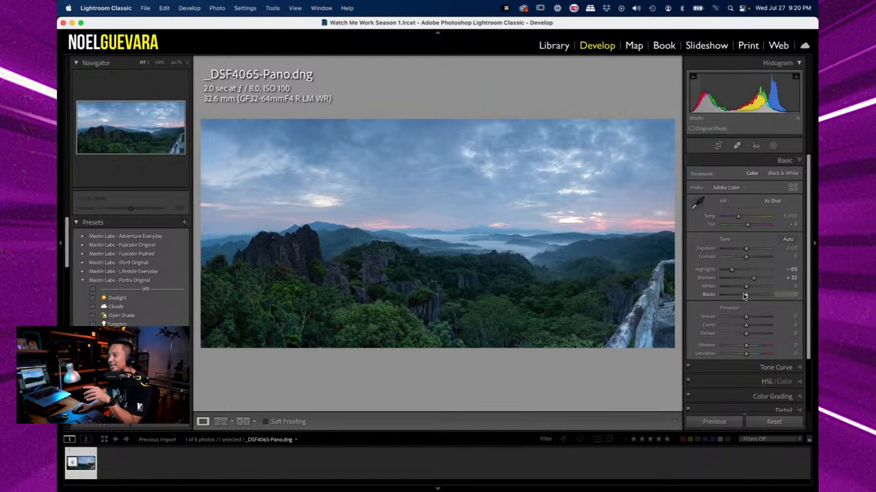
pyautogui.moveTo(746, 296); pyautogui.dragTo(742, 296)
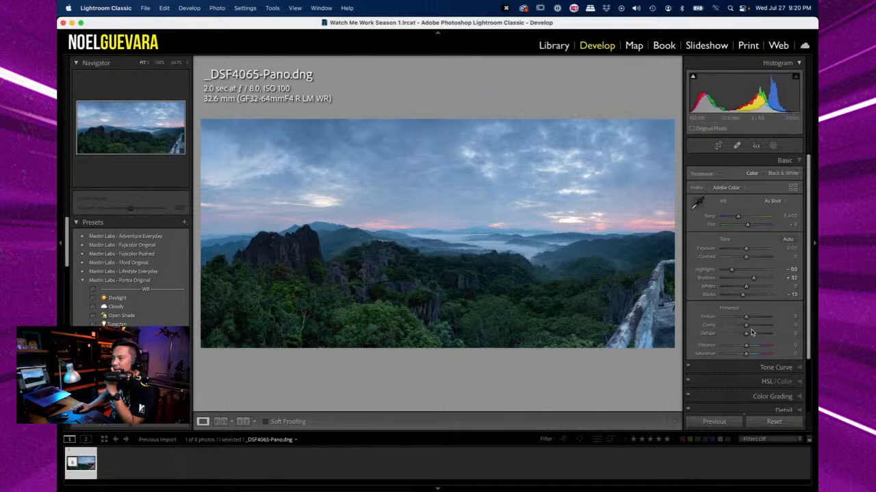
# Set Clarity to +10, Dehaze to +19, Exposure to +0.15 and Vibrance to +19, and compare the edit side by side with the original
pyautogui.moveTo(745, 327); pyautogui.dragTo(750, 336)
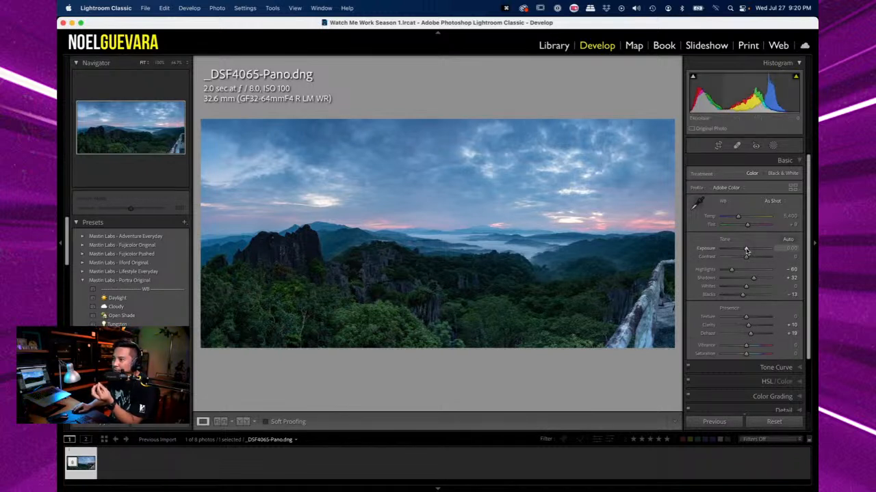
pyautogui.moveTo(746, 249); pyautogui.dragTo(746, 250)
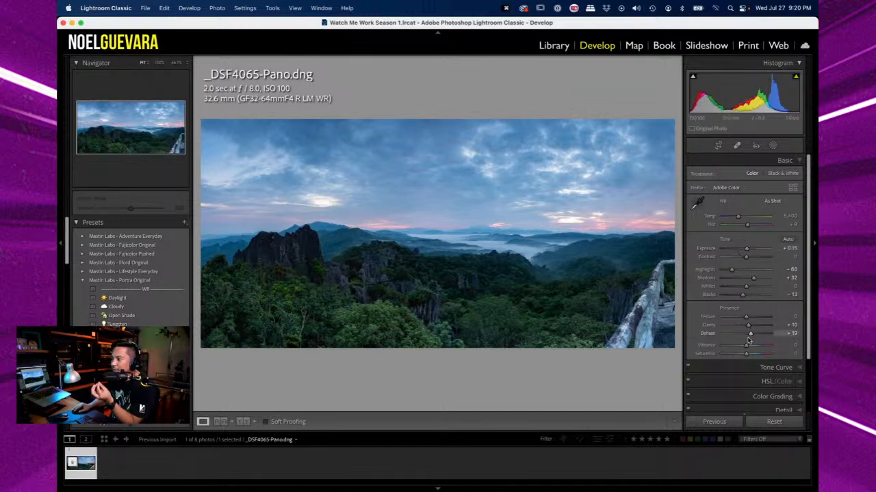
pyautogui.moveTo(745, 347); pyautogui.dragTo(750, 347)
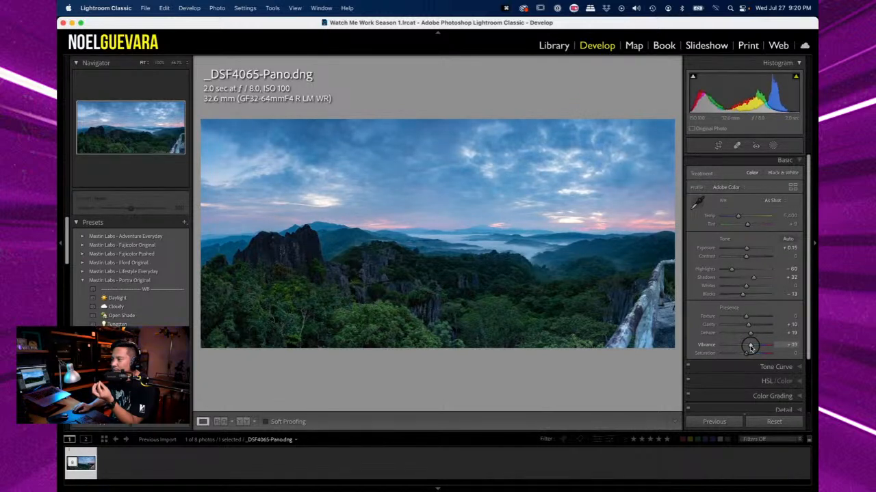
pyautogui.click(242, 422)
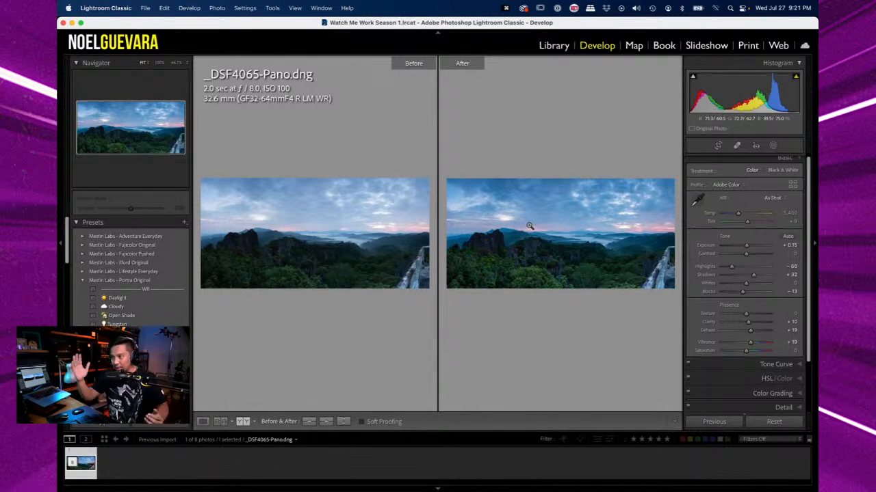
pyautogui.click(203, 422)
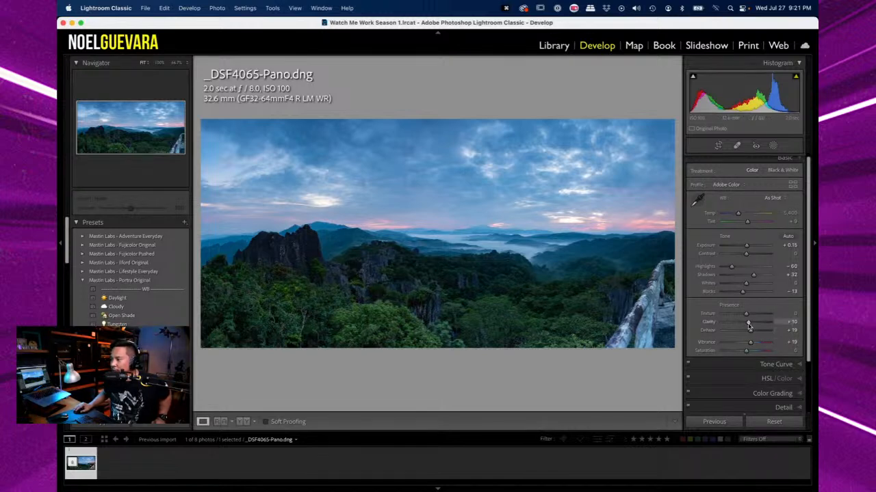
# Lower Clarity to +8, inspect the panorama's detail up close, and set the white balance Tint to +20
pyautogui.moveTo(748, 323); pyautogui.dragTo(746, 323)
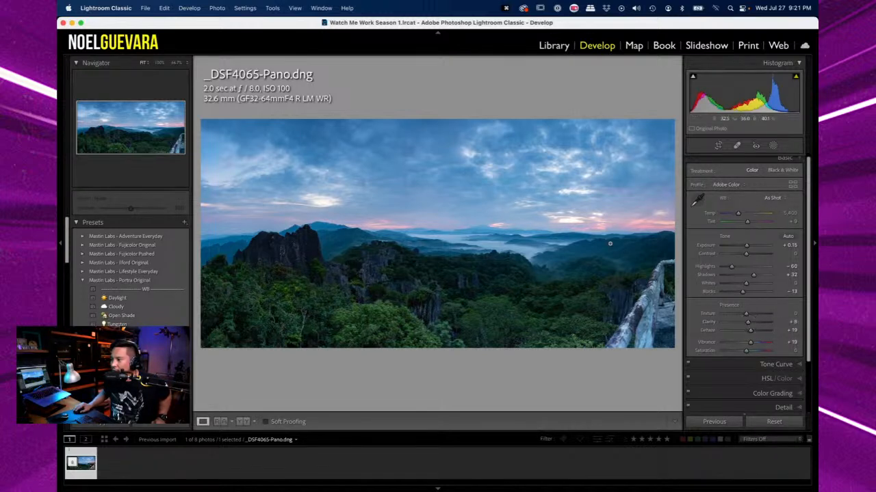
pyautogui.click(495, 193)
pyautogui.moveTo(561, 214); pyautogui.dragTo(367, 274)
pyautogui.moveTo(565, 230); pyautogui.dragTo(525, 230)
pyautogui.click(526, 231)
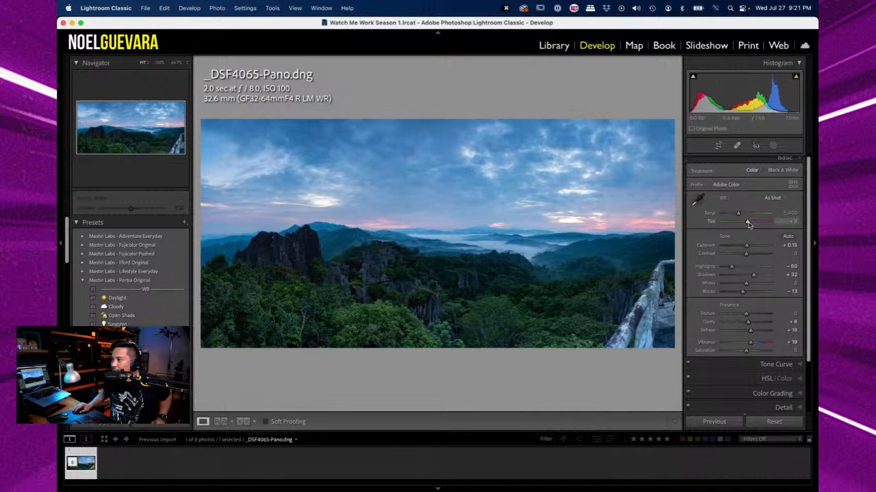
pyautogui.moveTo(749, 225); pyautogui.dragTo(751, 225)
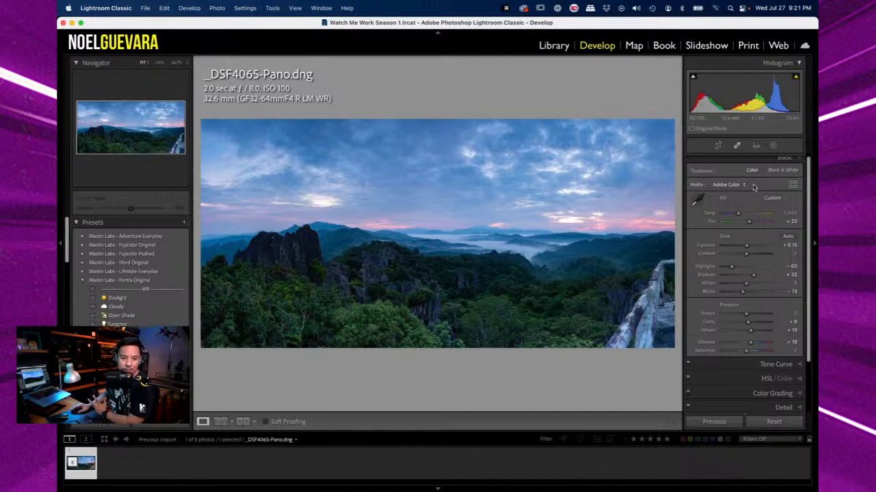
# Try a tight crop that cuts away most of the forest foreground, and restore the full frame
pyautogui.click(717, 147)
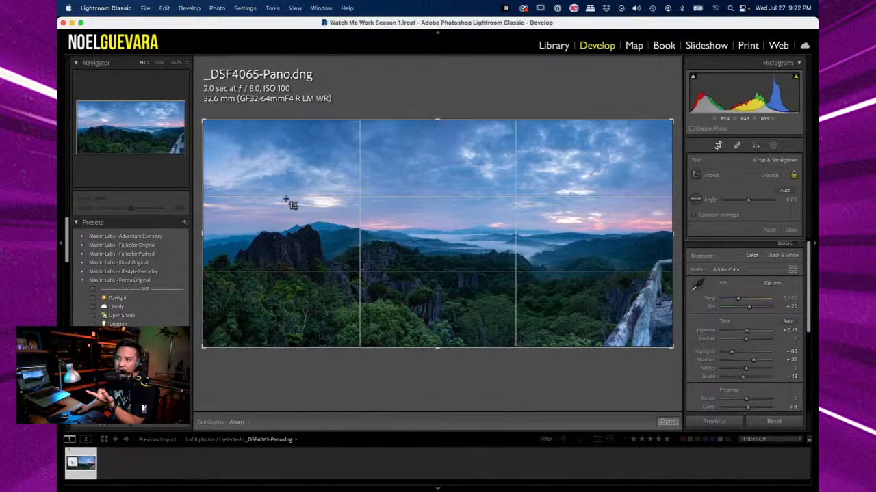
pyautogui.moveTo(438, 119); pyautogui.dragTo(436, 142)
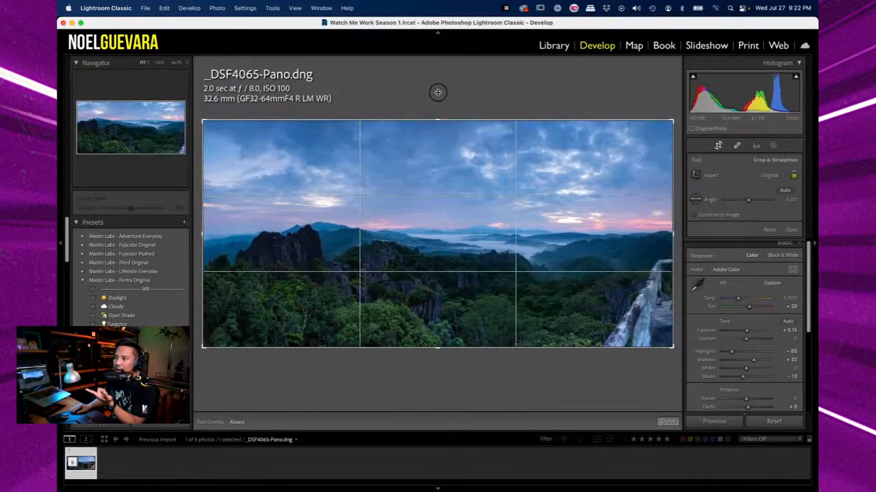
pyautogui.moveTo(437, 347); pyautogui.dragTo(438, 316)
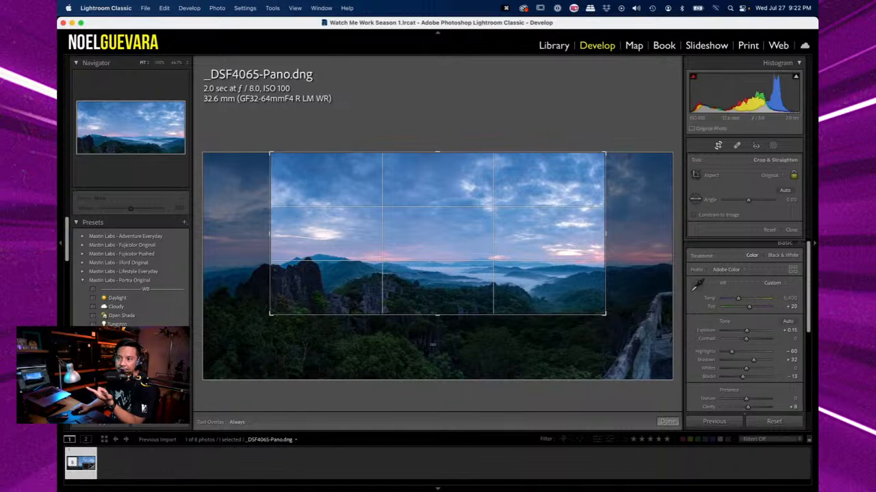
pyautogui.moveTo(438, 315); pyautogui.dragTo(441, 368)
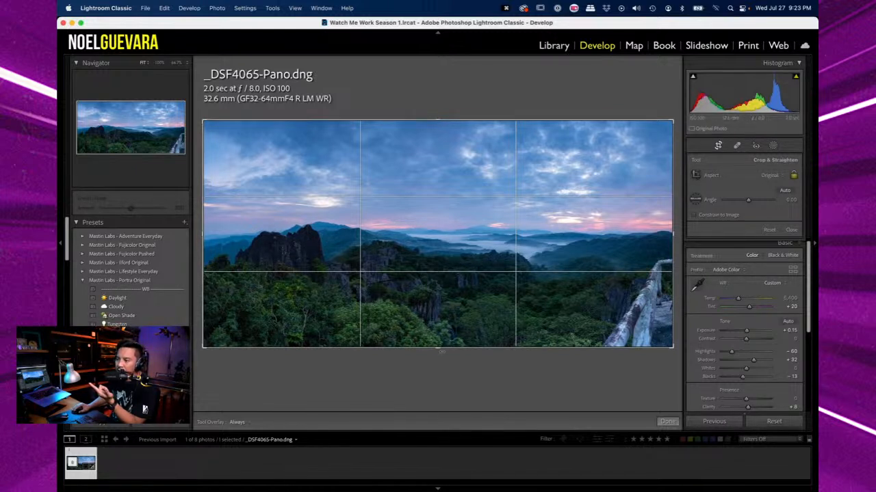
# Crop the panorama slightly at its original aspect ratio, trimming the lower foreground and both sides, and apply the crop
pyautogui.moveTo(441, 350); pyautogui.dragTo(437, 335)
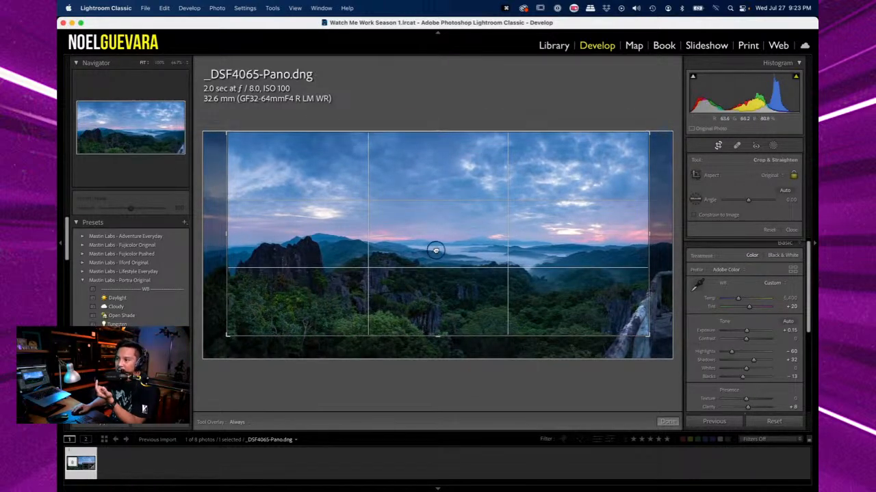
pyautogui.moveTo(436, 251); pyautogui.dragTo(443, 250)
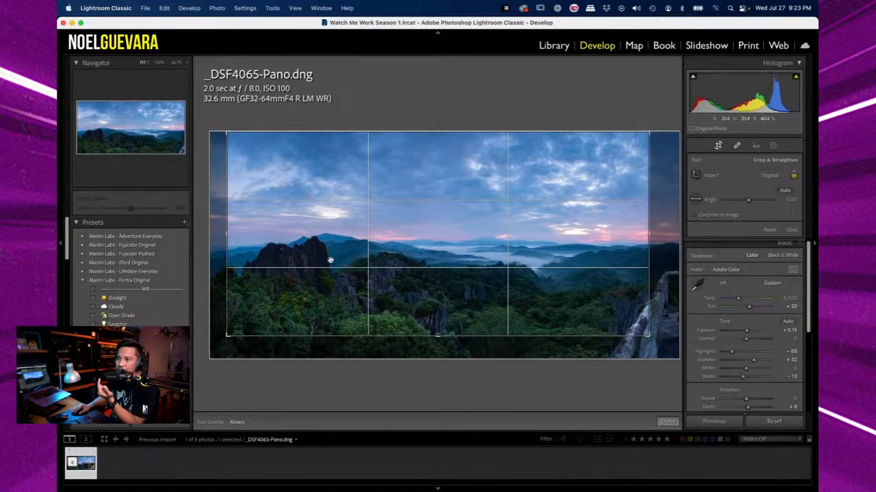
pyautogui.click(462, 230)
pyautogui.moveTo(462, 230); pyautogui.dragTo(461, 228)
pyautogui.click(667, 422)
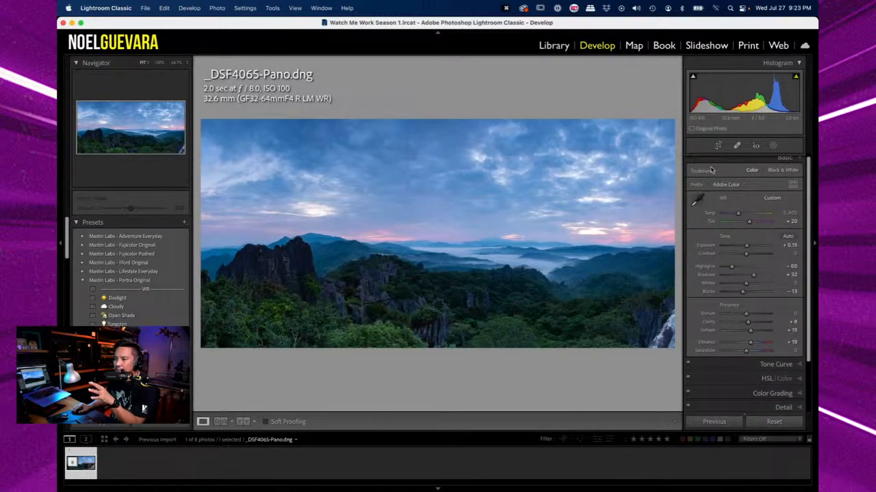
# Shift the crop frame toward the panorama's right side to include more of the pale rock there, and apply it
pyautogui.click(718, 145)
pyautogui.moveTo(427, 256); pyautogui.dragTo(414, 255)
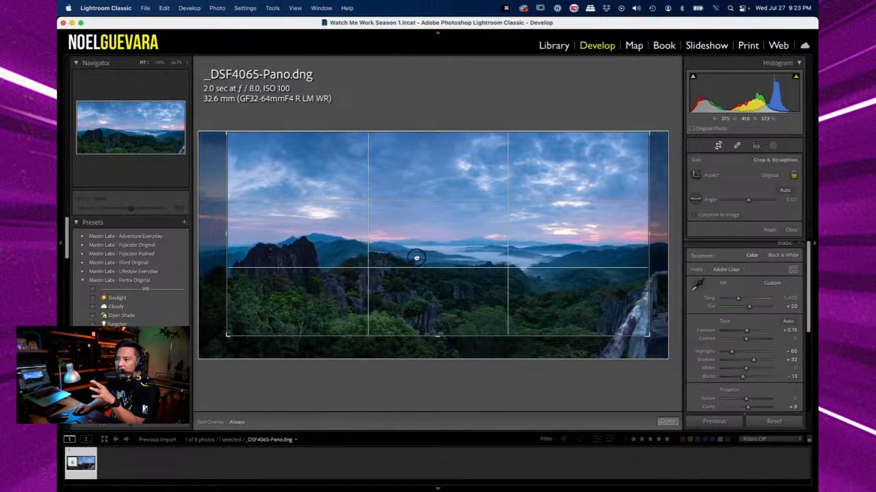
pyautogui.click(671, 422)
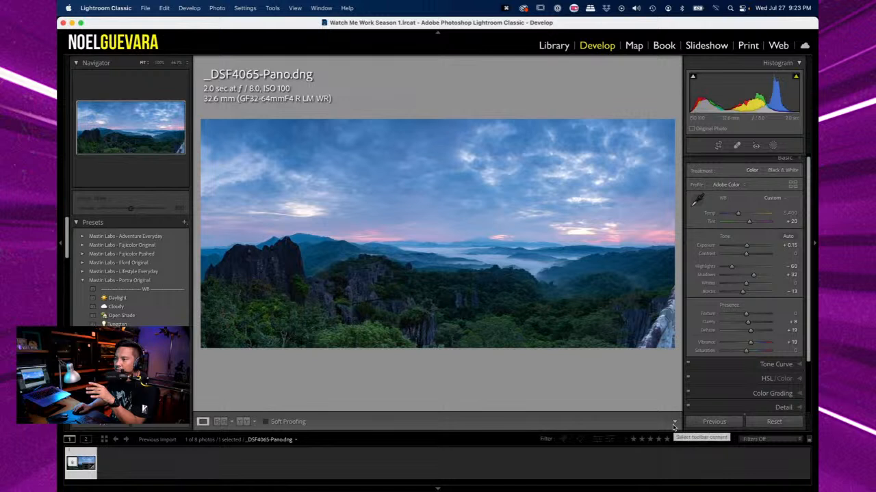
# Fine-tune the crop position and trim its right edge slightly inward at the original aspect ratio, and apply the crop
pyautogui.click(718, 145)
pyautogui.moveTo(572, 277); pyautogui.dragTo(570, 276)
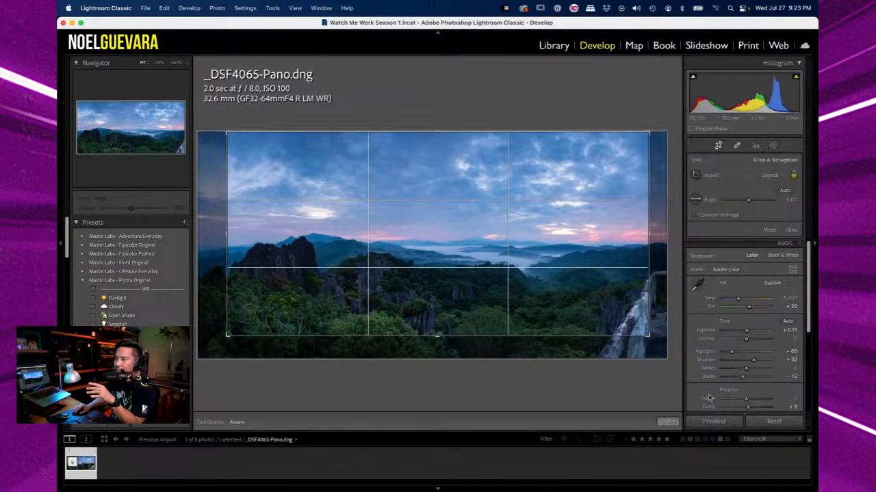
pyautogui.moveTo(649, 233); pyautogui.dragTo(645, 233)
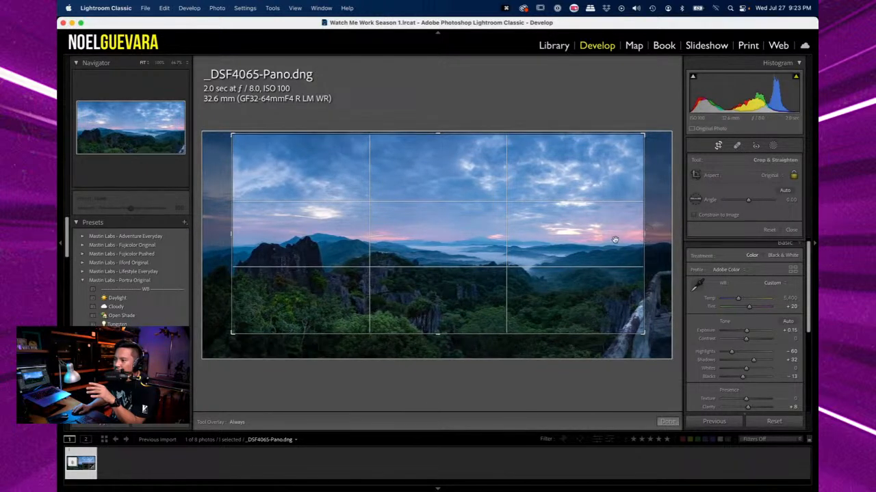
pyautogui.click(664, 421)
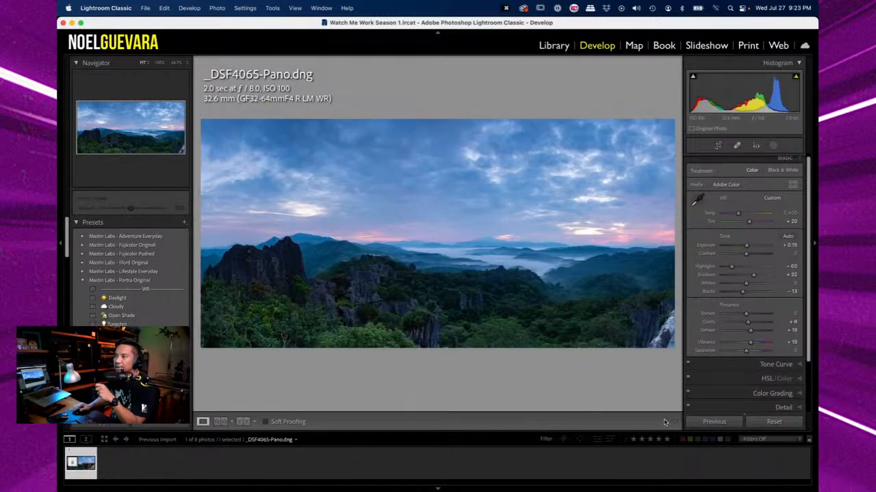
# Fine-tune the crop's vertical position on the panorama to keep slightly more forest foreground and less sky, and apply the crop
pyautogui.click(718, 145)
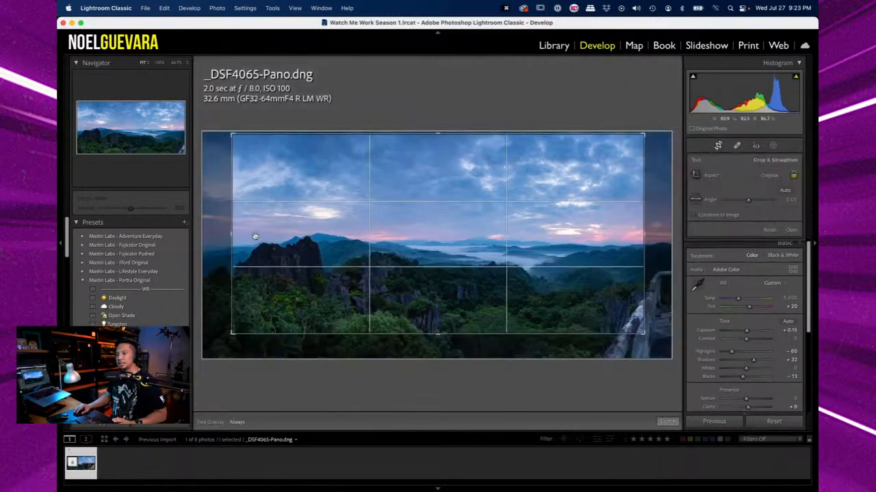
pyautogui.moveTo(232, 235); pyautogui.dragTo(232, 235)
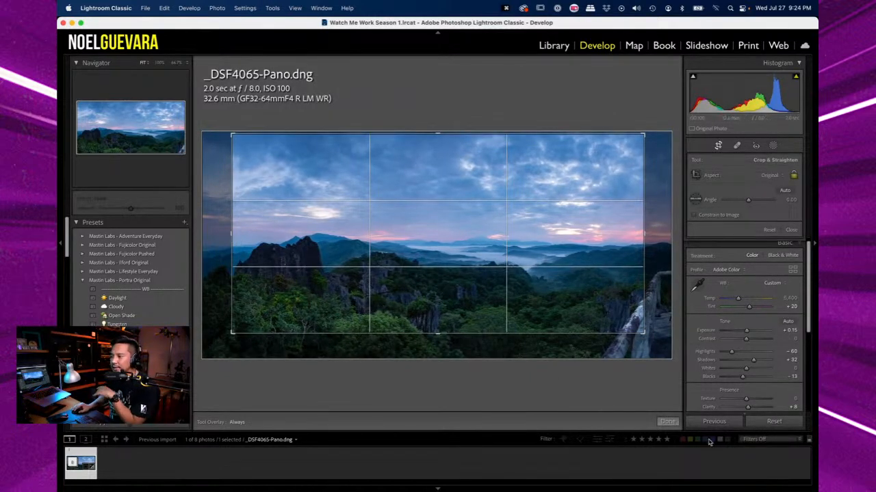
pyautogui.click(667, 422)
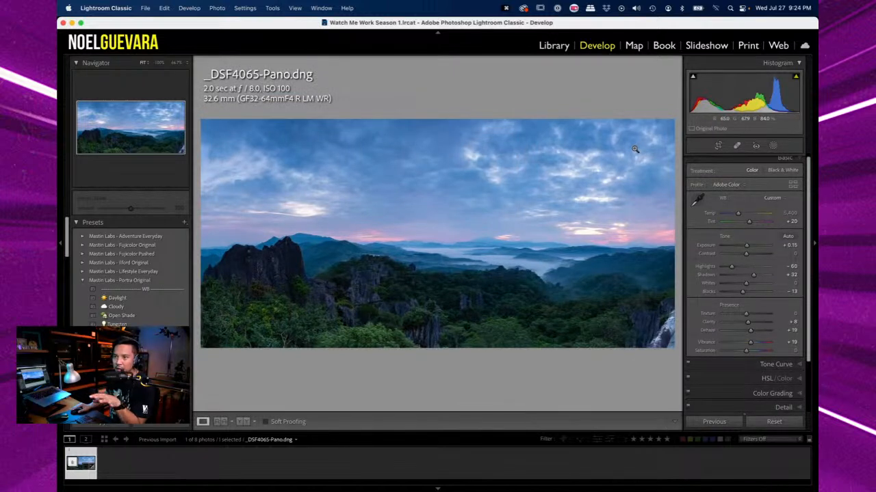
pyautogui.click(718, 145)
pyautogui.moveTo(459, 220); pyautogui.dragTo(459, 220)
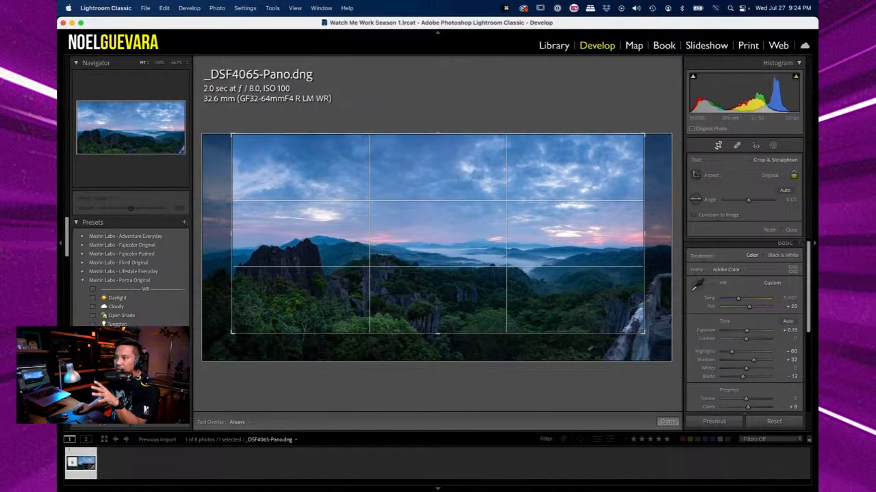
pyautogui.click(668, 421)
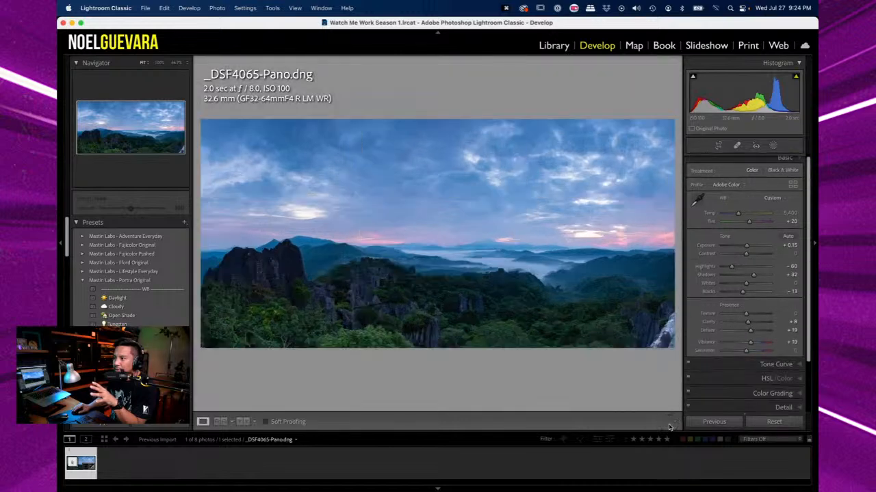
pyautogui.click(718, 145)
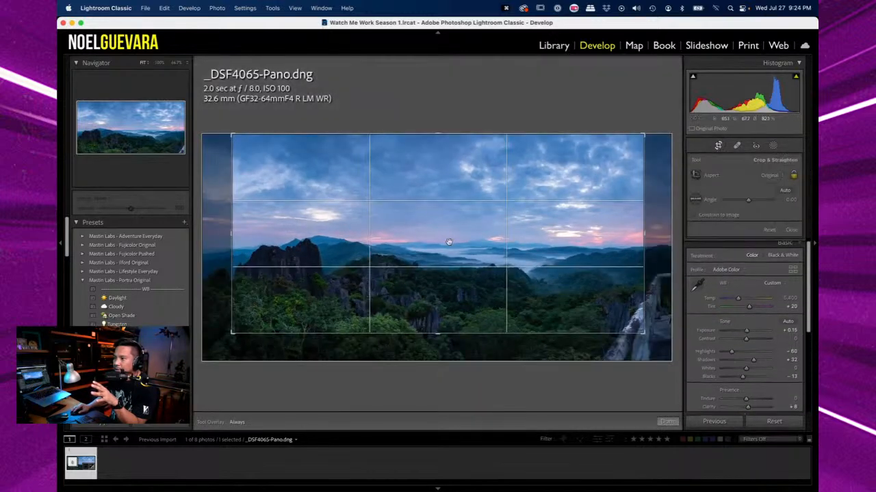
pyautogui.moveTo(449, 241); pyautogui.dragTo(448, 236)
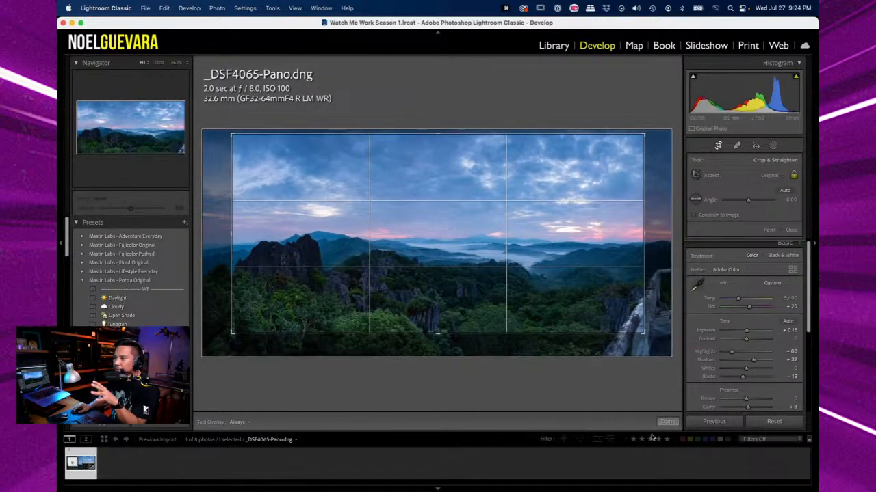
pyautogui.click(667, 421)
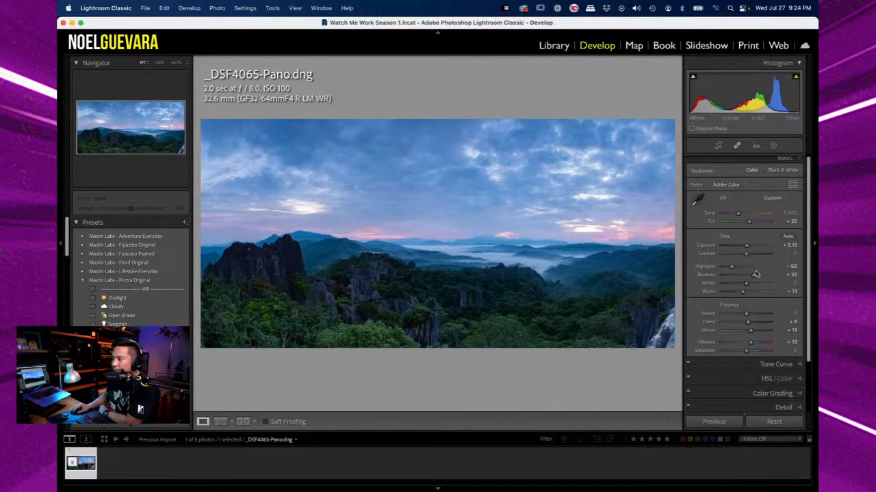
# Try the Shadows at +100, undo that change, and set the Shadows to +42
pyautogui.moveTo(755, 277); pyautogui.dragTo(770, 275)
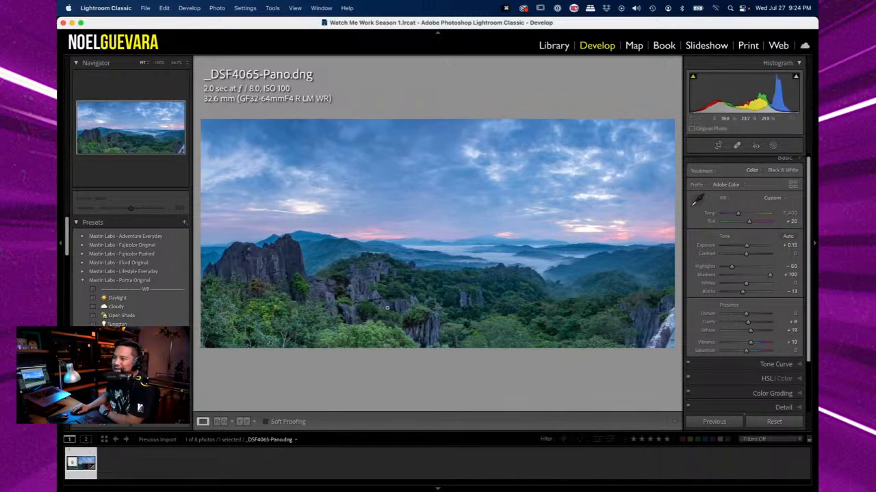
pyautogui.press('super+z')
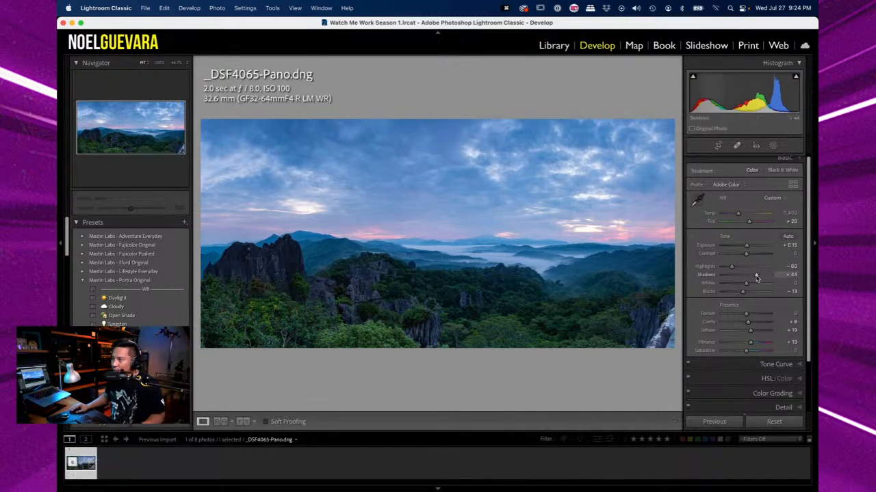
pyautogui.moveTo(758, 276); pyautogui.dragTo(756, 276)
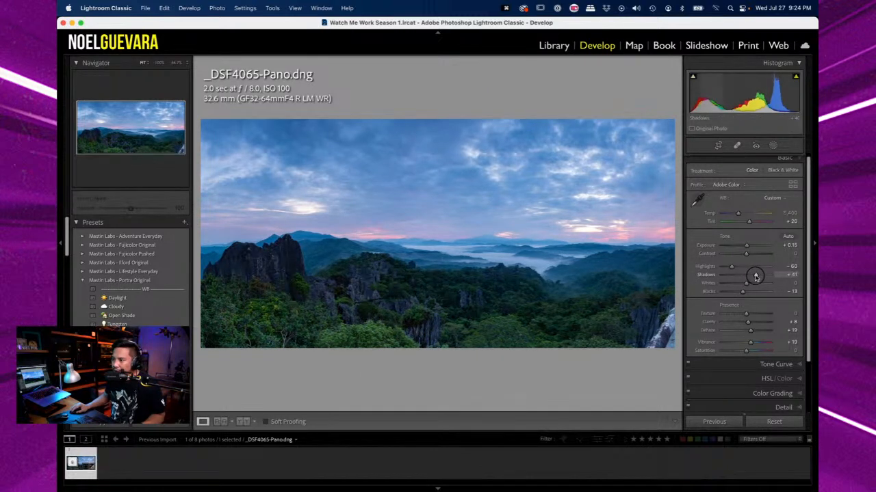
pyautogui.click(603, 462)
pyautogui.click(81, 462)
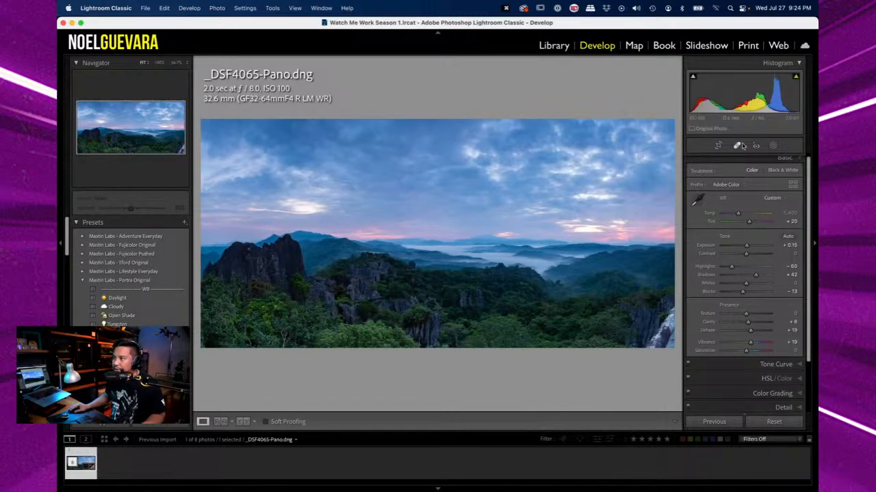
# Nudge the crop frame slightly lower on the panorama to include a bit more of the forest, and apply it
pyautogui.click(717, 145)
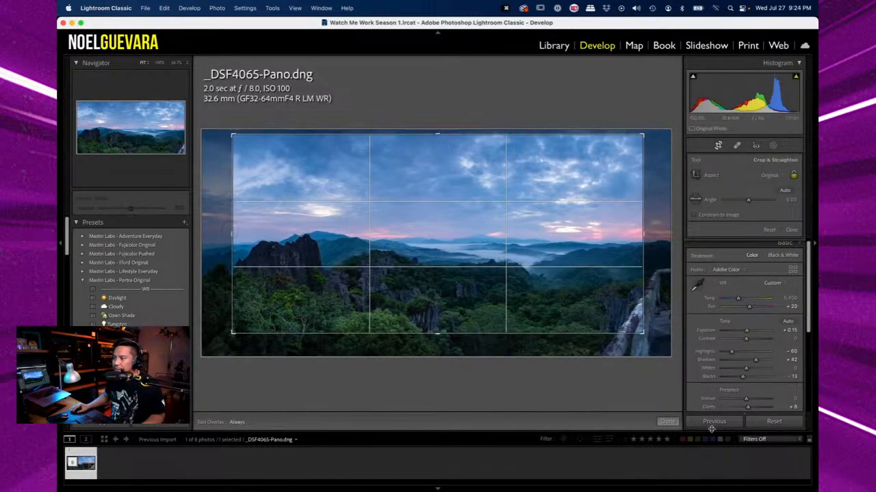
pyautogui.click(667, 422)
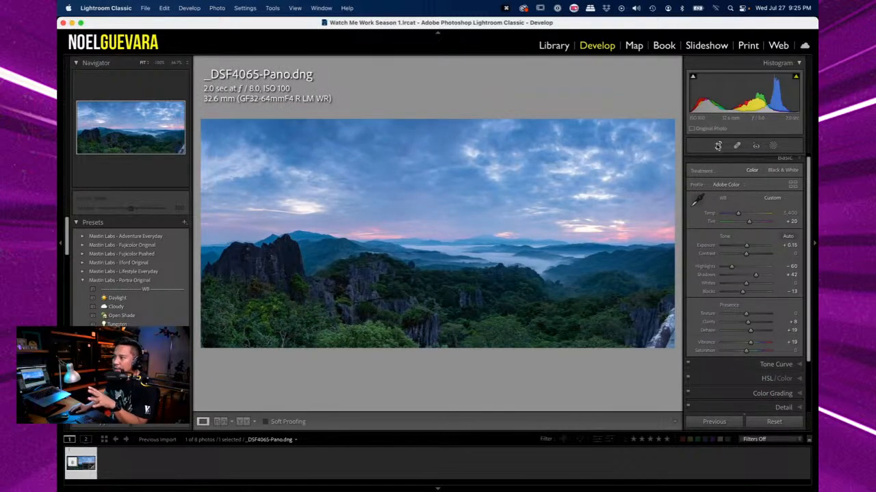
pyautogui.click(718, 146)
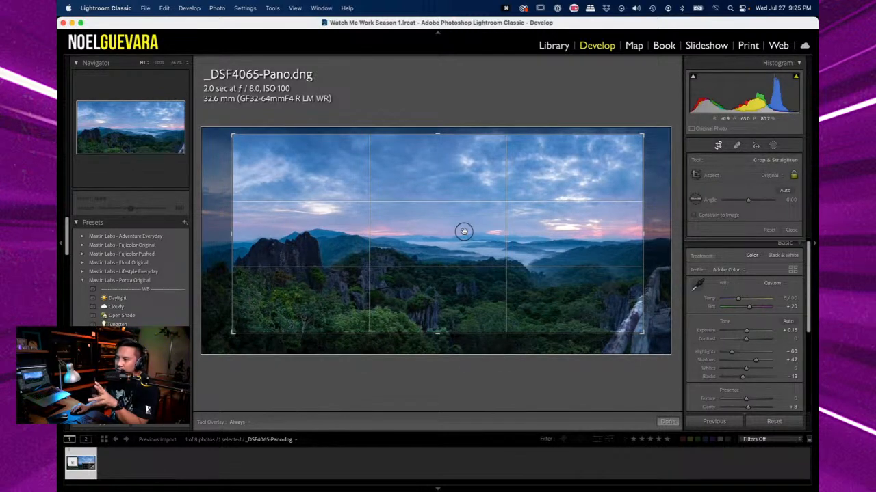
pyautogui.click(672, 423)
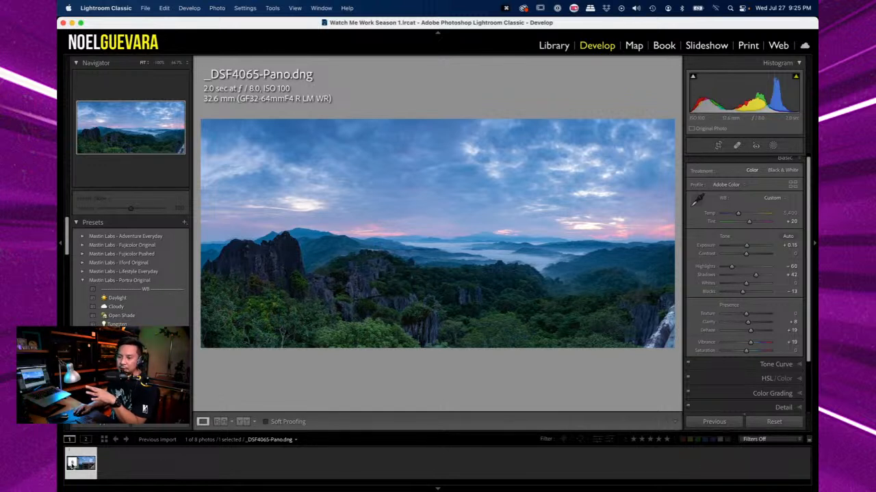
# Expand the panorama's stack and open _DSF4065-Pano.dng for editing in Adobe Photoshop 2022
pyautogui.click(73, 463)
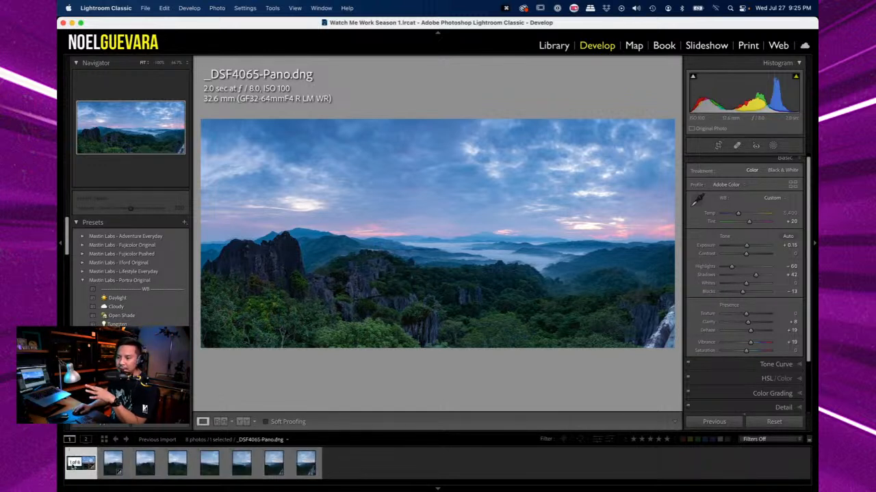
pyautogui.rightClick(73, 469)
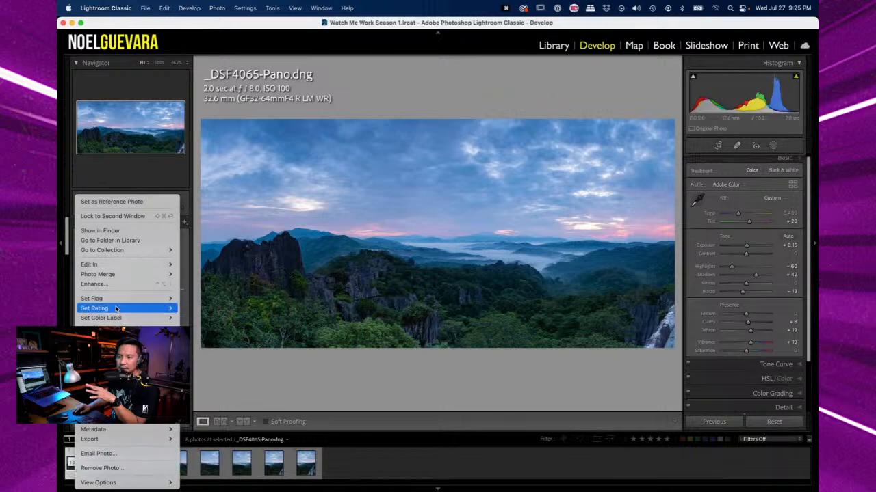
pyautogui.moveTo(154, 264)
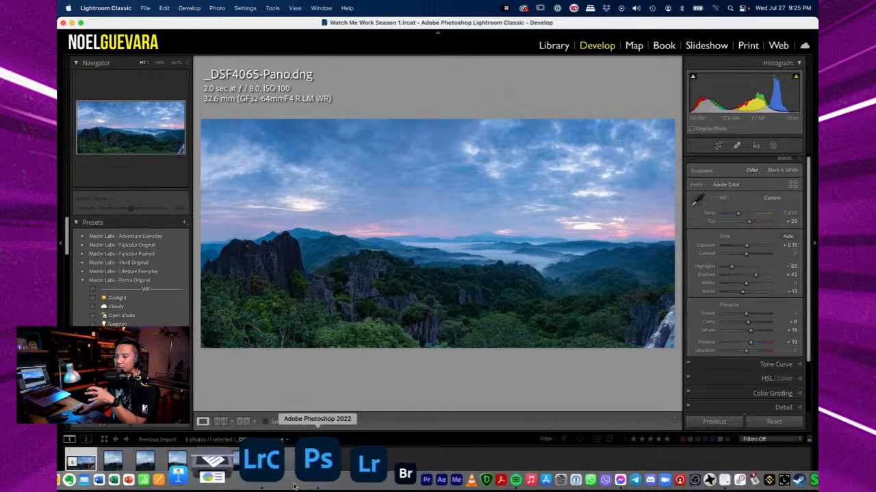
pyautogui.click(294, 487)
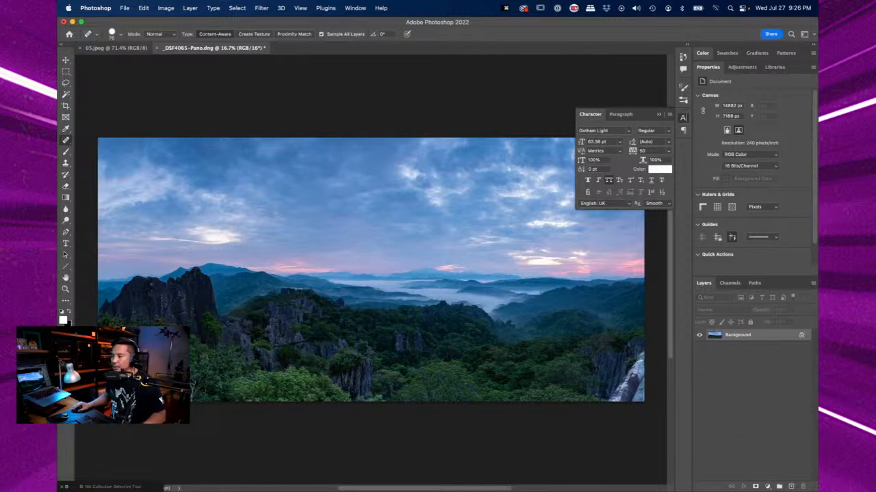
# Examine the merged panorama up close, from the misty valley and forested hills across to the rest of the landscape
pyautogui.click(65, 60)
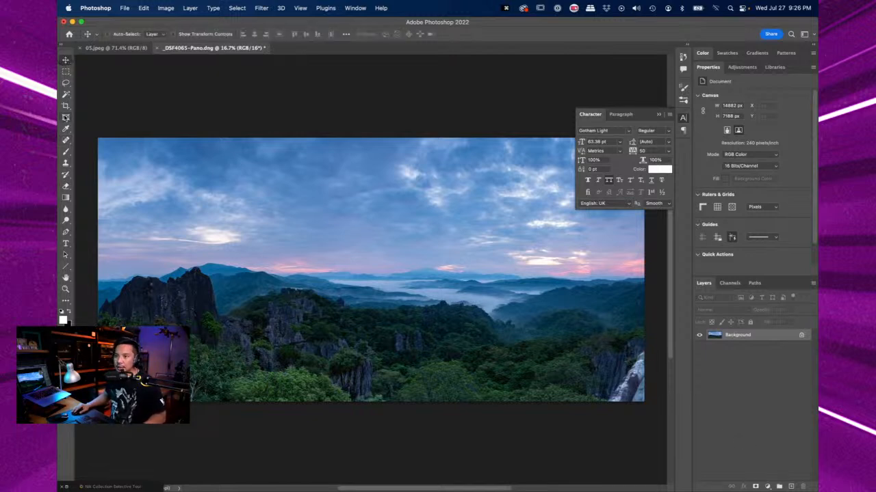
pyautogui.click(65, 289)
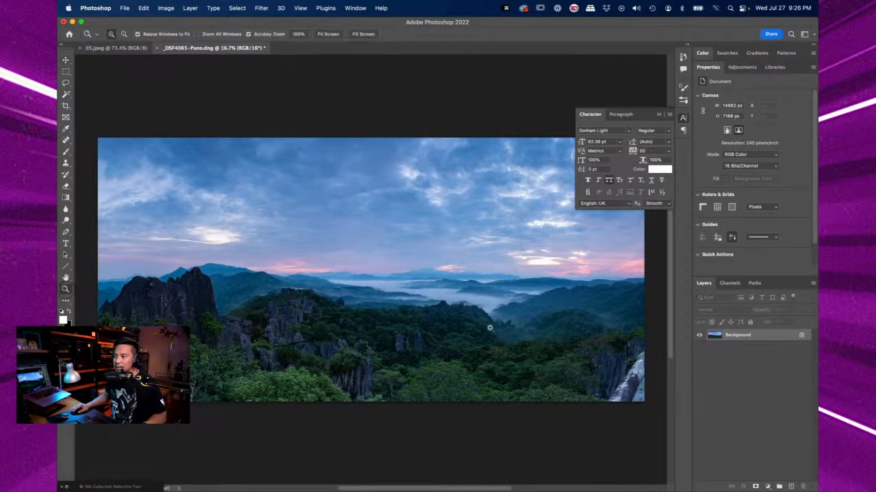
pyautogui.moveTo(491, 330); pyautogui.dragTo(512, 331)
pyautogui.click(517, 332)
pyautogui.click(558, 305)
pyautogui.click(568, 316)
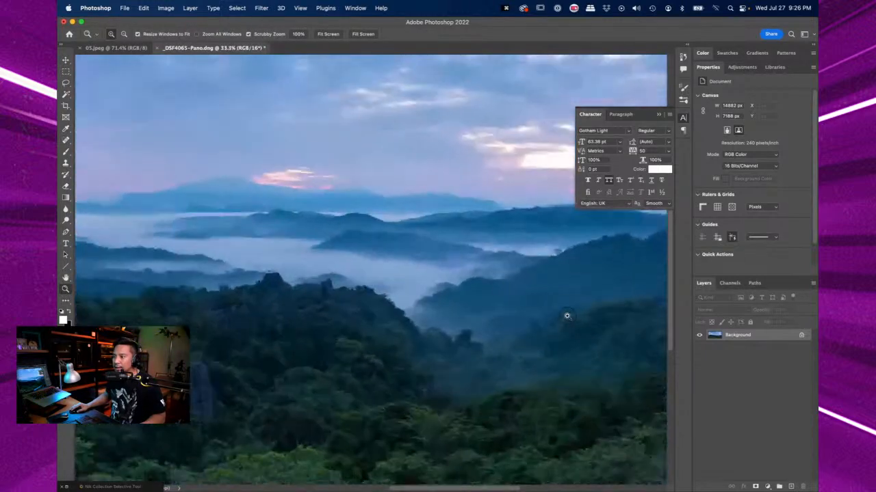
pyautogui.click(485, 287)
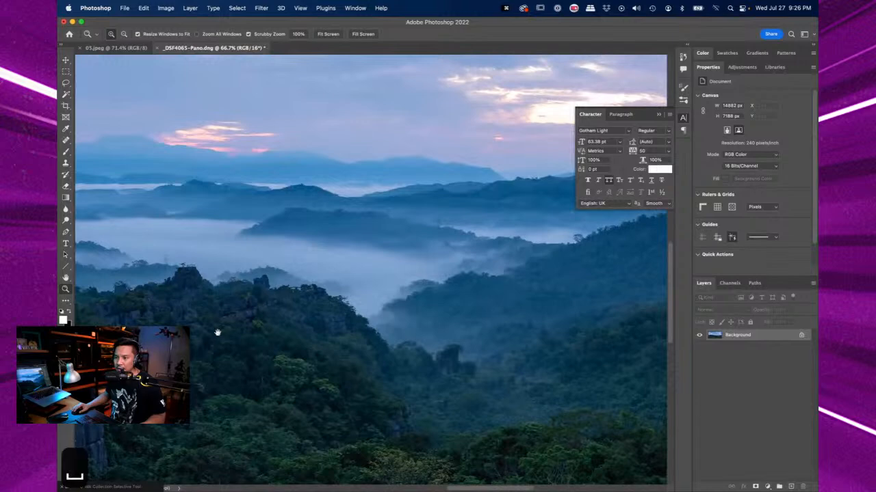
pyautogui.moveTo(219, 333); pyautogui.dragTo(509, 239)
pyautogui.moveTo(184, 349); pyautogui.dragTo(410, 305)
pyautogui.moveTo(161, 216); pyautogui.dragTo(474, 292)
pyautogui.moveTo(258, 267); pyautogui.dragTo(444, 262)
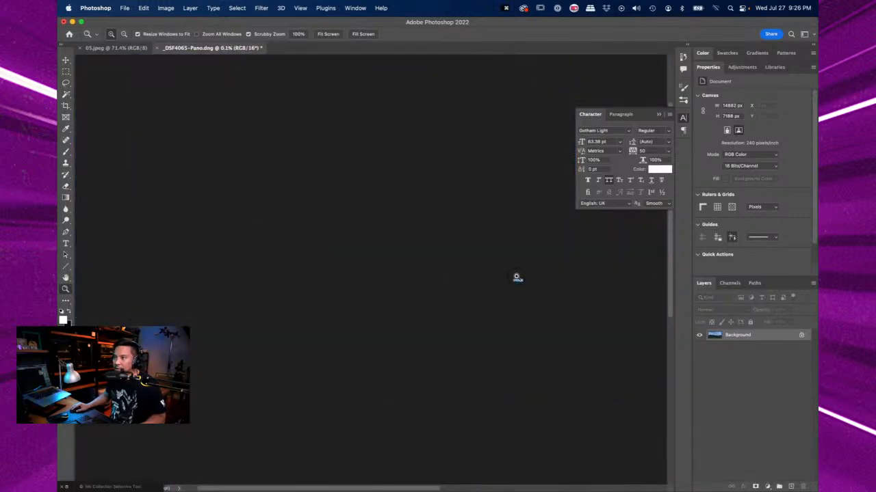
pyautogui.moveTo(516, 277); pyautogui.dragTo(517, 293)
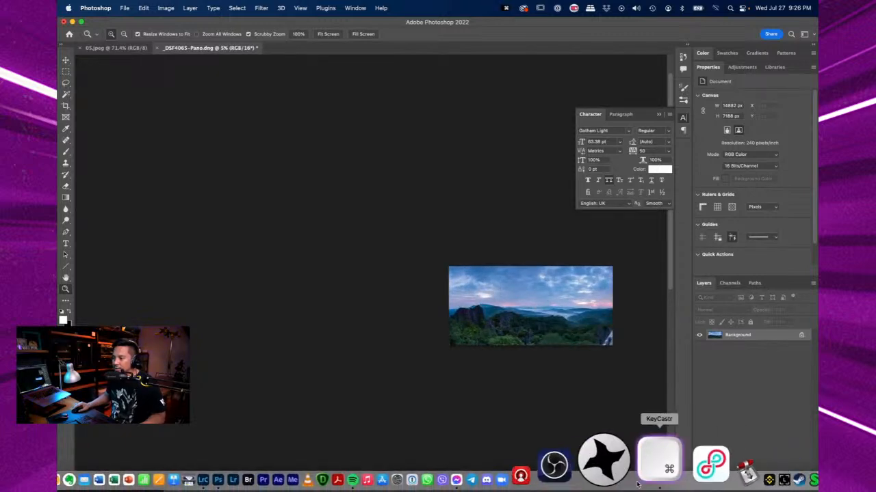
# Quit the KeyCastr utility and collapse the Character panel that covers part of the panorama
pyautogui.rightClick(641, 479)
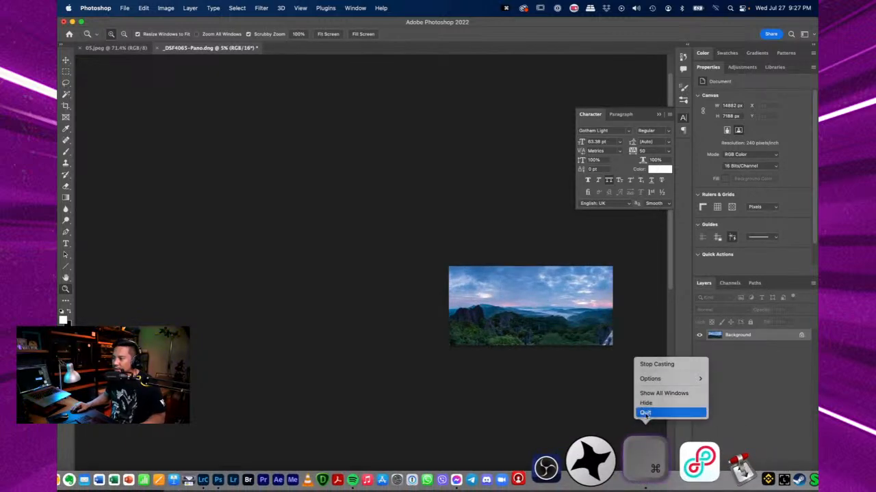
pyautogui.click(644, 414)
pyautogui.scroll(2, 524, 324)
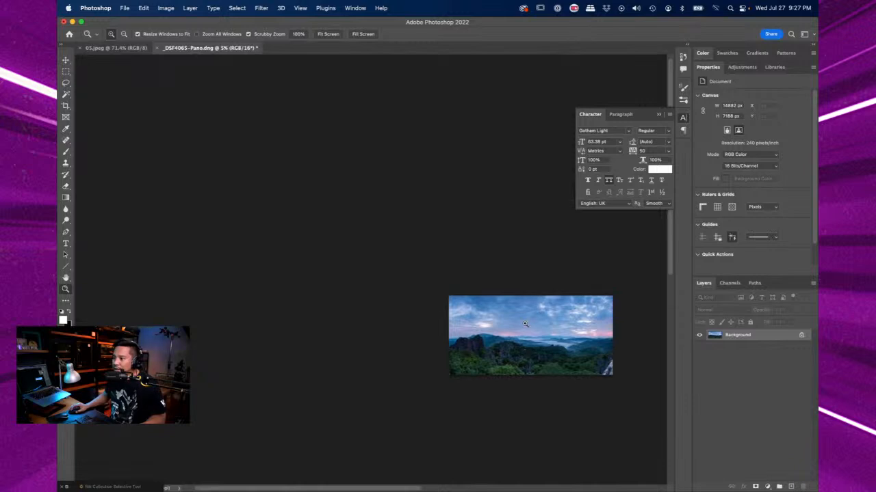
pyautogui.scroll(2, 525, 324)
pyautogui.scroll(-3, 526, 316)
pyautogui.moveTo(529, 312); pyautogui.dragTo(529, 312)
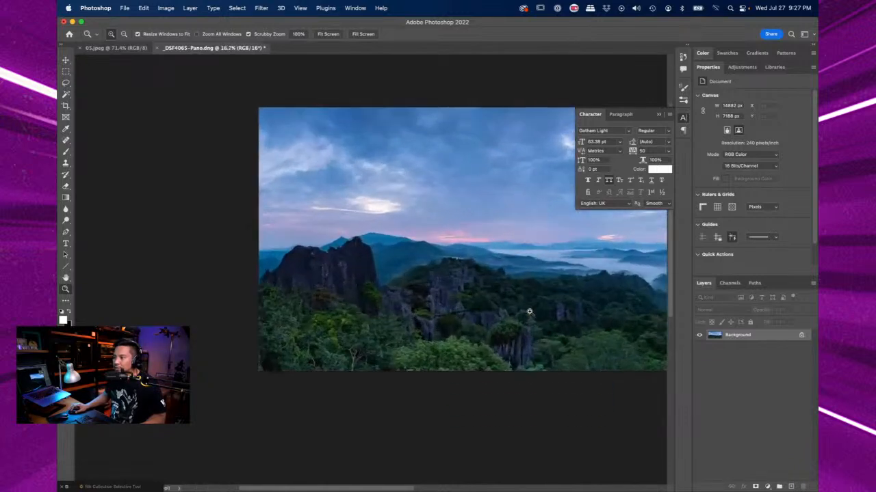
pyautogui.moveTo(613, 256); pyautogui.dragTo(454, 275)
pyautogui.click(659, 114)
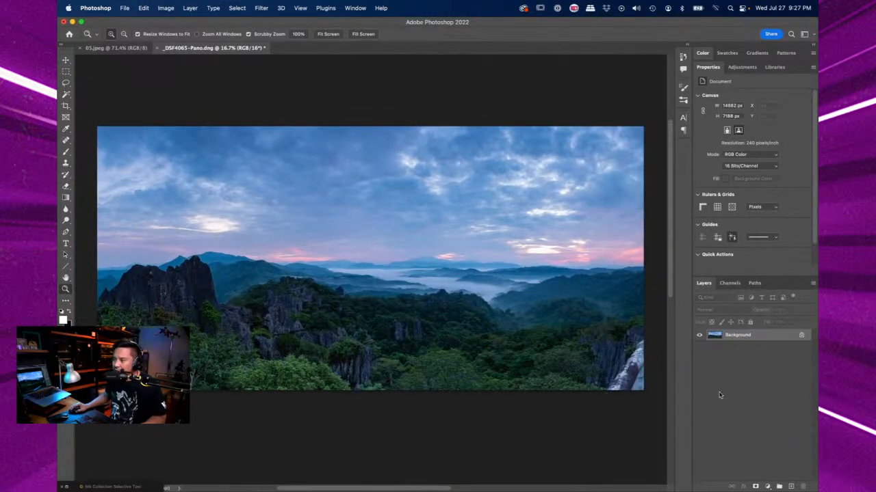
# Add an empty layer above Background and remove the pale rock in the panorama's lower-right corner with a large content-aware Spot Healing Brush
pyautogui.click(791, 487)
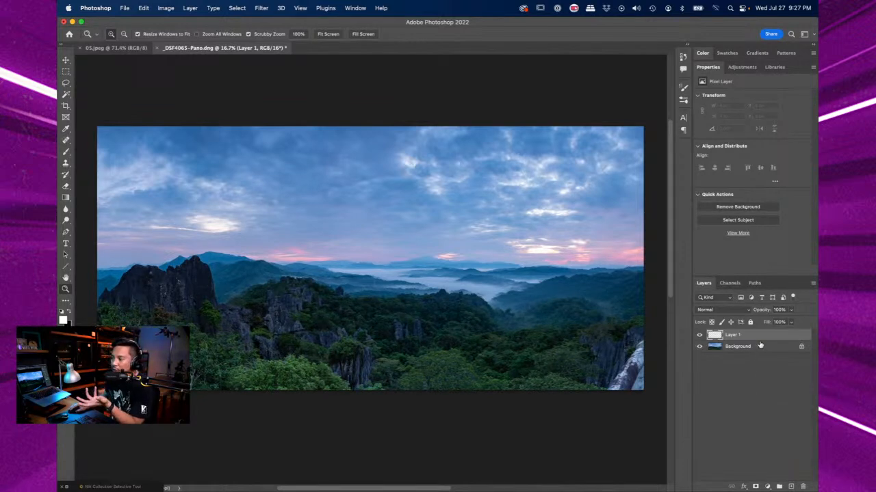
pyautogui.click(66, 140)
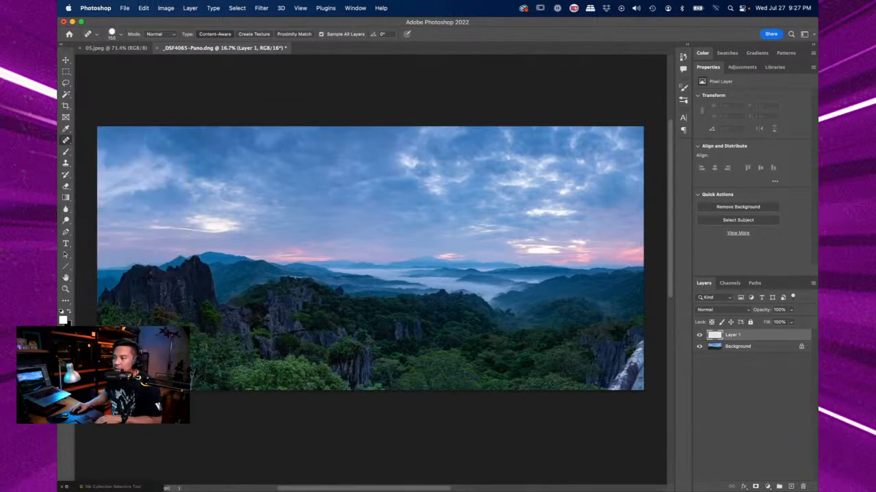
pyautogui.press(']')
pyautogui.press(']')
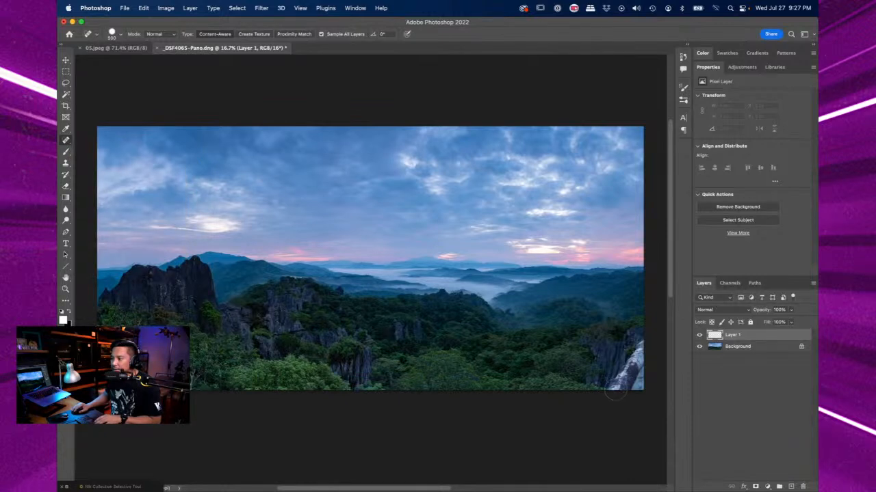
pyautogui.moveTo(614, 389)
pyautogui.mouseDown()
pyautogui.moveTo(650, 349)
pyautogui.moveTo(637, 388)
pyautogui.mouseUp()
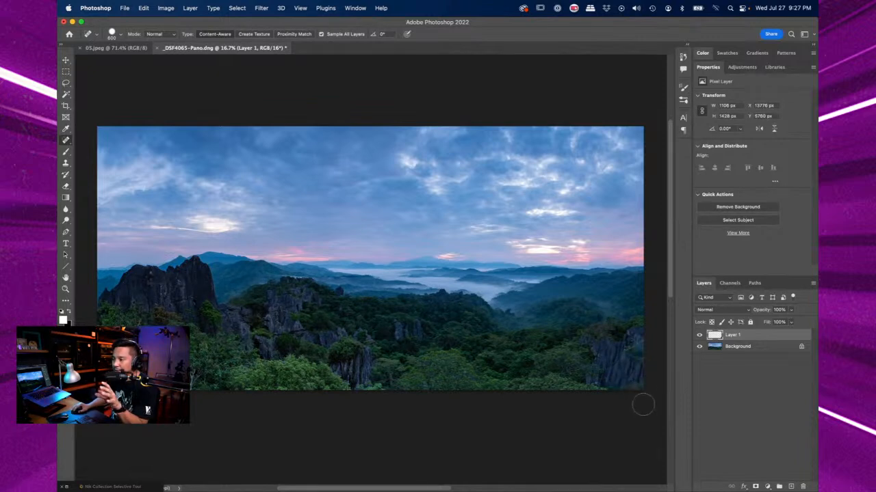
# Heal leftover marks on the cliff in the panorama's lower-right corner with a 300 to 500 px content-aware Spot Healing Brush
pyautogui.press('[')
pyautogui.press('[')
pyautogui.press('[')
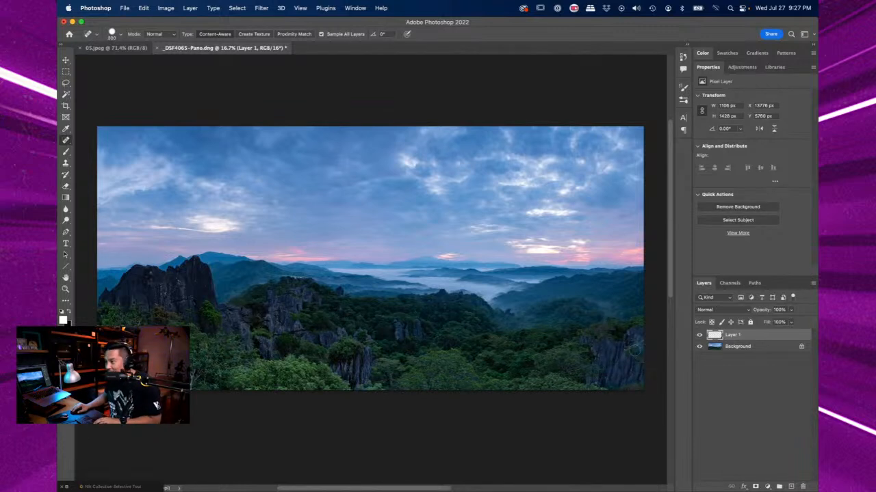
pyautogui.moveTo(626, 351)
pyautogui.mouseDown()
pyautogui.moveTo(639, 340)
pyautogui.moveTo(640, 360)
pyautogui.moveTo(640, 345)
pyautogui.mouseUp()
pyautogui.press(']')
pyautogui.press(']')
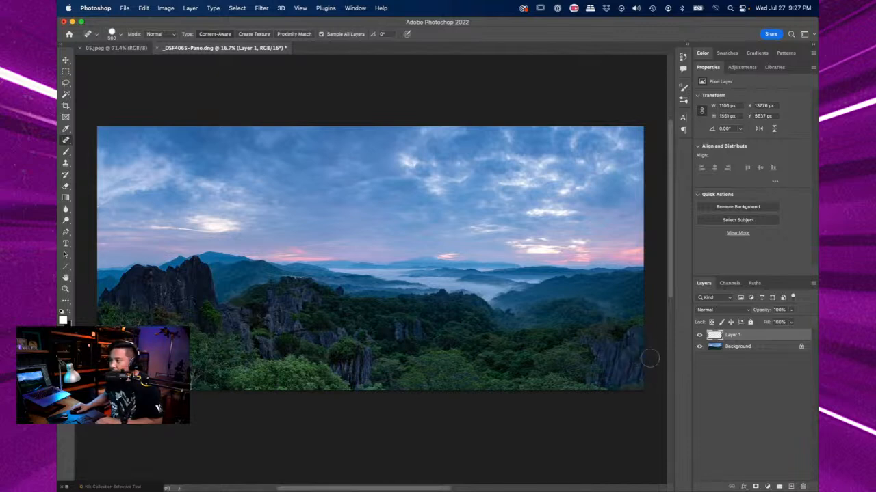
pyautogui.click(637, 338)
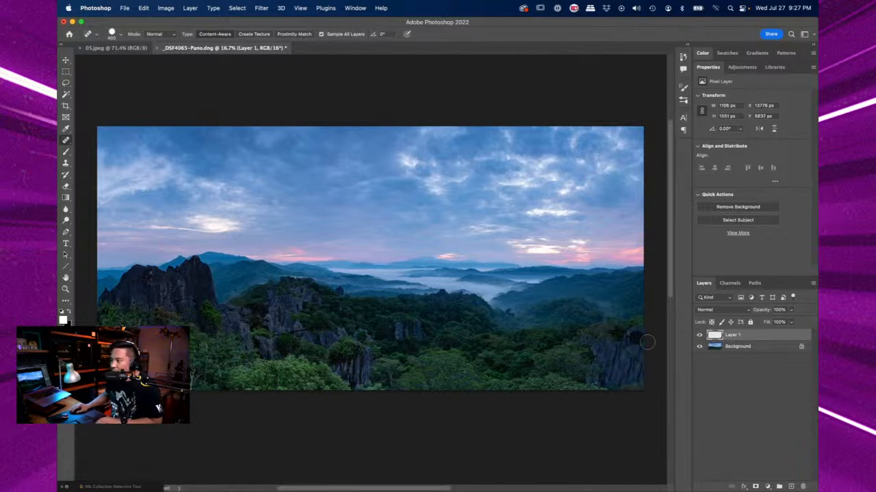
pyautogui.press('[')
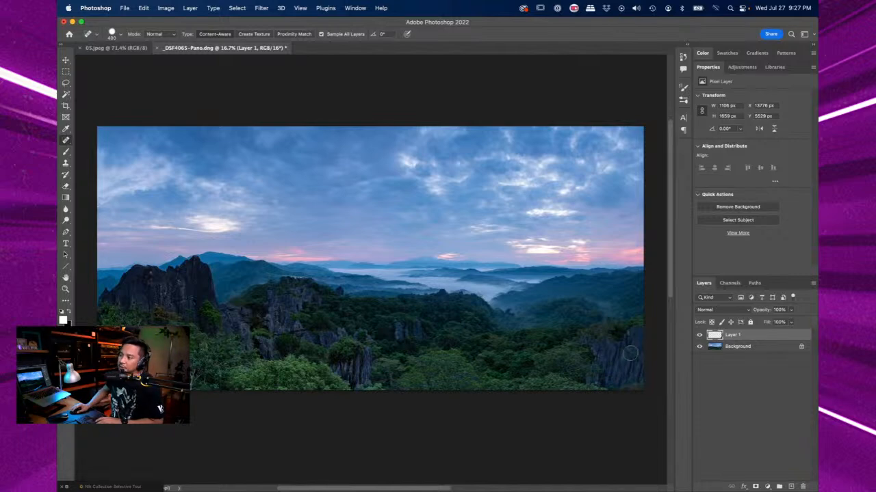
pyautogui.click(631, 354)
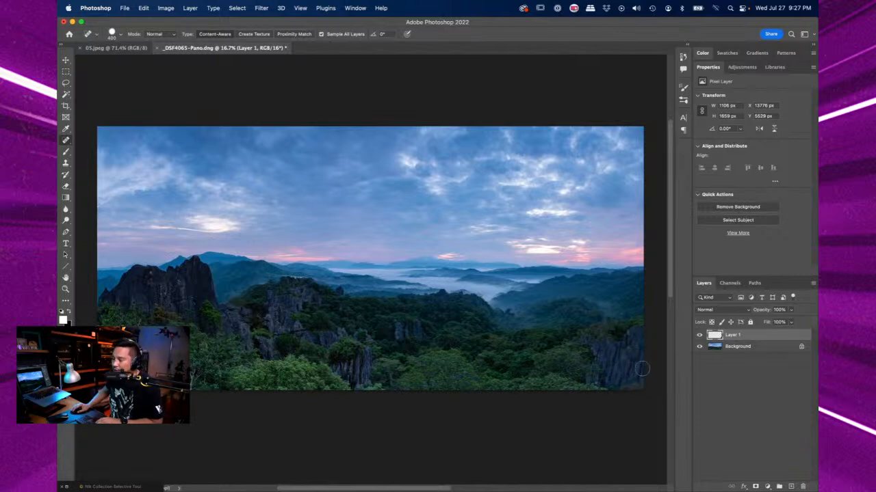
# Heal the lower outer edge of the cliff at closer range with a 200 px Spot Healing Brush
pyautogui.press('super+plus')
pyautogui.press('super+plus')
pyautogui.moveTo(606, 353); pyautogui.dragTo(294, 273)
pyautogui.press('[')
pyautogui.press('[')
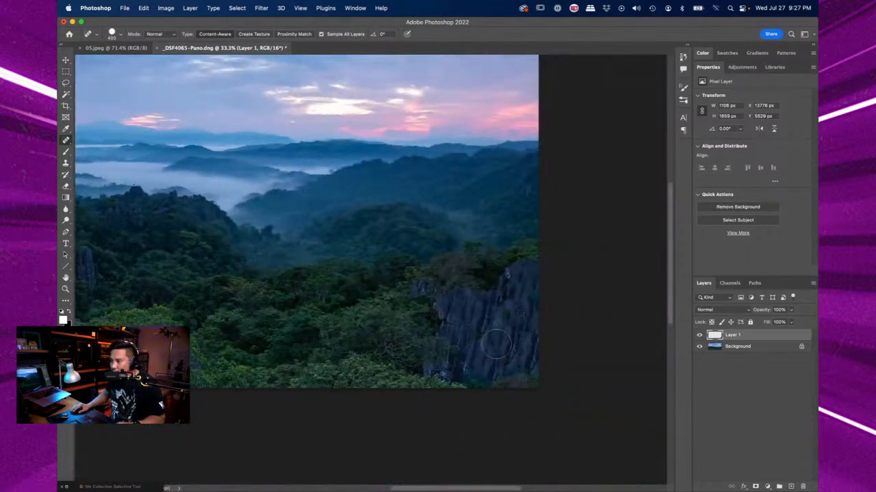
pyautogui.moveTo(529, 367); pyautogui.dragTo(536, 342)
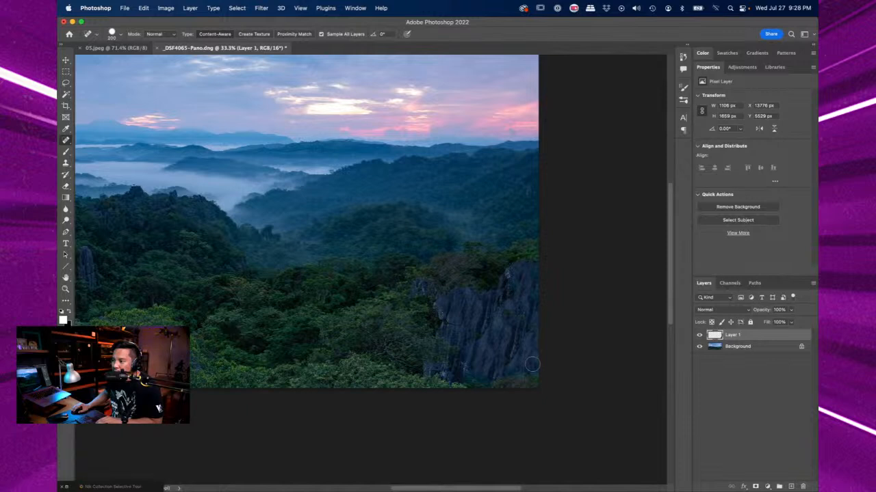
pyautogui.click(532, 364)
pyautogui.click(532, 349)
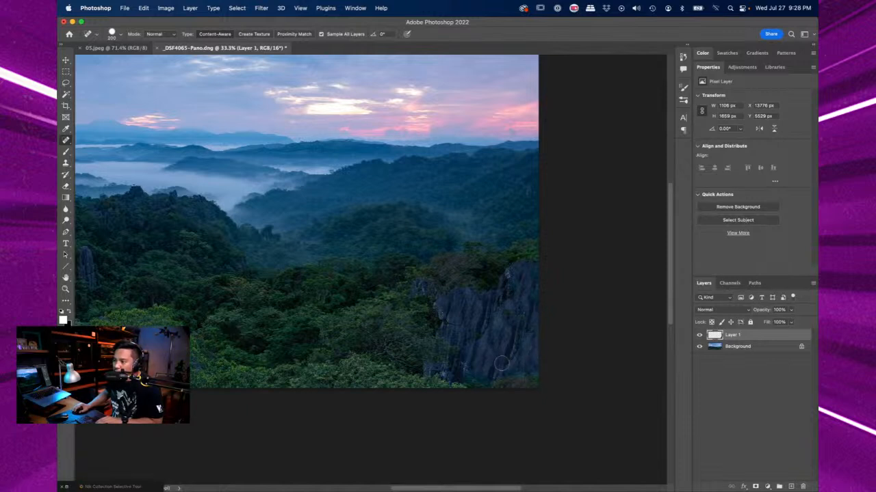
# Retouch the remaining blurry patches on the cliff face, from its upper edge down to its base, using 200 and 175 px brushes
pyautogui.moveTo(506, 362); pyautogui.dragTo(533, 308)
pyautogui.click(535, 286)
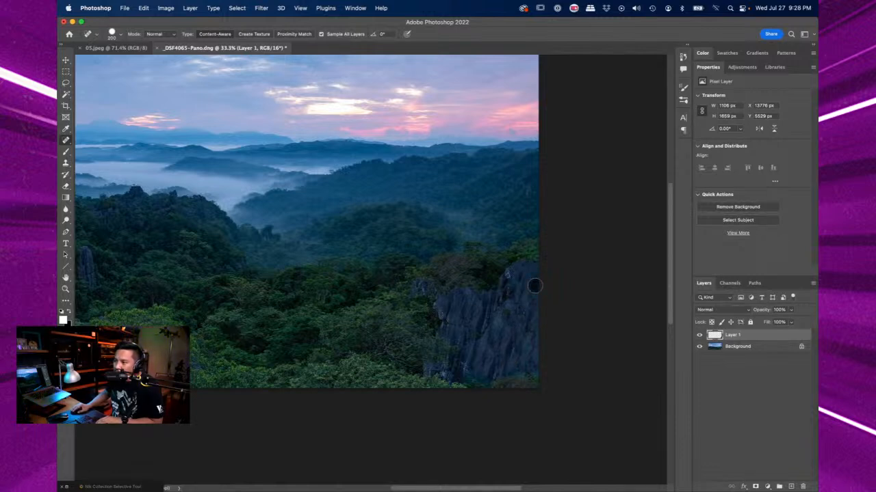
pyautogui.click(530, 306)
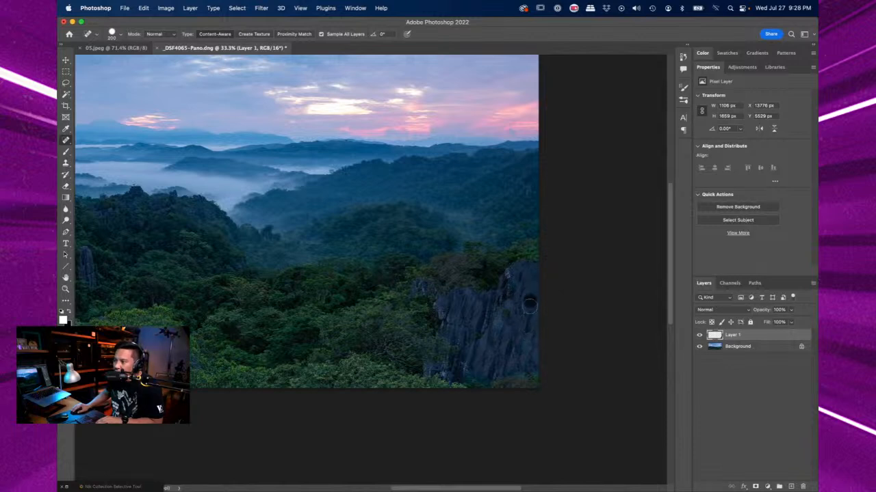
pyautogui.moveTo(529, 315); pyautogui.dragTo(527, 331)
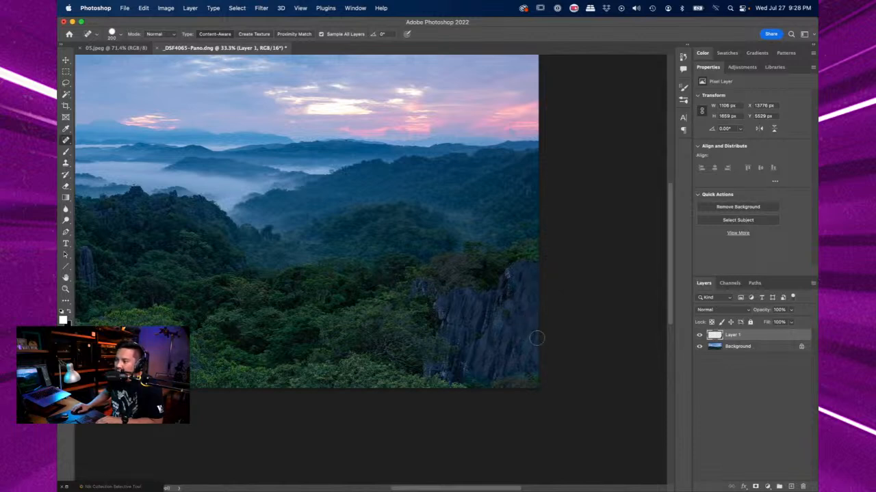
pyautogui.click(536, 338)
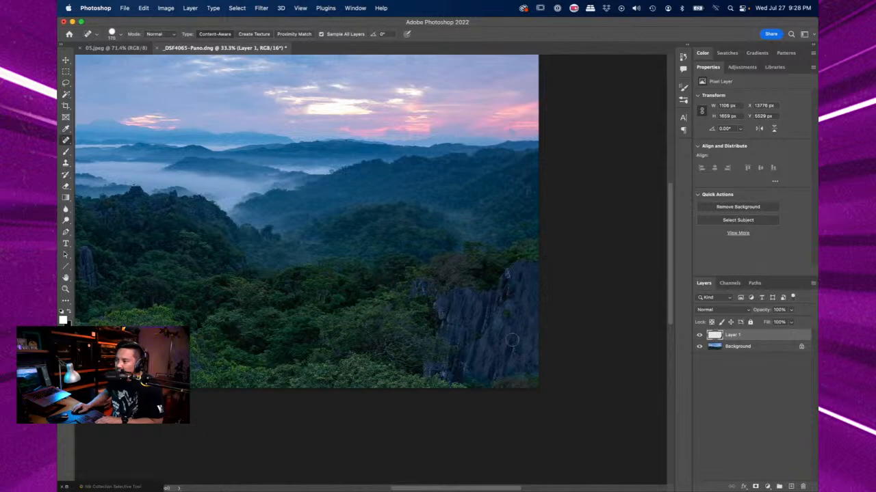
pyautogui.moveTo(512, 340); pyautogui.dragTo(509, 354)
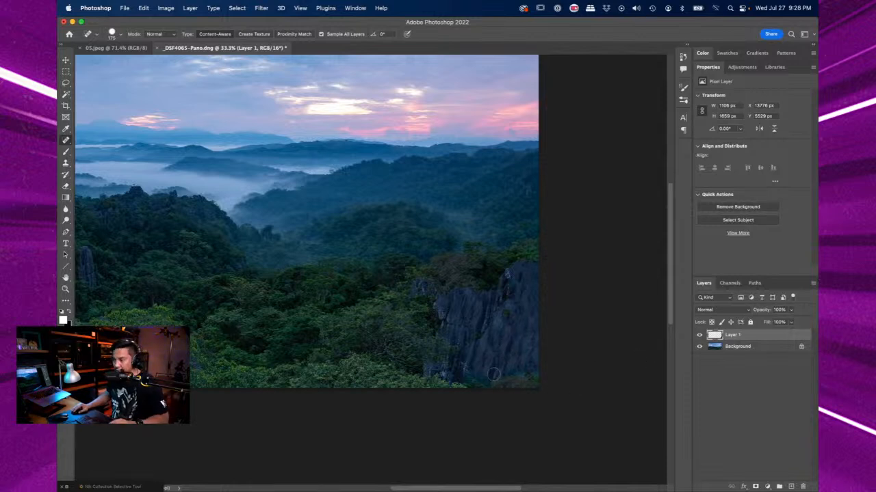
pyautogui.moveTo(496, 357); pyautogui.dragTo(494, 381)
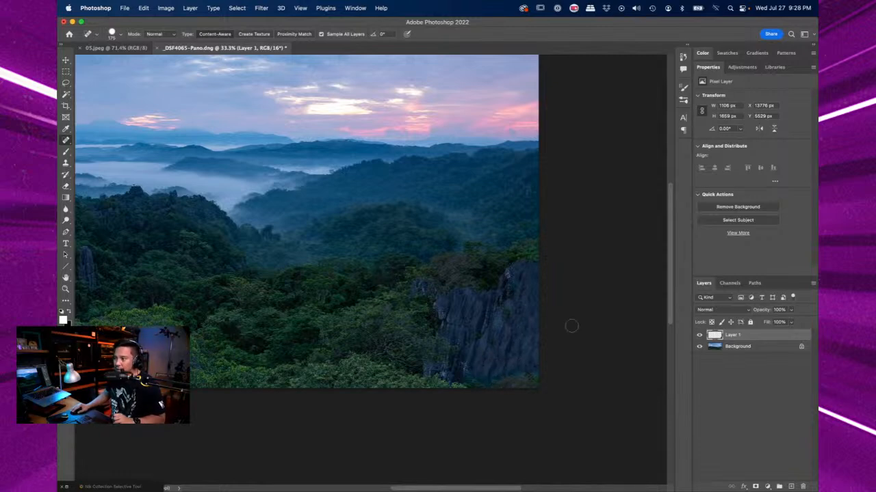
# Inspect the healed cliff at 66.7% and heal patches along its outer edge with a 175 px brush
pyautogui.press('super+equal')
pyautogui.moveTo(570, 326); pyautogui.dragTo(321, 238)
pyautogui.press(']')
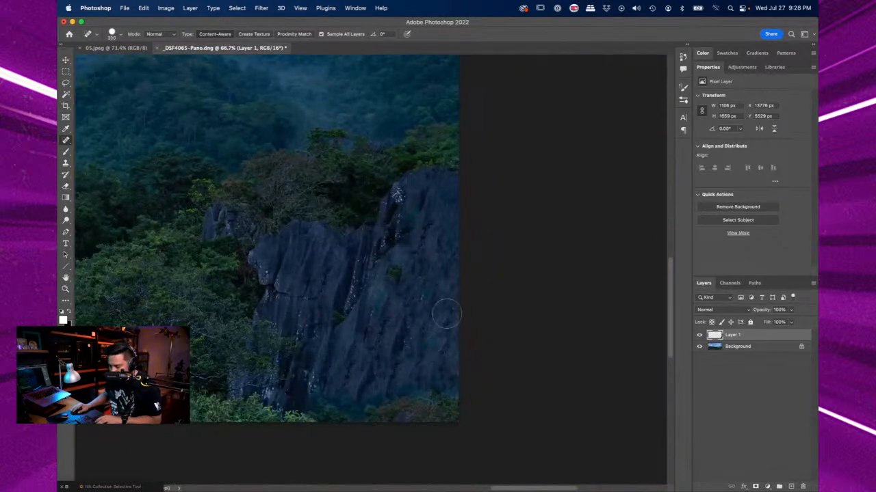
pyautogui.press('[')
pyautogui.press('[')
pyautogui.moveTo(452, 315); pyautogui.dragTo(450, 329)
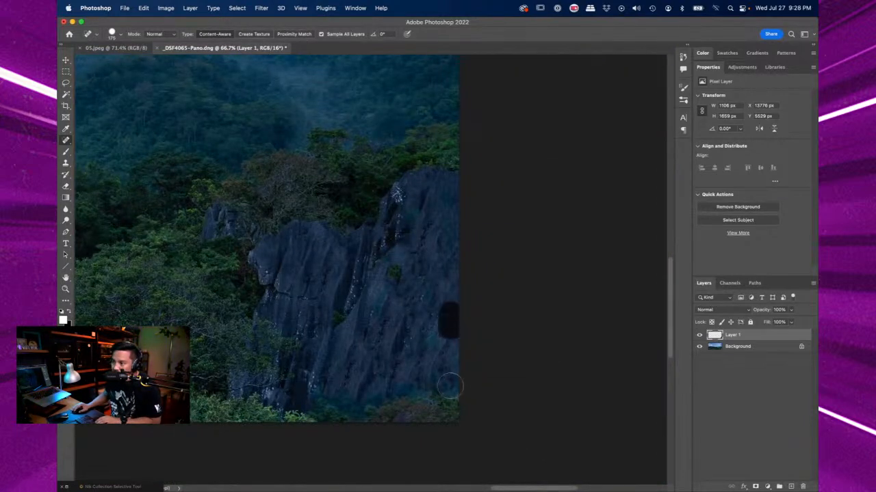
pyautogui.moveTo(441, 378); pyautogui.dragTo(444, 354)
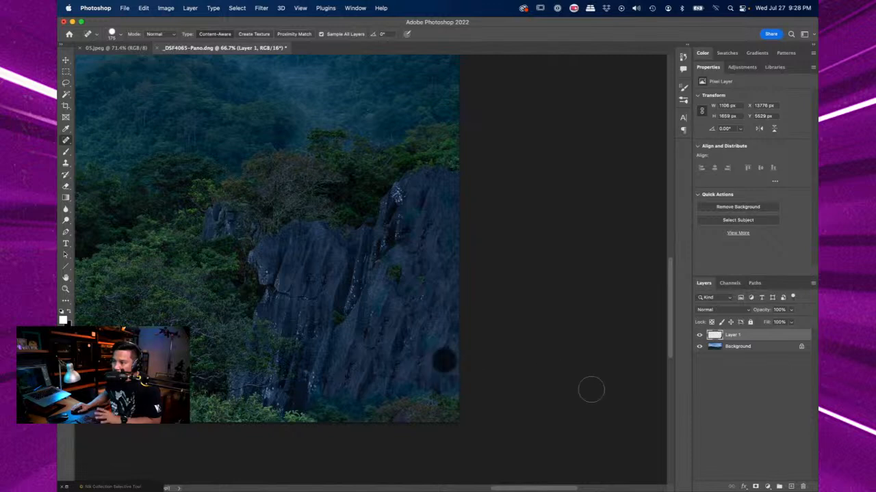
# Delete the healing layer, Layer 1, and bring the pale rock in the panorama's corner back into view
pyautogui.click(803, 486)
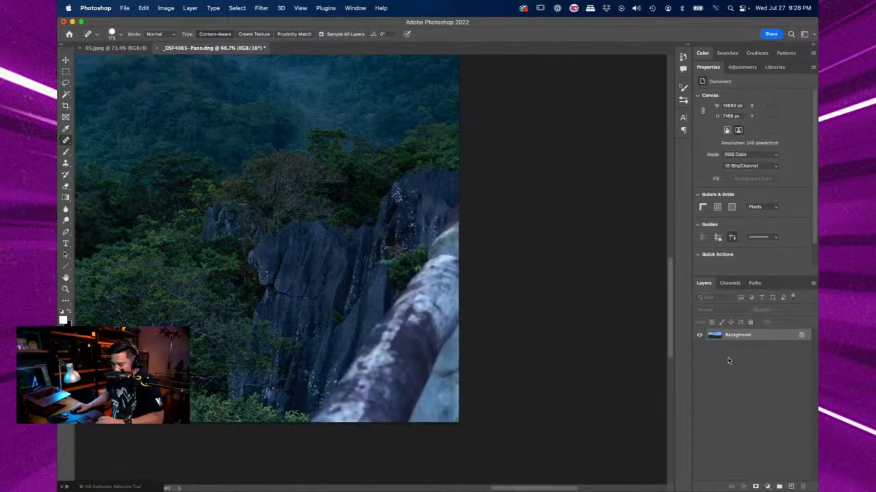
pyautogui.press('super+plus')
pyautogui.press('super+plus')
pyautogui.press('super+minus')
pyautogui.press('super+minus')
pyautogui.press('super+minus')
pyautogui.press('super+minus')
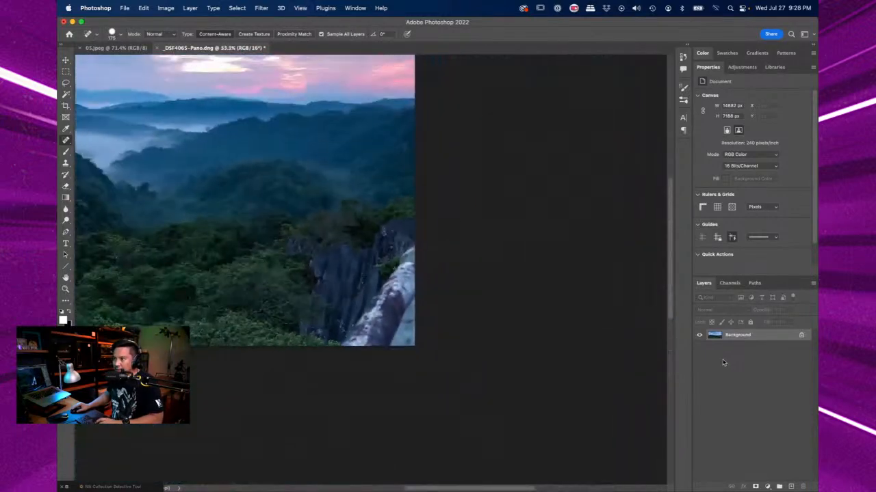
pyautogui.moveTo(144, 163); pyautogui.dragTo(226, 175)
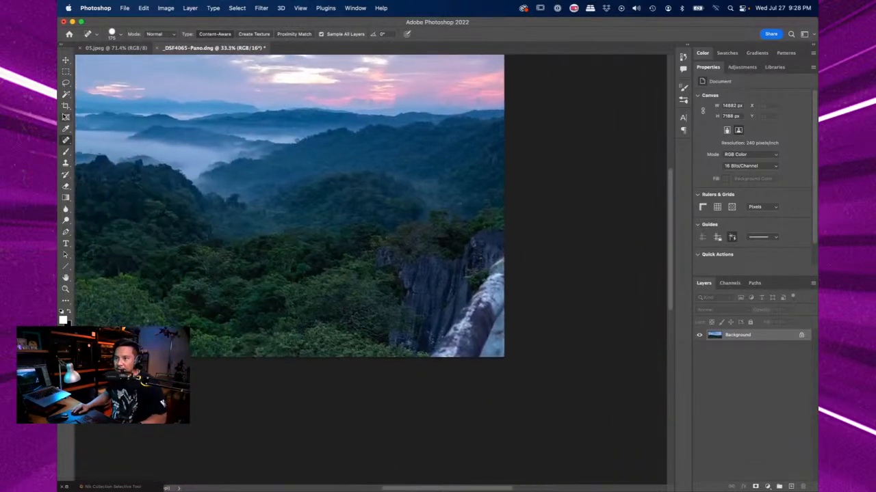
# Try a crop that trims the panorama's right side to cut away most of the pale rock, adjusting both side edges
pyautogui.press('c')
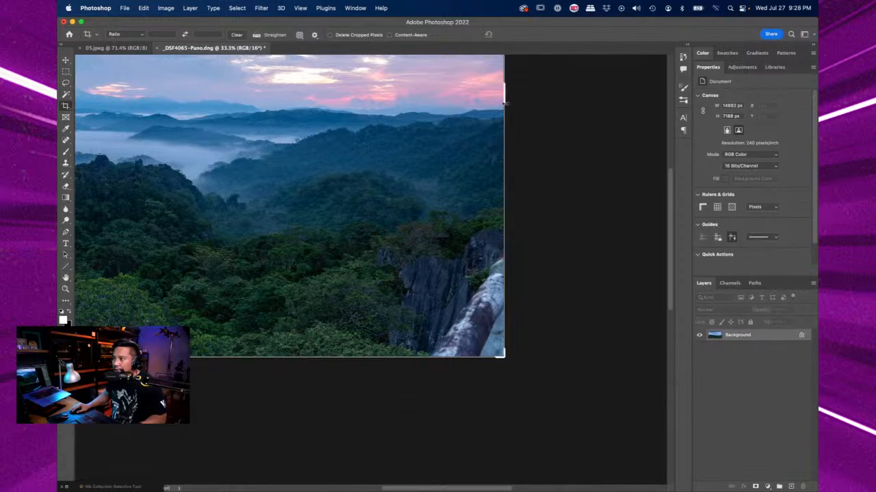
pyautogui.moveTo(505, 100); pyautogui.dragTo(491, 101)
pyautogui.press('super+minus')
pyautogui.press('super+minus')
pyautogui.press('super+minus')
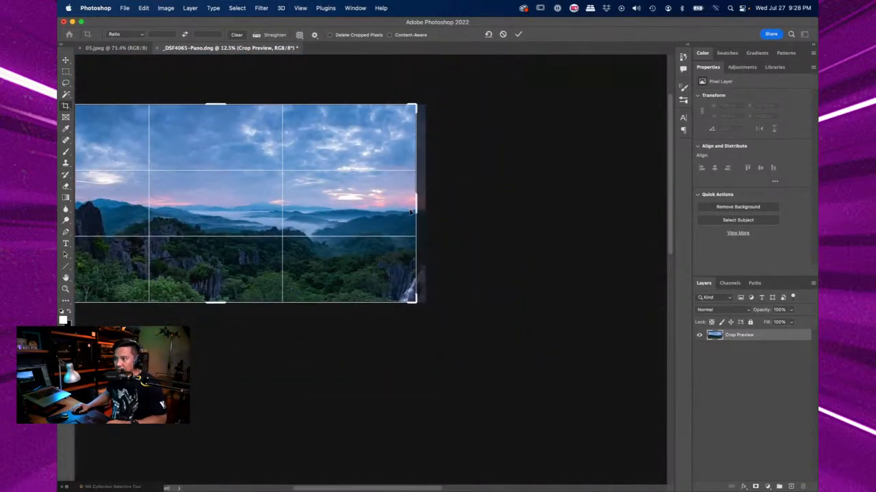
pyautogui.moveTo(416, 205); pyautogui.dragTo(413, 202)
pyautogui.moveTo(242, 211); pyautogui.dragTo(363, 217)
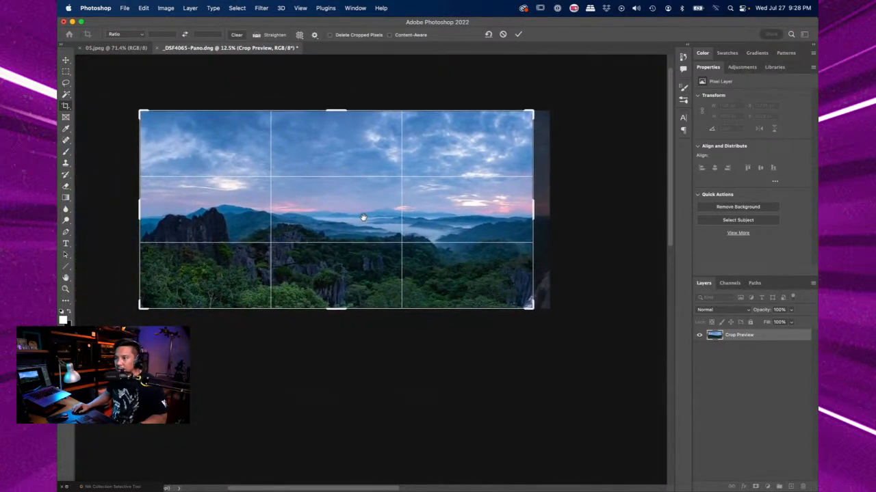
pyautogui.moveTo(137, 209); pyautogui.dragTo(143, 210)
pyautogui.moveTo(143, 210); pyautogui.dragTo(139, 210)
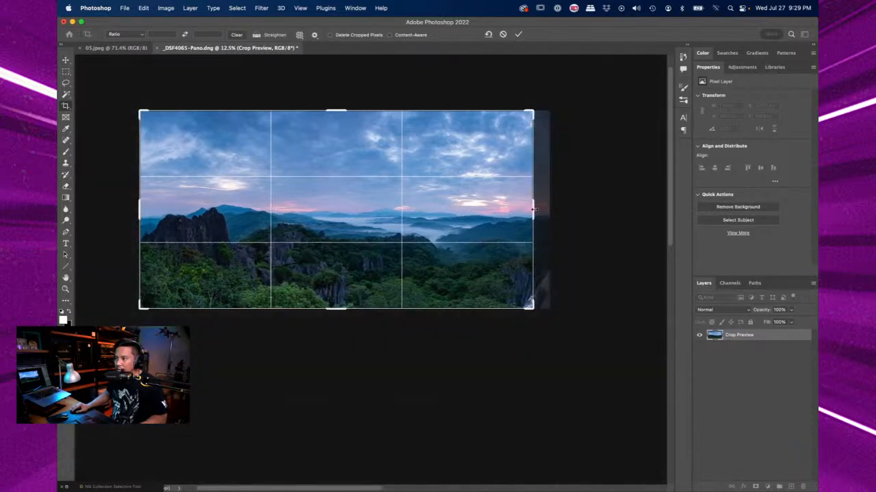
pyautogui.moveTo(533, 210); pyautogui.dragTo(537, 210)
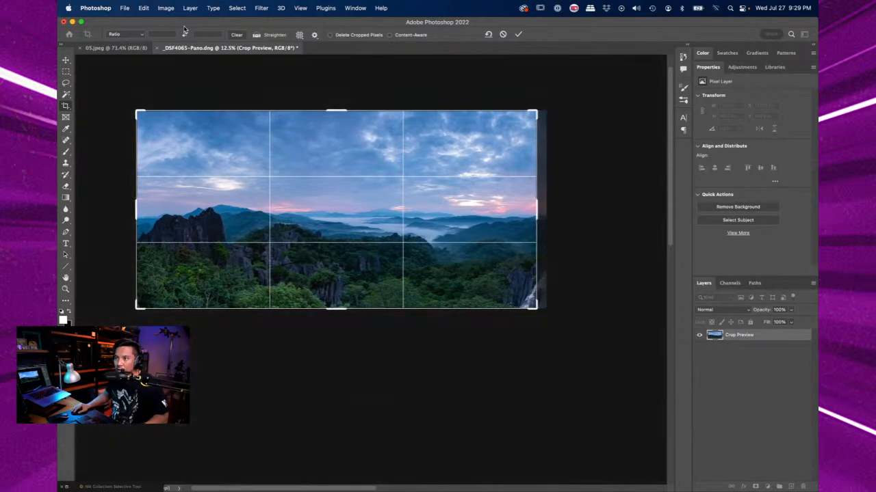
# Close _DSF4065-Pano.dng without saving its changes and switch to Lightroom Classic
pyautogui.press('Return')
pyautogui.press('super+w')
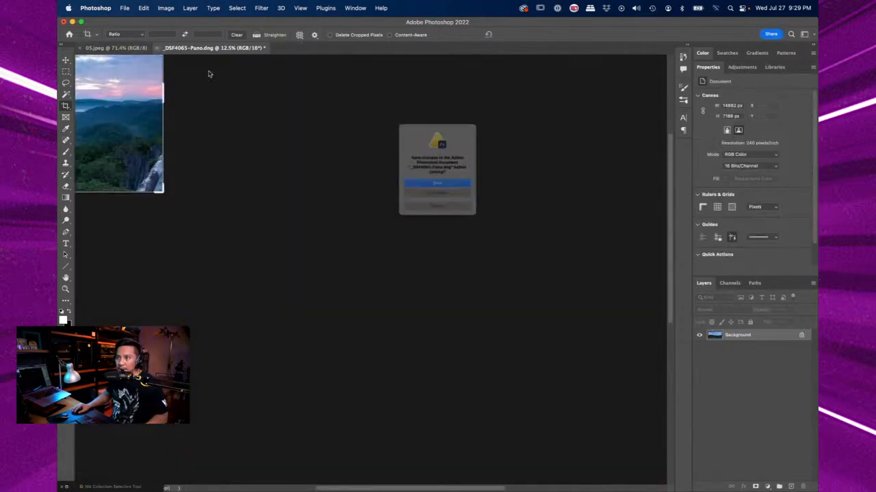
pyautogui.click(448, 206)
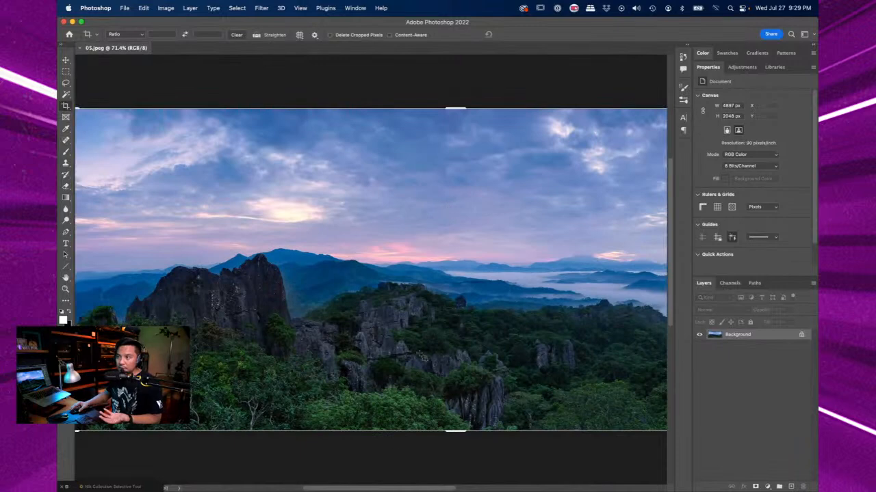
pyautogui.moveTo(305, 478)
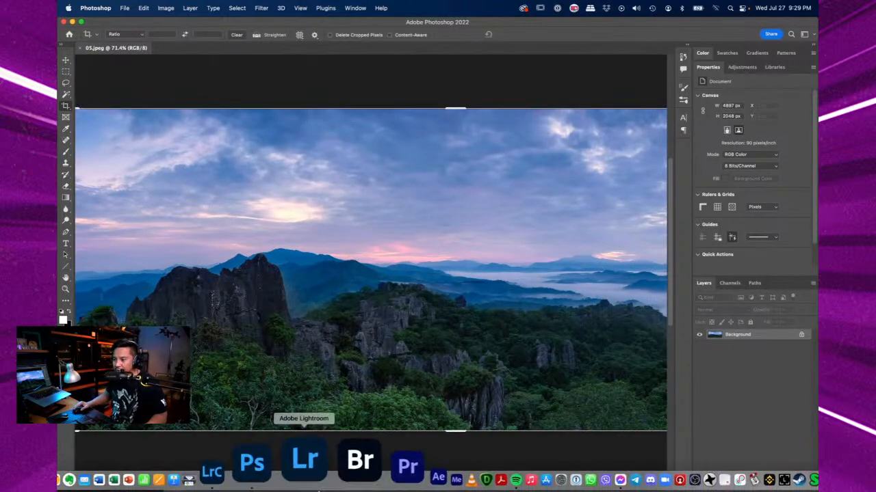
pyautogui.click(290, 483)
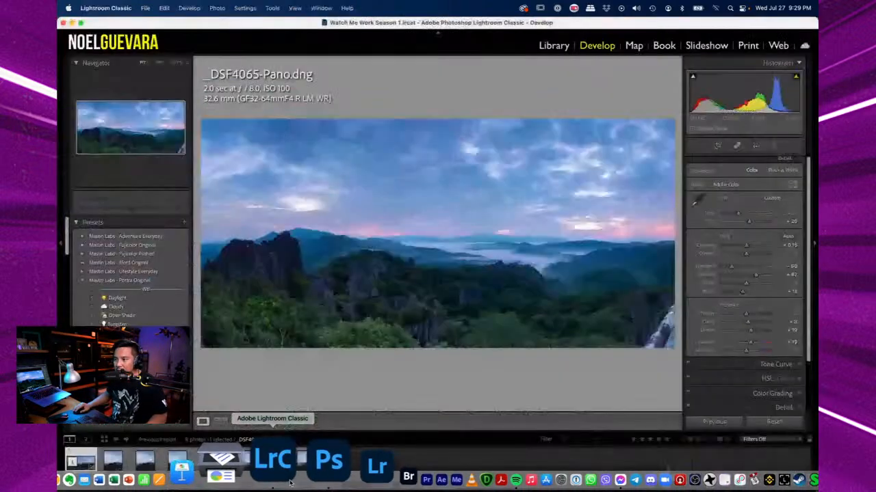
# Tighten the panorama's crop slightly from its right side at the original aspect ratio to exclude more of the pale rock
pyautogui.click(719, 146)
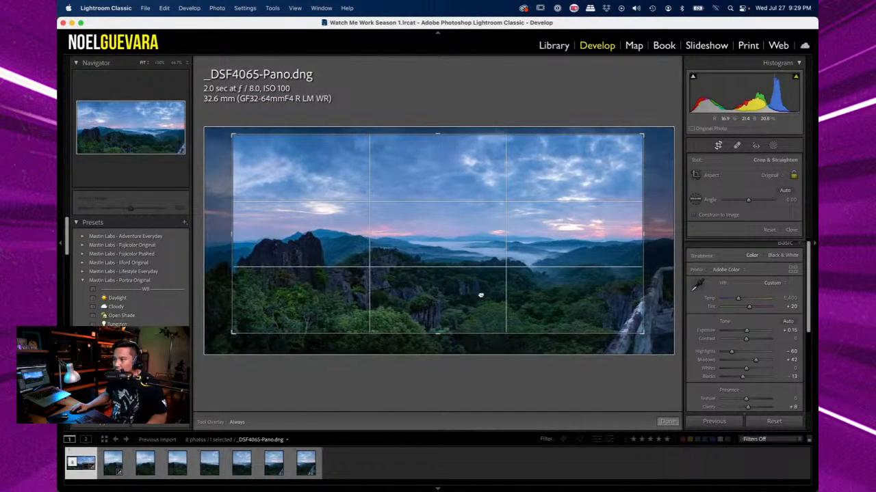
pyautogui.moveTo(645, 238); pyautogui.dragTo(639, 238)
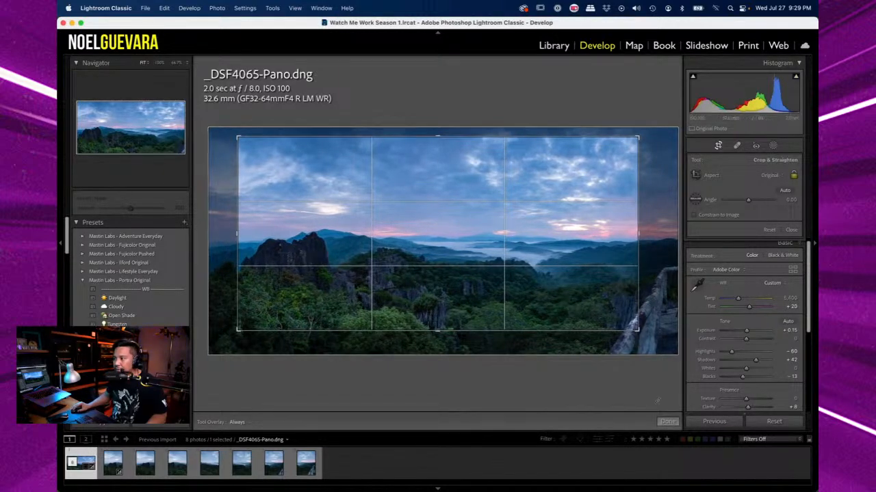
pyautogui.click(668, 422)
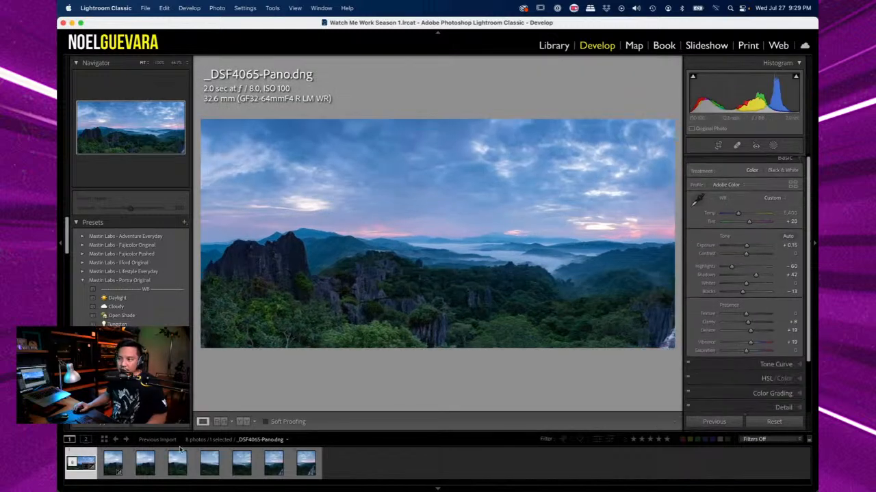
# Reopen the recropped _DSF4065-Pano.dng in Adobe Photoshop 2022 and choose the Move tool
pyautogui.rightClick(82, 465)
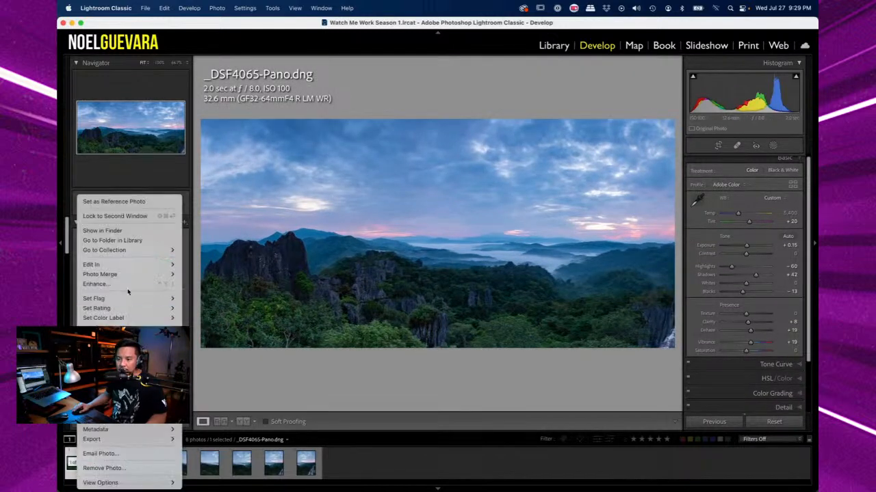
pyautogui.moveTo(130, 265)
pyautogui.click(235, 263)
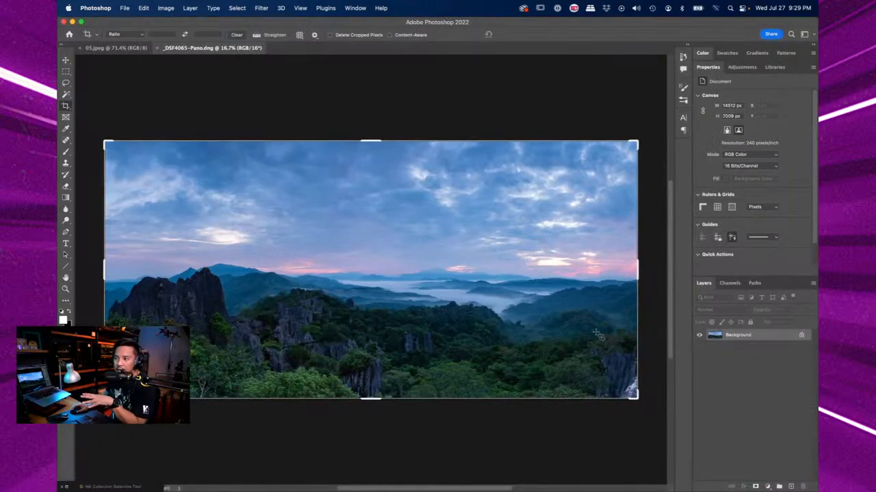
pyautogui.click(66, 60)
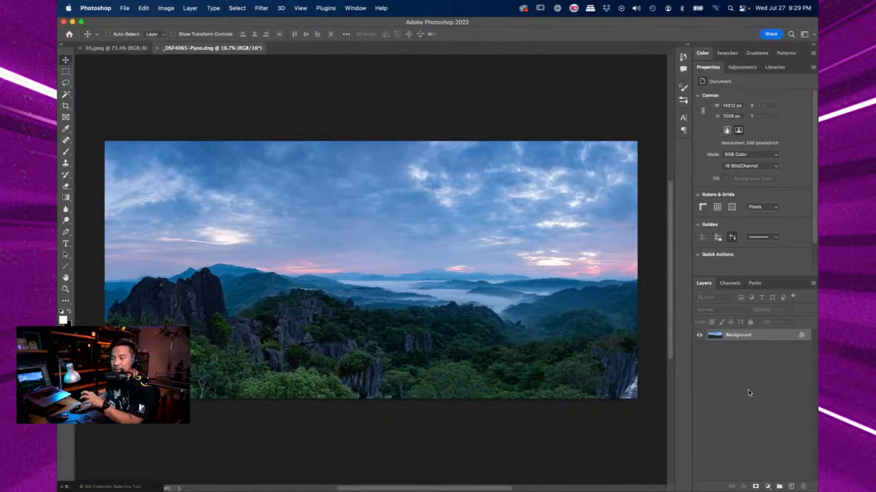
# Add a new layer and paint out the pale rock in the panorama's lower-right corner with an enlarged Spot Healing Brush
pyautogui.click(791, 486)
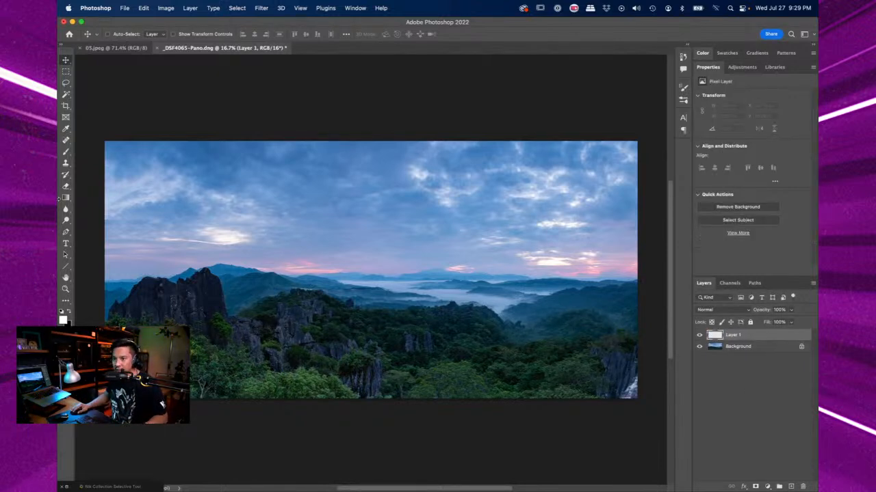
pyautogui.click(66, 141)
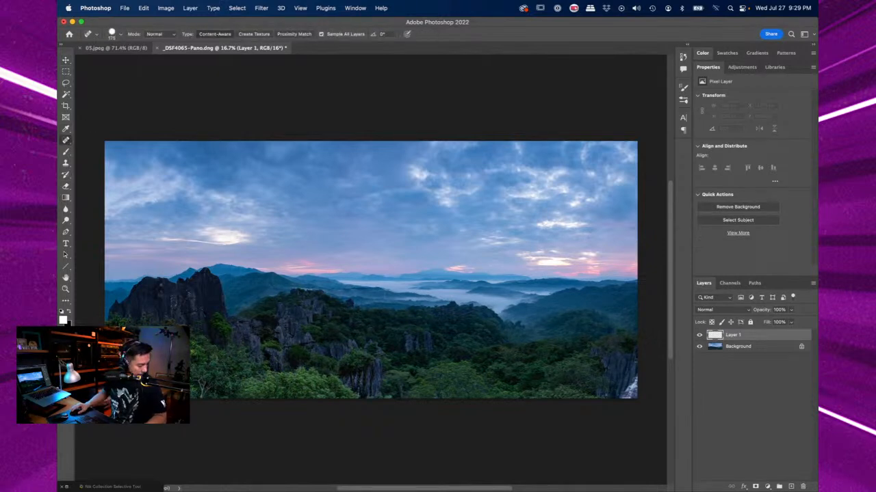
pyautogui.press(']')
pyautogui.press(']')
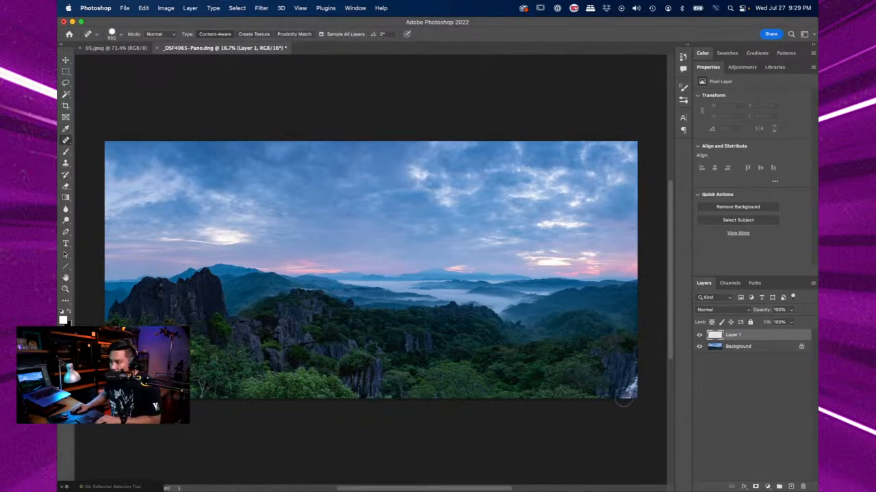
pyautogui.click(629, 392)
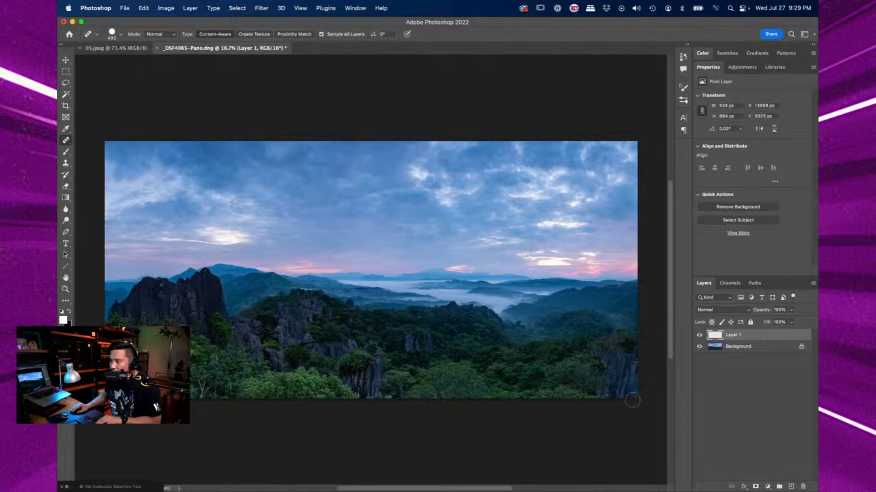
pyautogui.moveTo(635, 382); pyautogui.dragTo(634, 381)
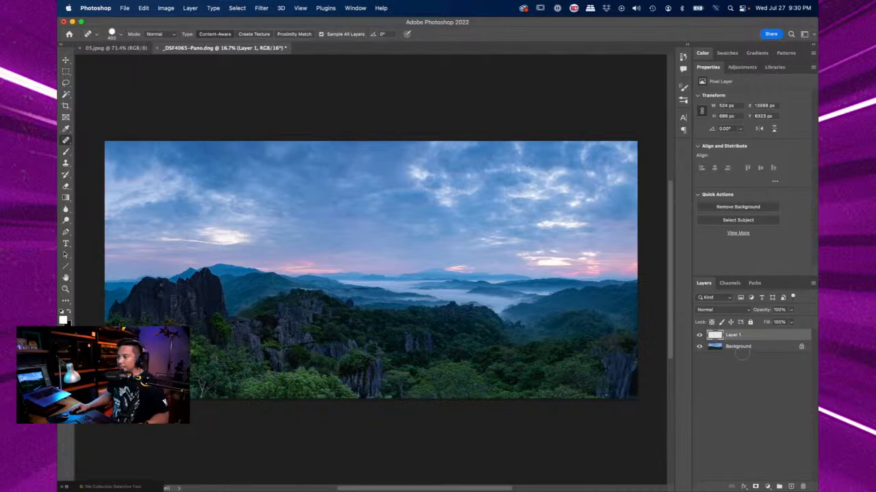
# Finish healing the cliff along the panorama's right edge and merge the healing layer down into the Background
pyautogui.press('super+plus')
pyautogui.press('super+plus')
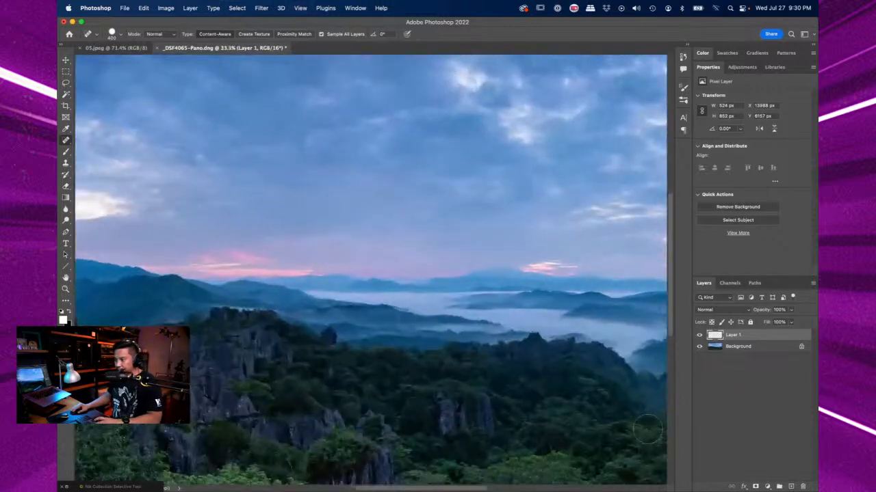
pyautogui.moveTo(571, 405); pyautogui.dragTo(308, 271)
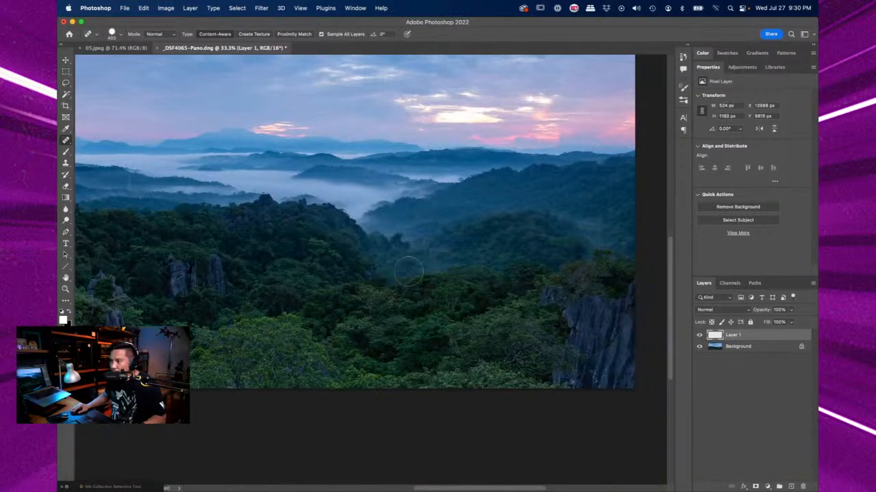
pyautogui.moveTo(321, 218); pyautogui.dragTo(594, 334)
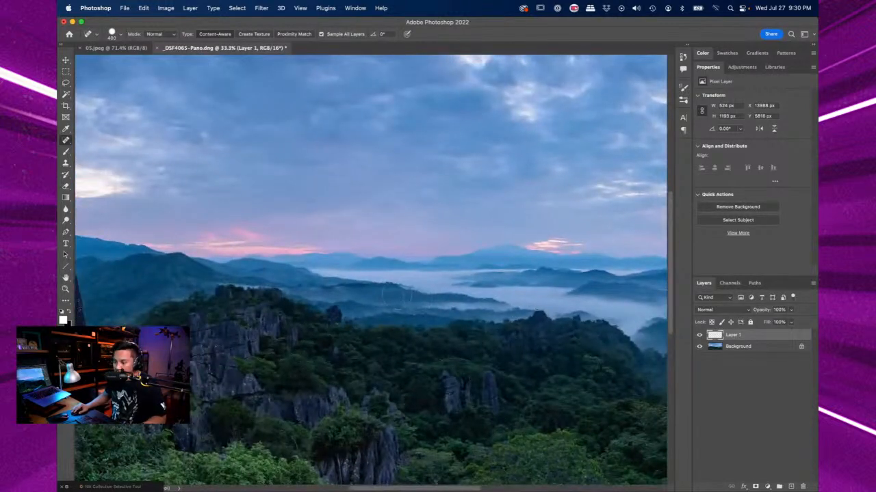
pyautogui.press('super+minus')
pyautogui.press('super+minus')
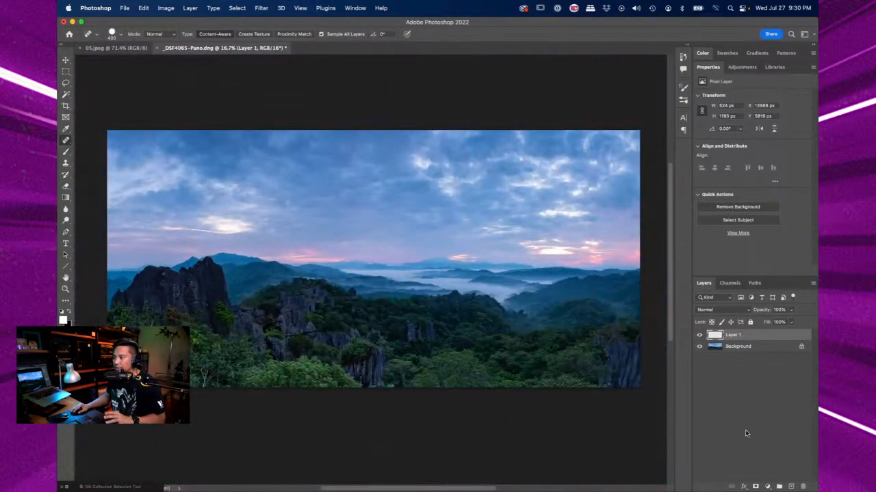
pyautogui.press('super+e')
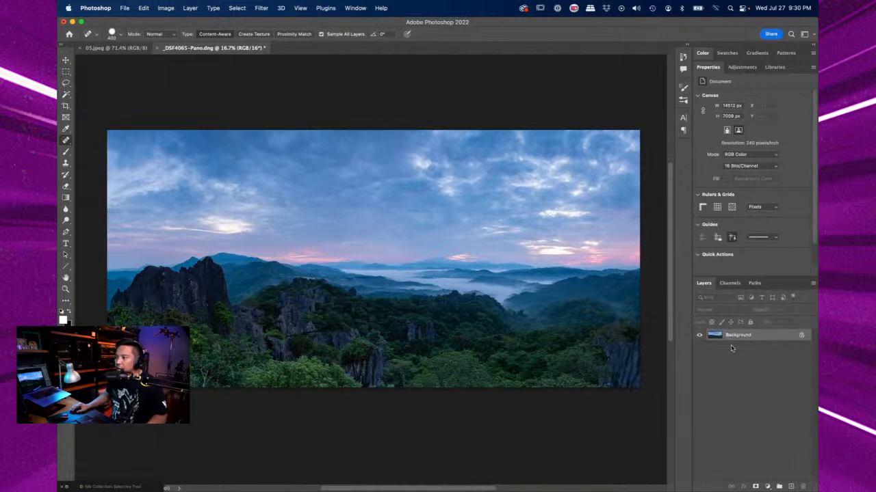
# Open the panorama in Color Efex Pro 5, postpone the update, and add Brilliance/Warmth with Perceptual Saturation at 10%
pyautogui.click(135, 488)
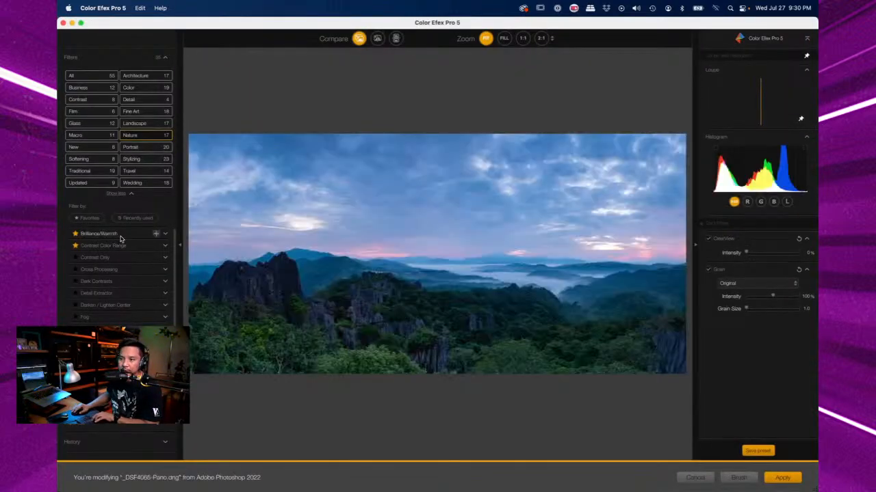
pyautogui.click(156, 233)
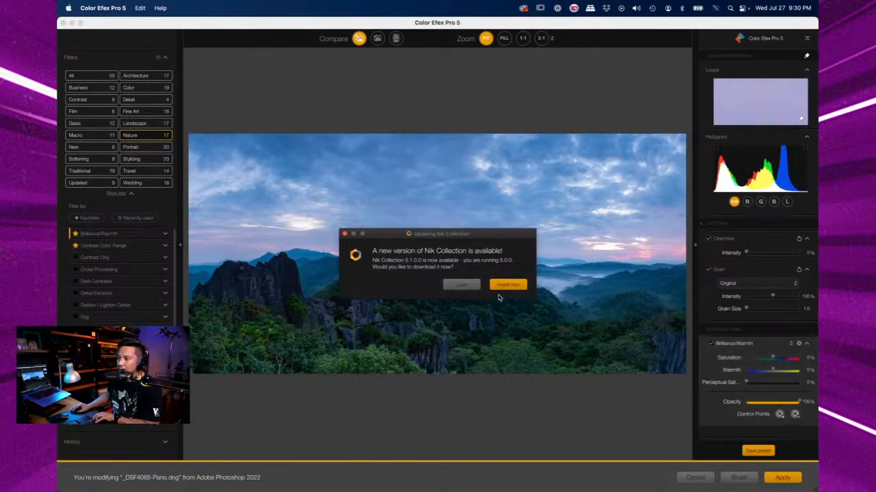
pyautogui.click(461, 285)
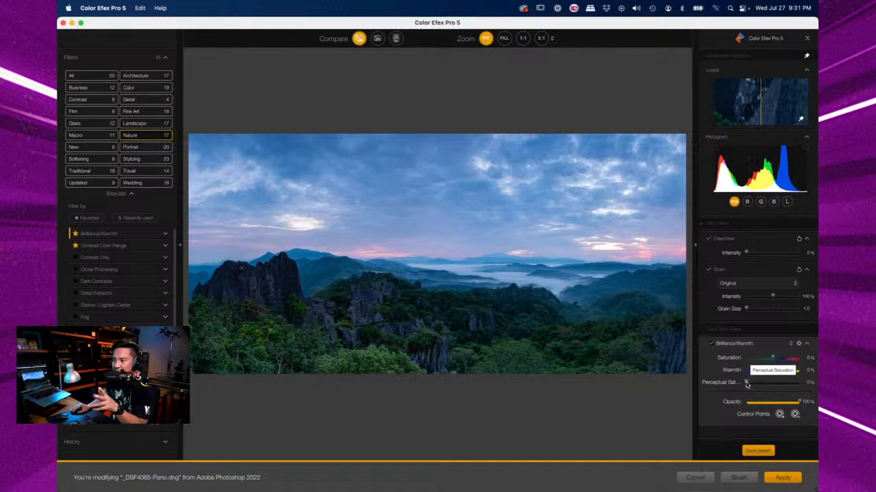
pyautogui.moveTo(746, 385)
pyautogui.mouseDown()
pyautogui.moveTo(760, 386)
pyautogui.moveTo(753, 387)
pyautogui.mouseUp()
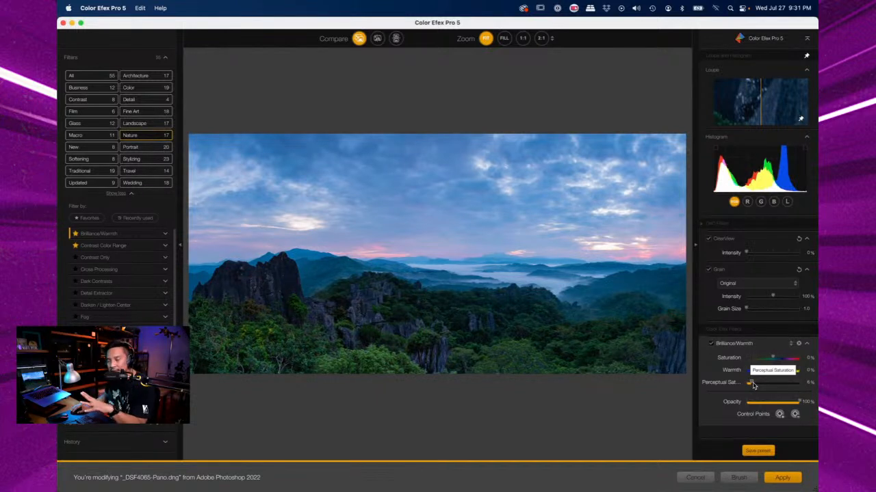
pyautogui.moveTo(753, 386); pyautogui.dragTo(755, 387)
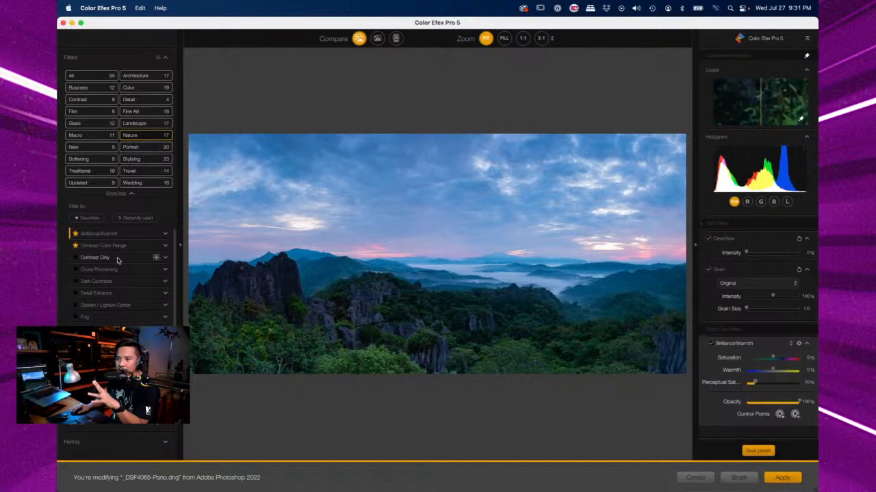
# Add the Contrast Color Range filter with Color Contrast 9%, Contrast 0% and Shadows 8%
pyautogui.click(157, 245)
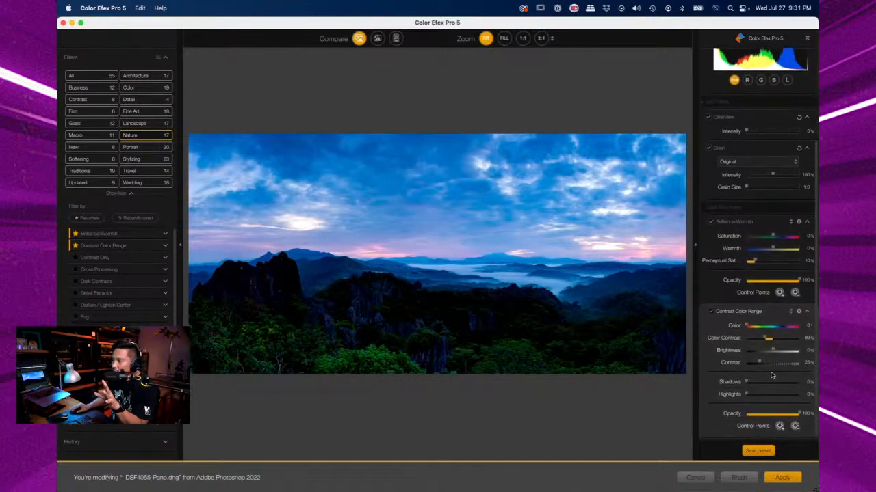
pyautogui.moveTo(760, 363); pyautogui.dragTo(747, 339)
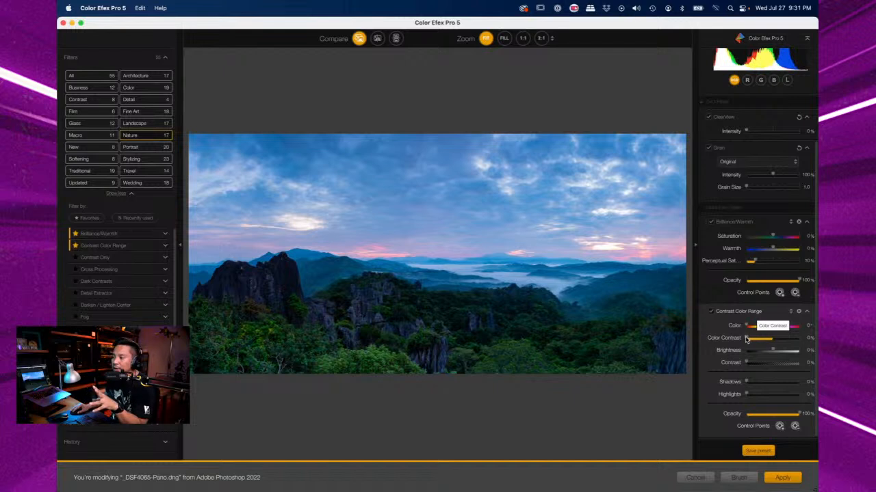
pyautogui.moveTo(747, 340); pyautogui.dragTo(751, 342)
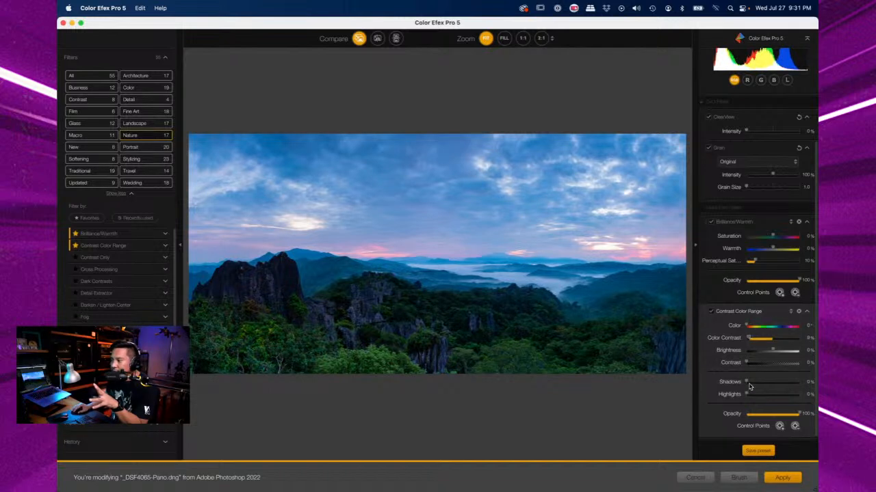
pyautogui.moveTo(747, 382); pyautogui.dragTo(751, 384)
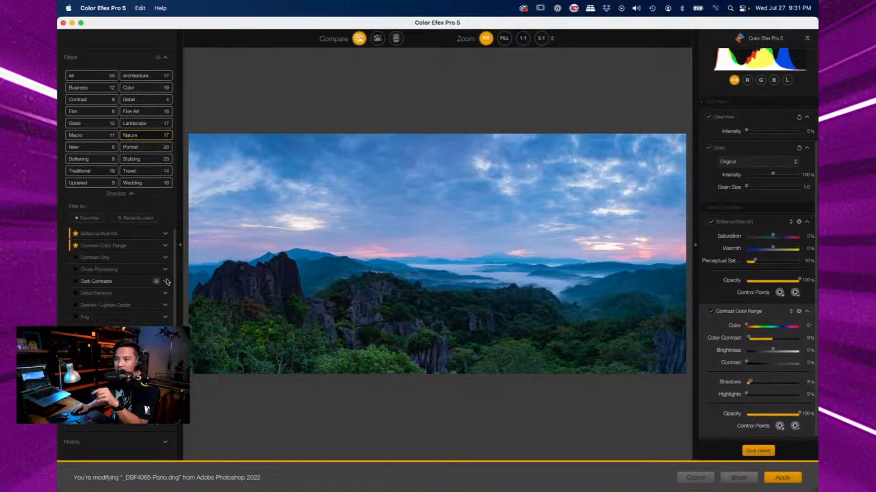
# Add the Polarization filter with Rotate at 125° and Strength at 36%
pyautogui.scroll(-3, 129, 288)
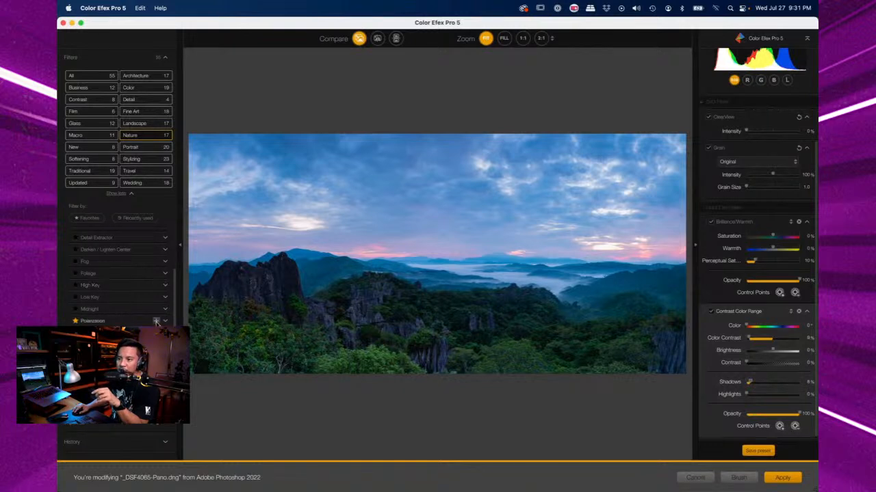
pyautogui.click(156, 321)
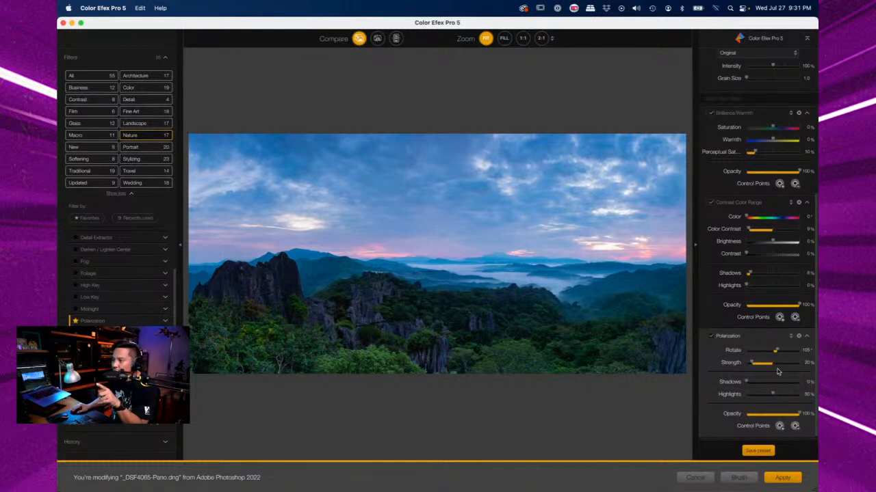
pyautogui.moveTo(778, 351); pyautogui.dragTo(758, 365)
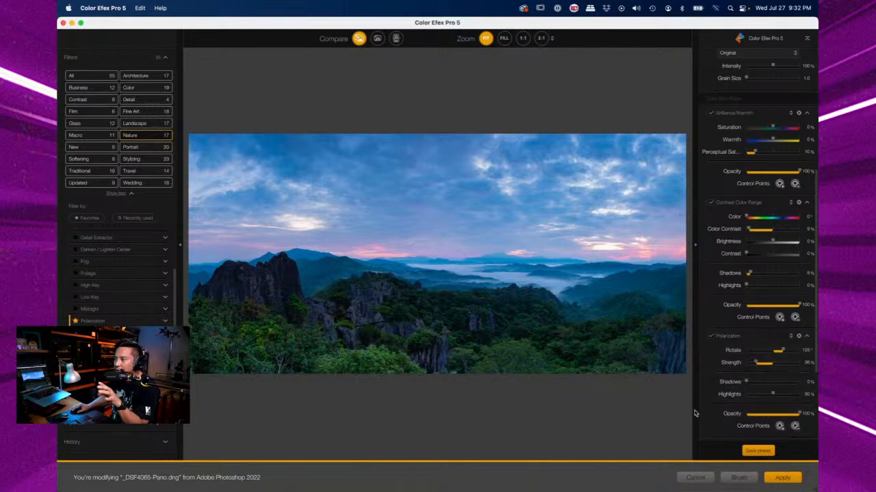
# Add the Pro Contrast filter with Dynamic Contrast at 7%, review the filter stack and apply it to the panorama
pyautogui.scroll(-5, 717, 411)
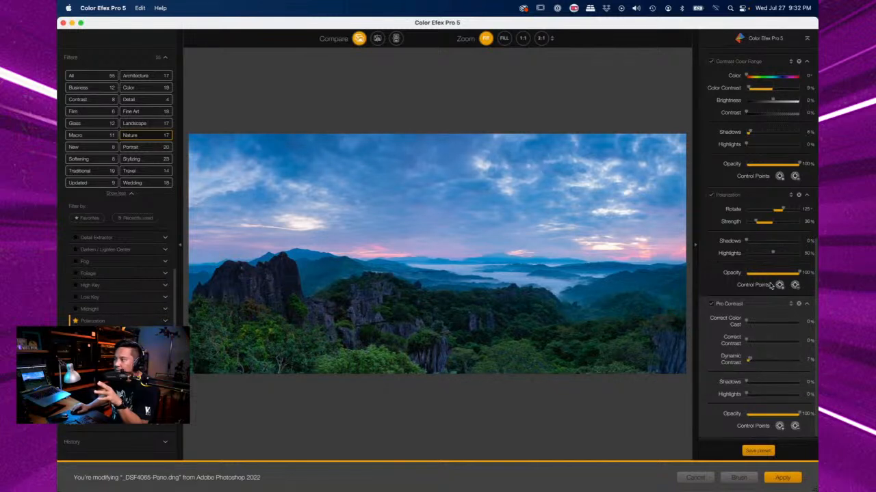
pyautogui.scroll(10, 753, 238)
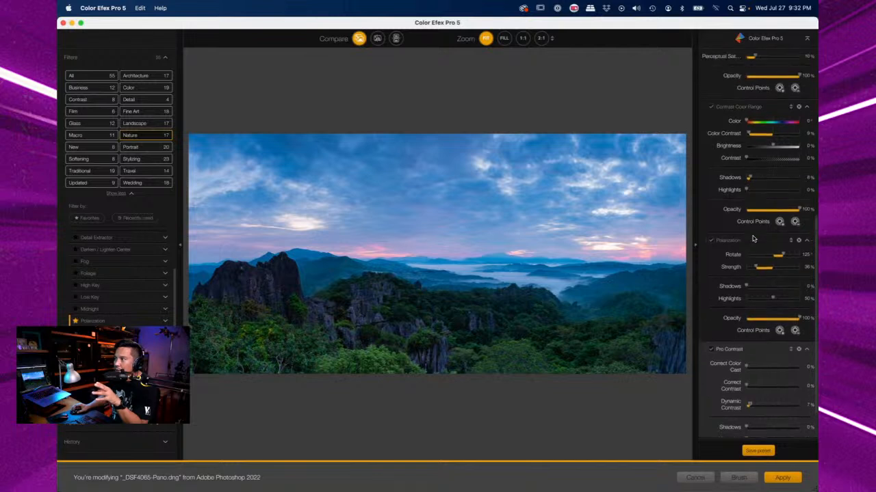
pyautogui.scroll(3, 752, 238)
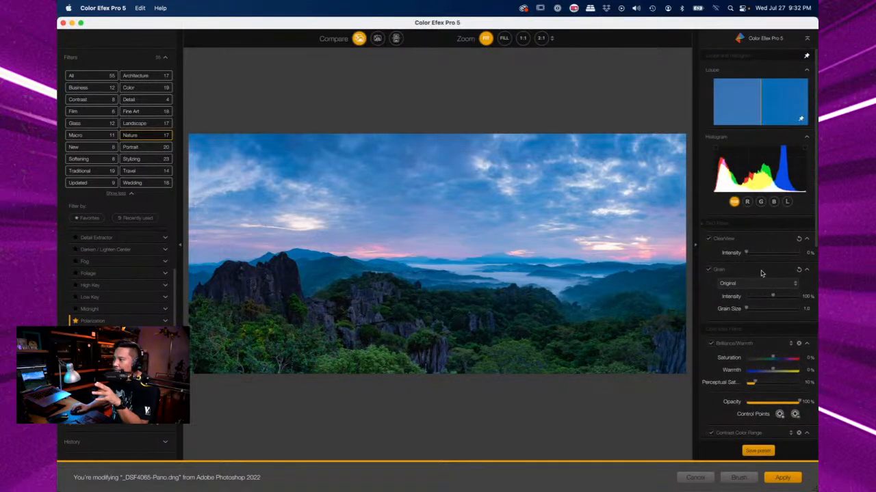
pyautogui.scroll(-10, 767, 330)
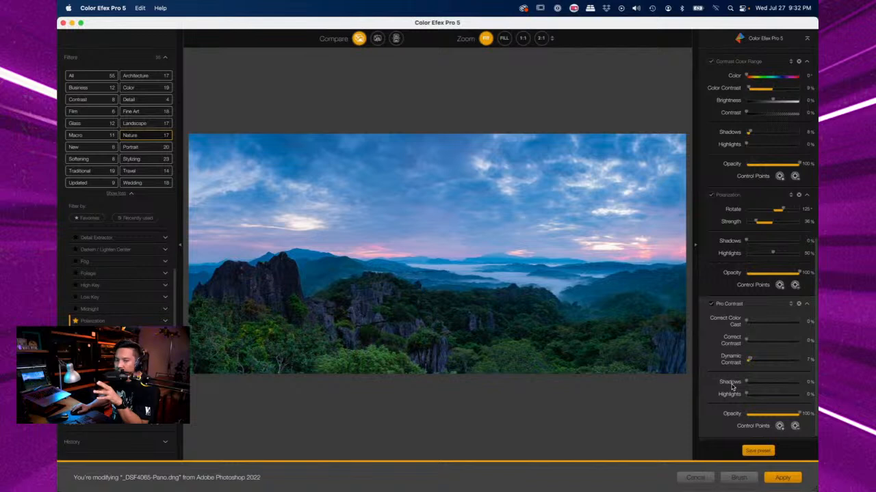
pyautogui.click(787, 481)
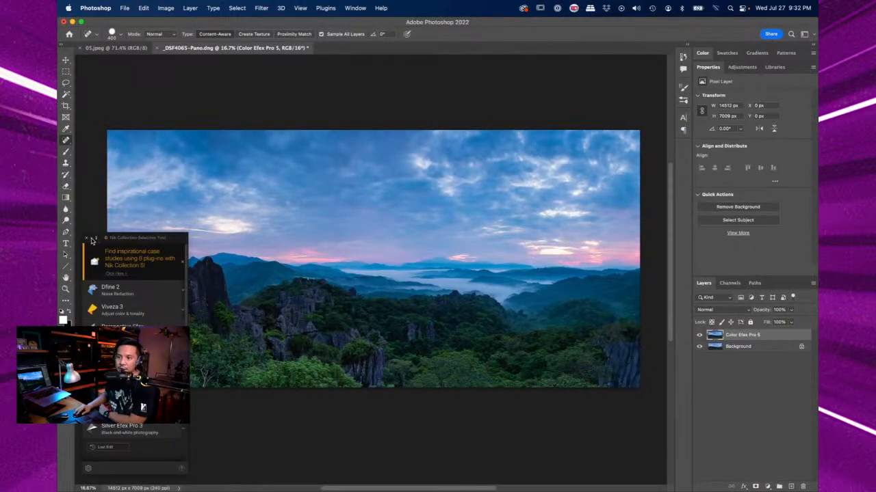
# Collapse the Nik Collection palette and compare the panorama with and without the Color Efex Pro 5 layer
pyautogui.click(91, 238)
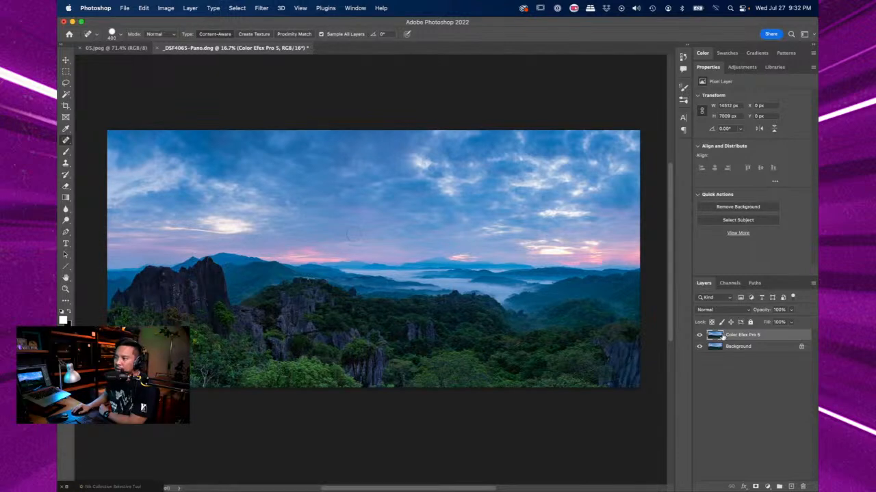
pyautogui.click(699, 335)
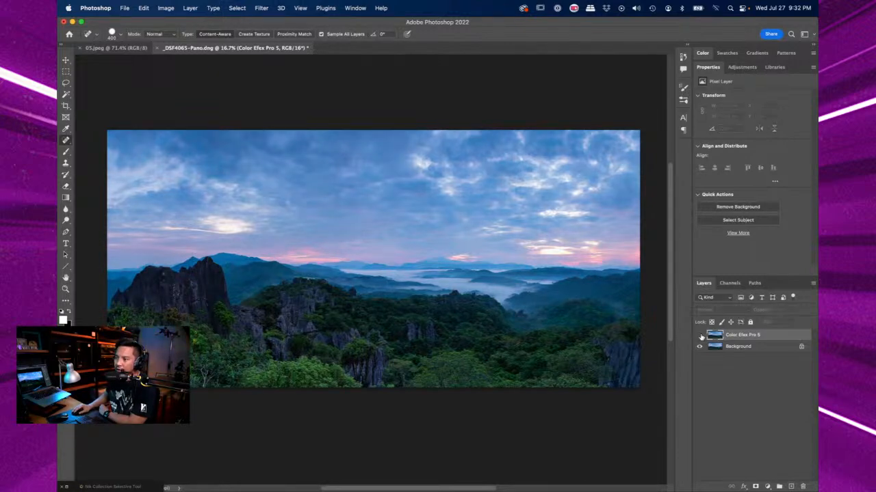
pyautogui.click(700, 335)
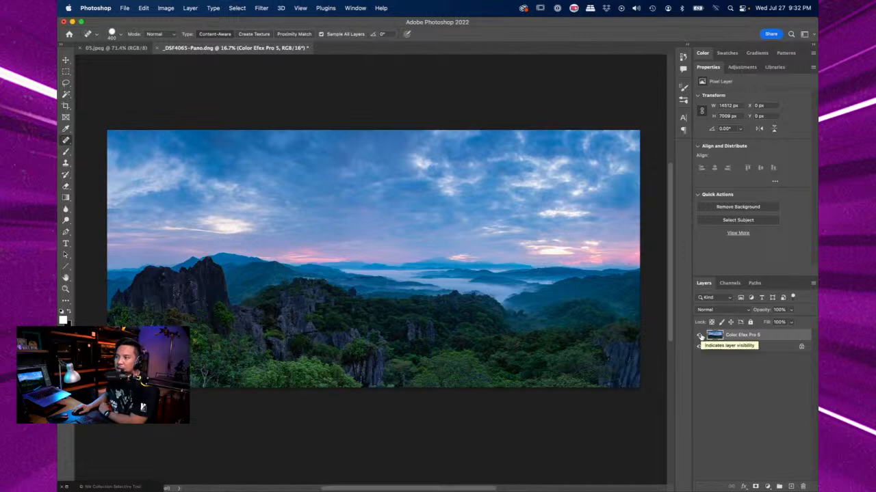
pyautogui.click(699, 335)
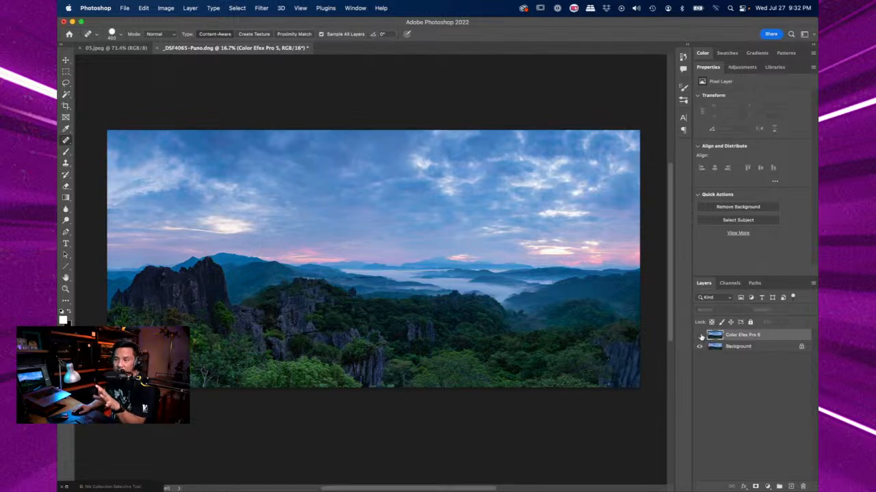
pyautogui.click(700, 335)
pyautogui.click(700, 336)
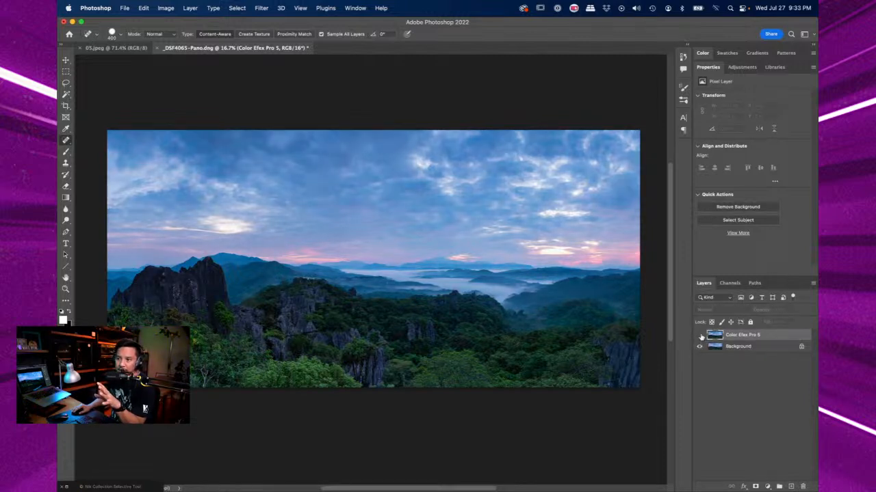
pyautogui.click(700, 335)
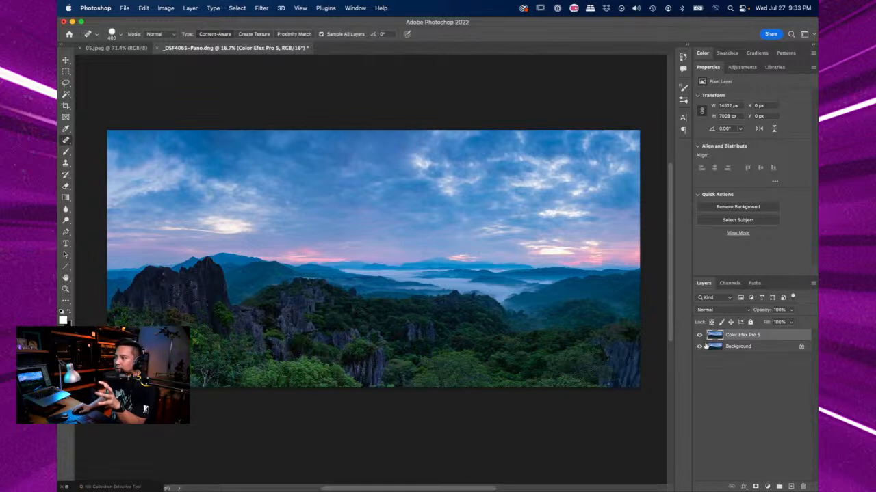
# Duplicate the Color Efex Pro 5 layer and apply a High Pass filter to the copy with a 3.3-pixel radius
pyautogui.moveTo(750, 335); pyautogui.dragTo(791, 486)
pyautogui.click(263, 6)
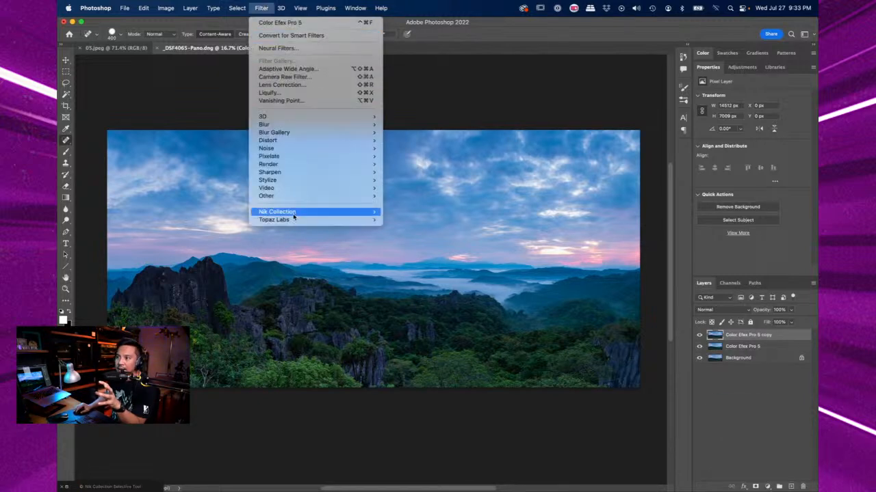
pyautogui.moveTo(302, 197)
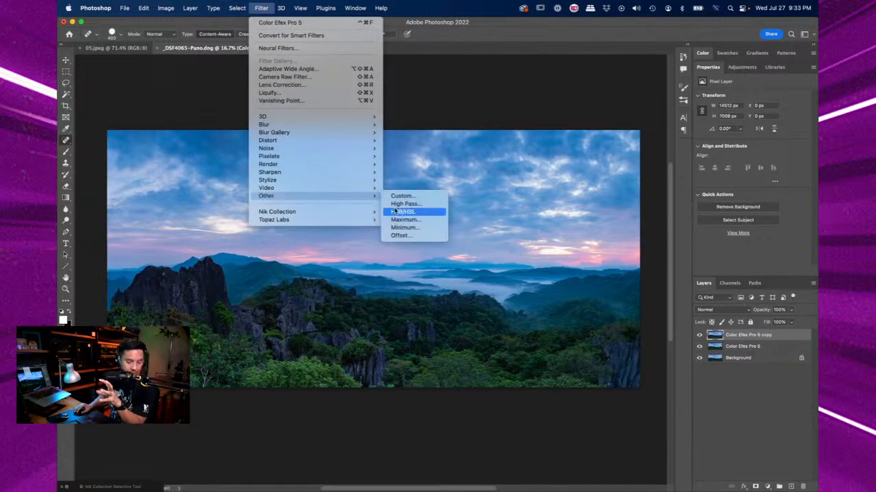
pyautogui.click(423, 205)
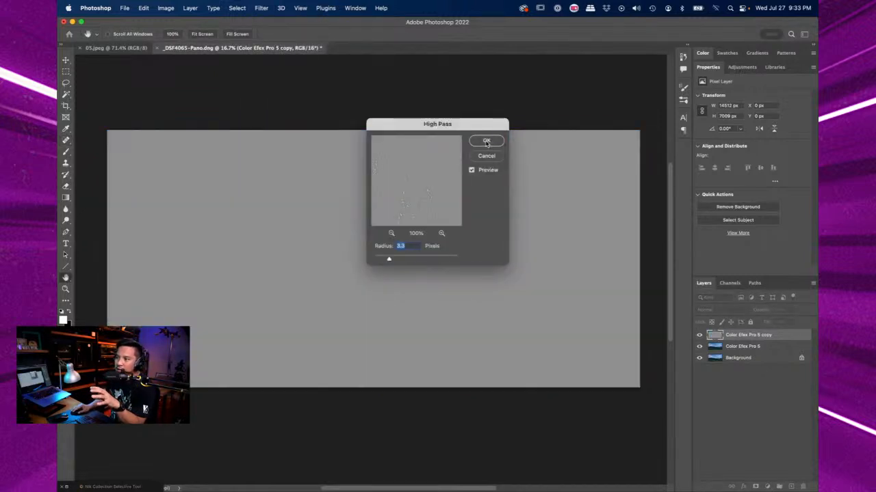
pyautogui.click(486, 142)
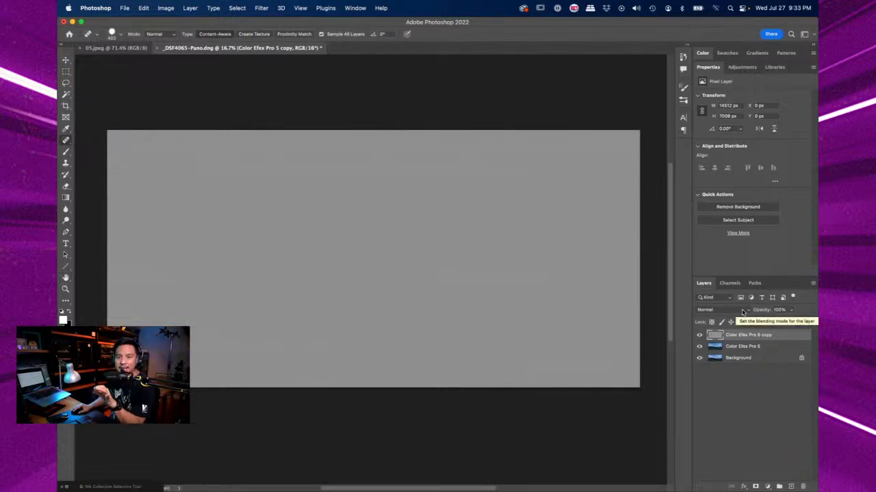
# Try the Overlay and Hard Light blending modes on the high-pass layer
pyautogui.click(742, 312)
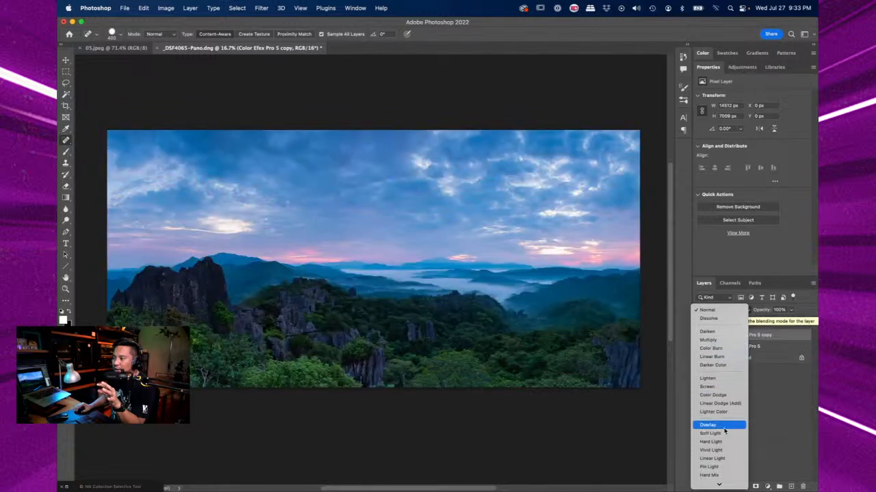
pyautogui.click(724, 426)
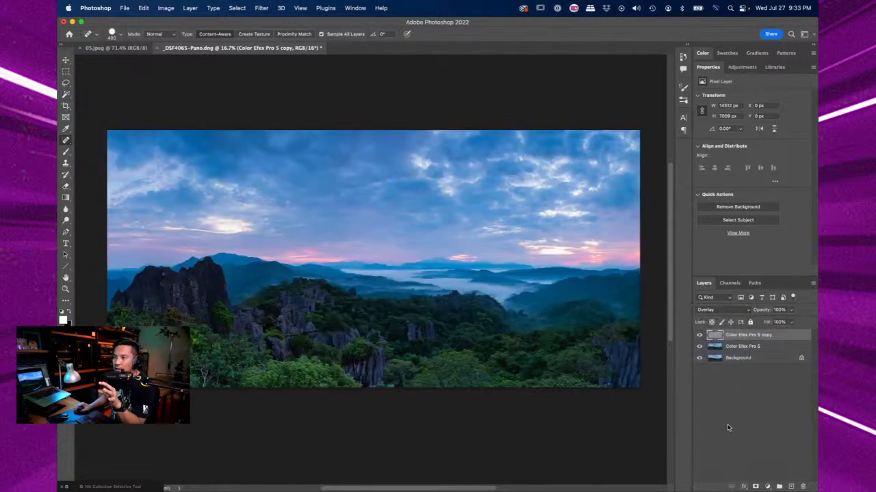
pyautogui.click(725, 309)
pyautogui.click(766, 394)
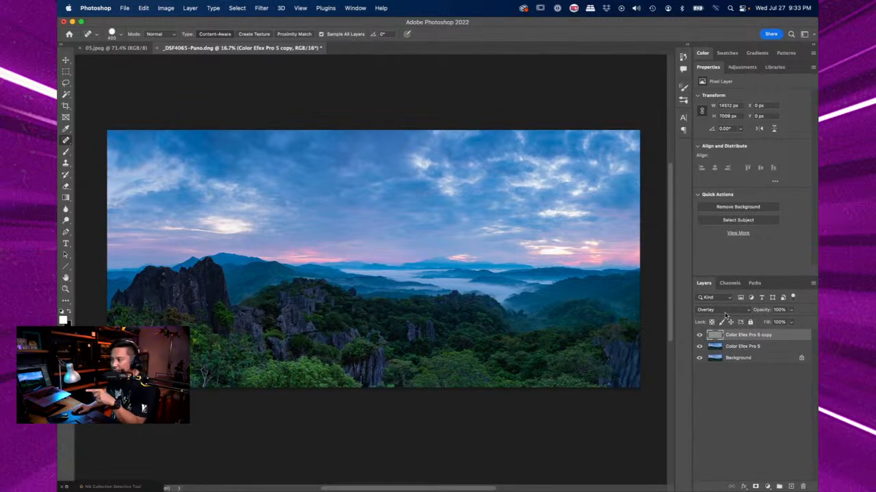
pyautogui.click(725, 309)
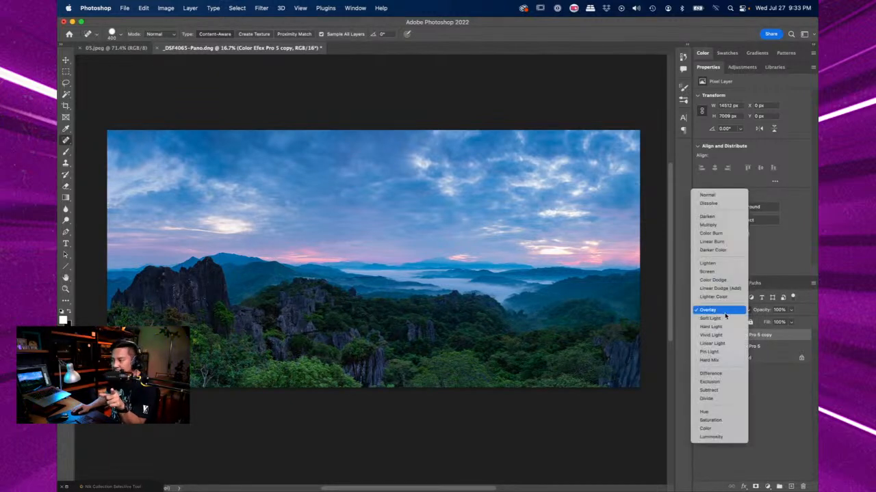
pyautogui.click(719, 326)
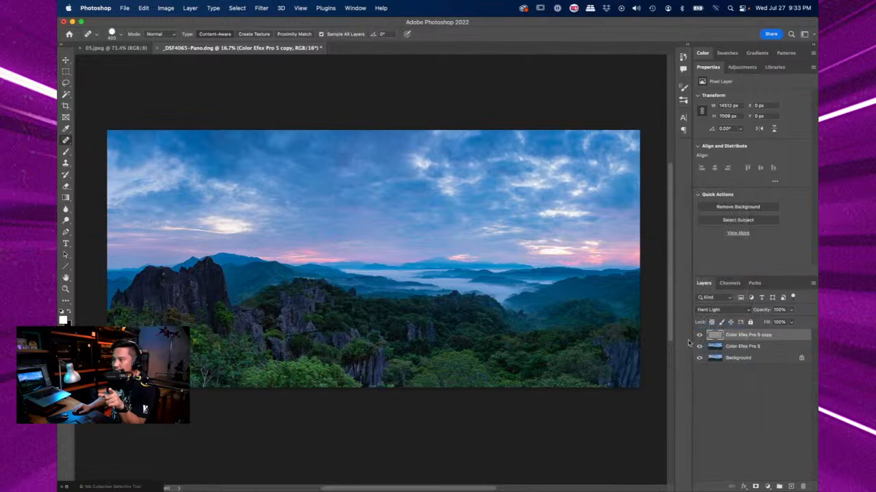
# Inspect the rock formations at 100% and compare the panorama with and without the high-pass layer
pyautogui.press('super+plus')
pyautogui.press('super+plus')
pyautogui.press('super+plus')
pyautogui.press('super+plus')
pyautogui.press('super+plus')
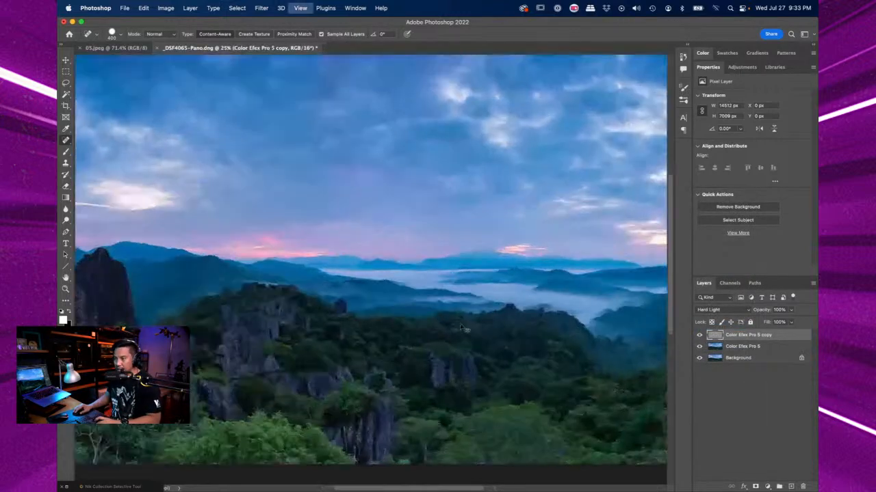
pyautogui.scroll(-10, 446, 392)
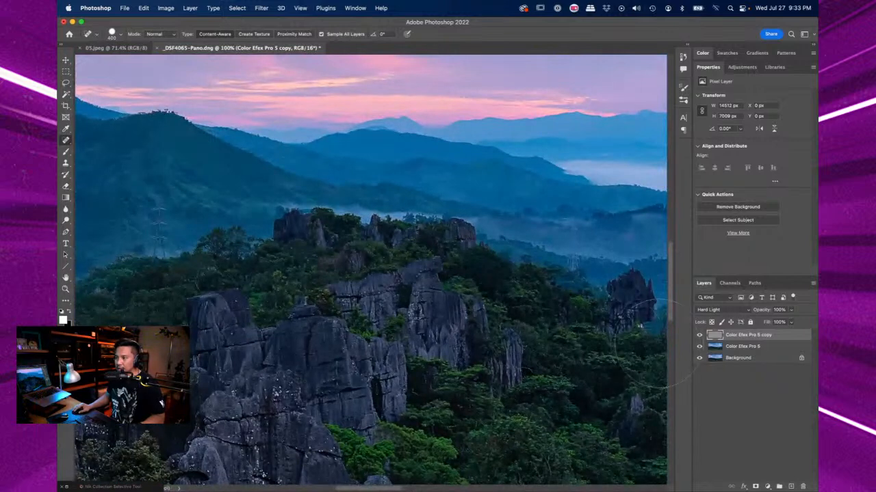
pyautogui.click(699, 335)
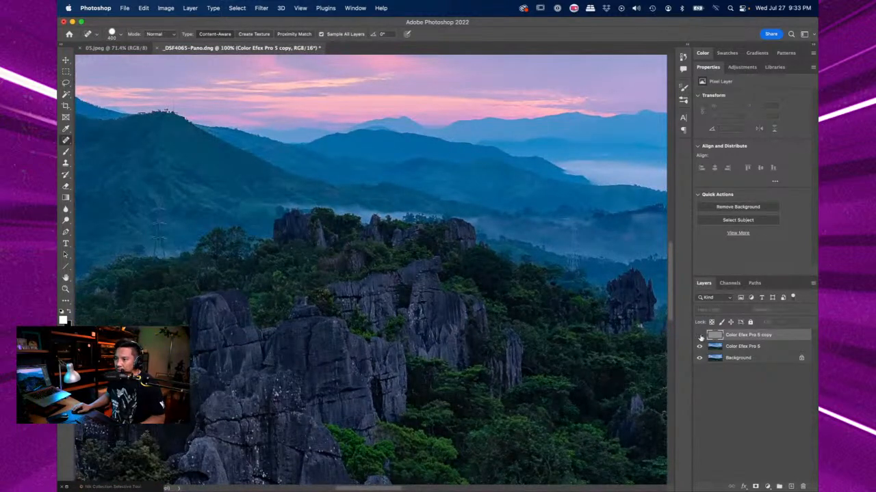
pyautogui.click(699, 335)
pyautogui.click(699, 335)
pyautogui.click(699, 335)
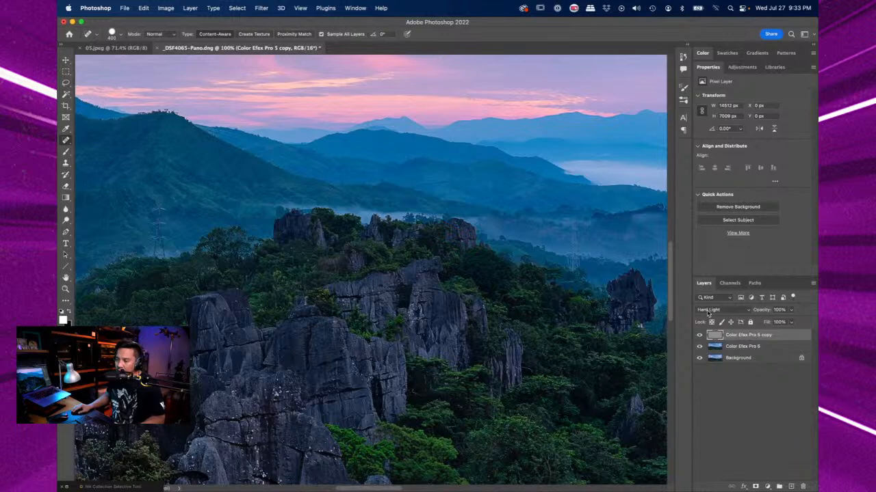
# Set the high-pass layer's blending mode to Soft Light and check the effect on the whole panorama
pyautogui.click(708, 314)
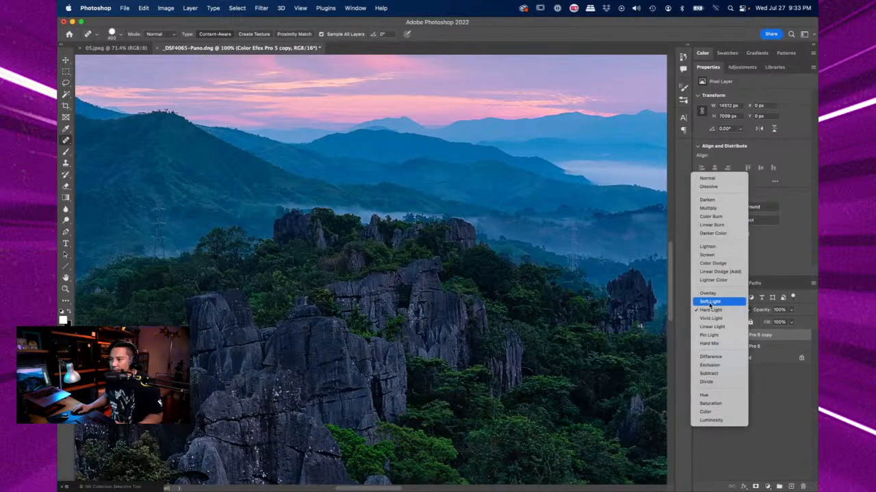
pyautogui.click(710, 301)
pyautogui.press('super+minus')
pyautogui.press('super+minus')
pyautogui.press('super+minus')
pyautogui.press('super+minus')
pyautogui.press('super+minus')
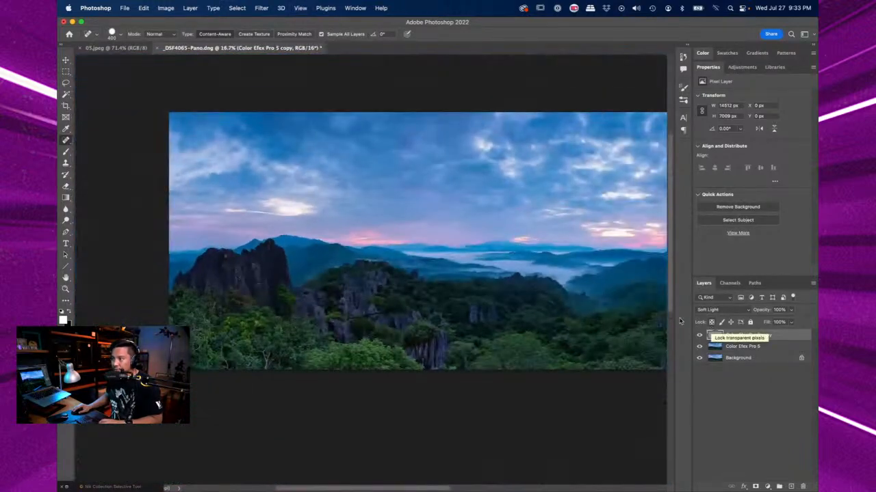
pyautogui.moveTo(579, 288); pyautogui.dragTo(548, 299)
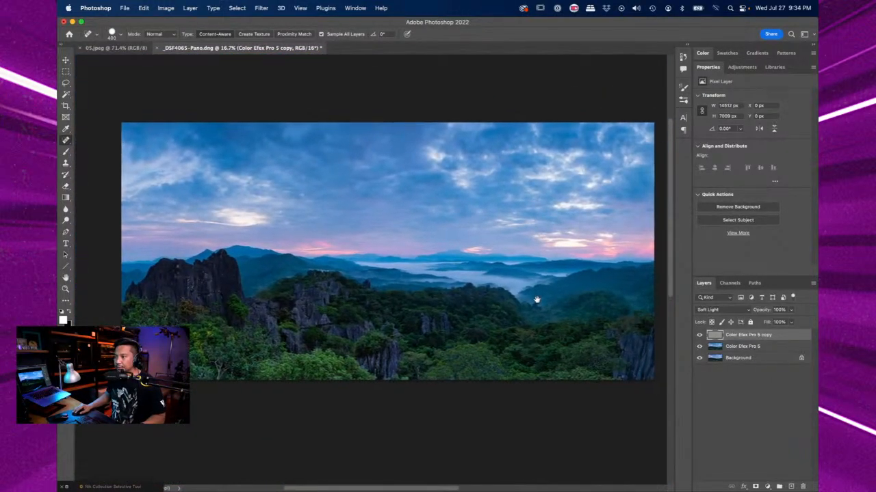
# Merge the high-pass, Color Efex Pro 5 and Background layers into one and save the panorama
pyautogui.click(761, 361)
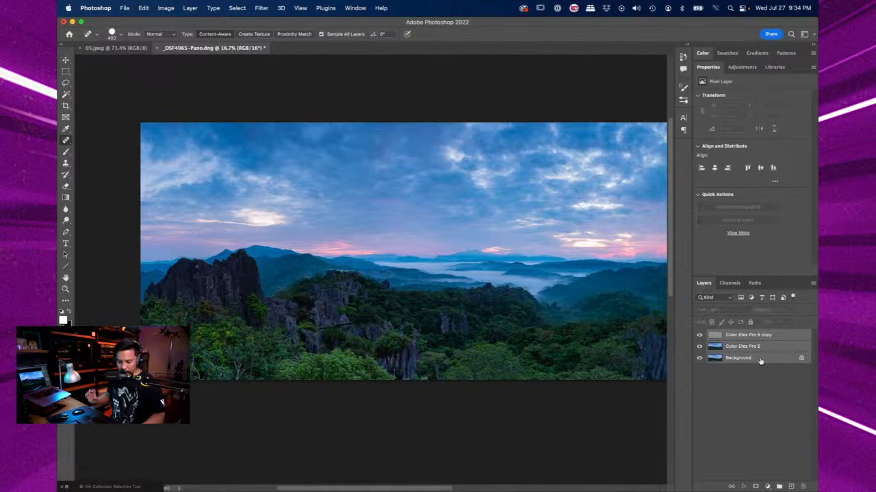
pyautogui.press('super+e')
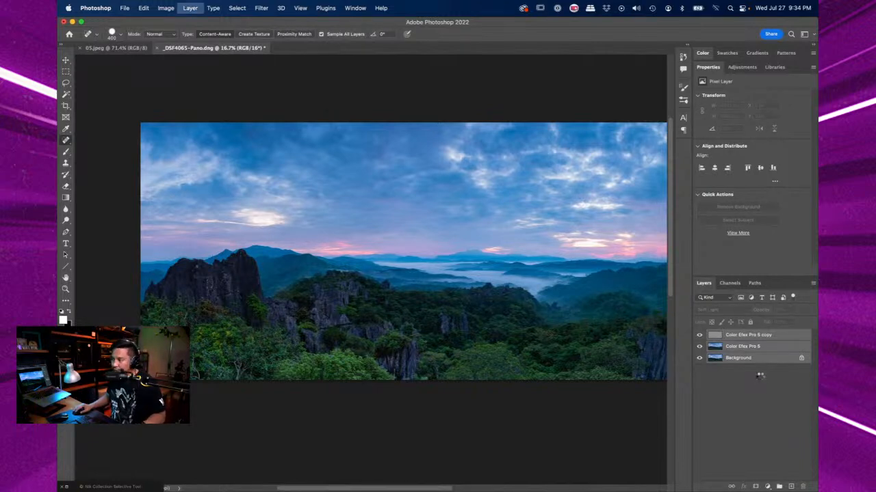
pyautogui.press('super+s')
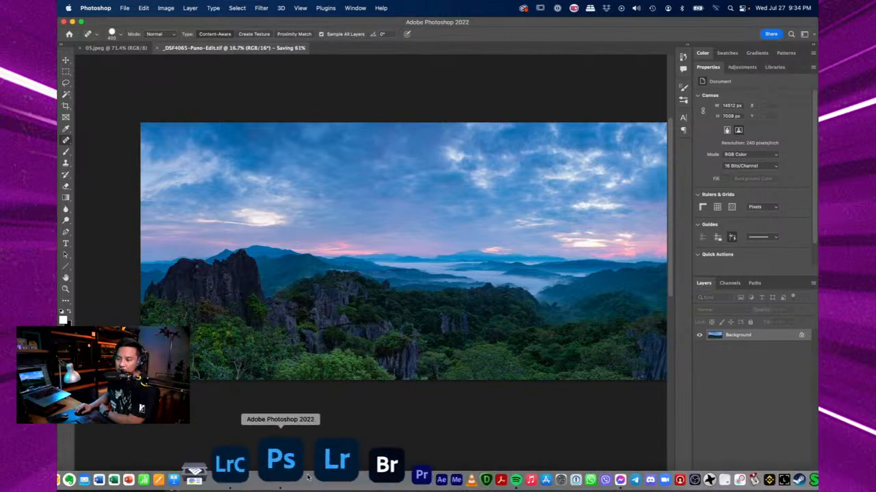
# Switch to Lightroom Classic and compare the edited panorama TIFF with the panorama DNG
pyautogui.click(286, 471)
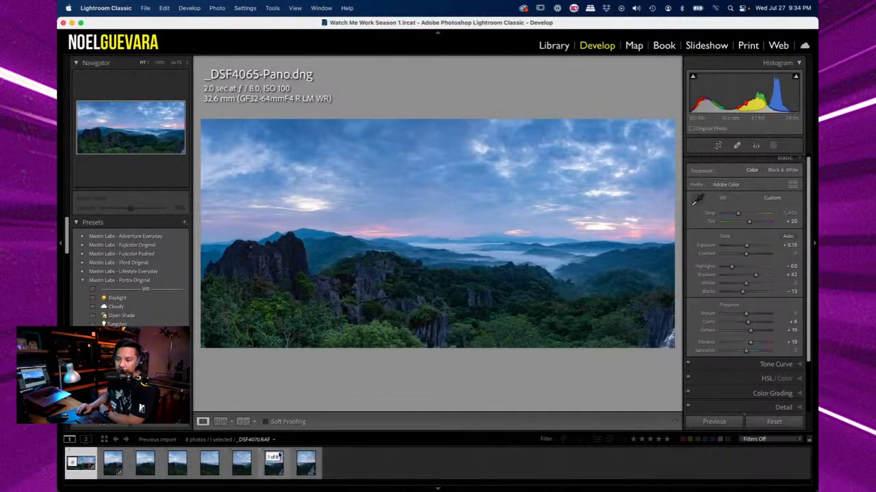
pyautogui.click(242, 465)
pyautogui.click(83, 460)
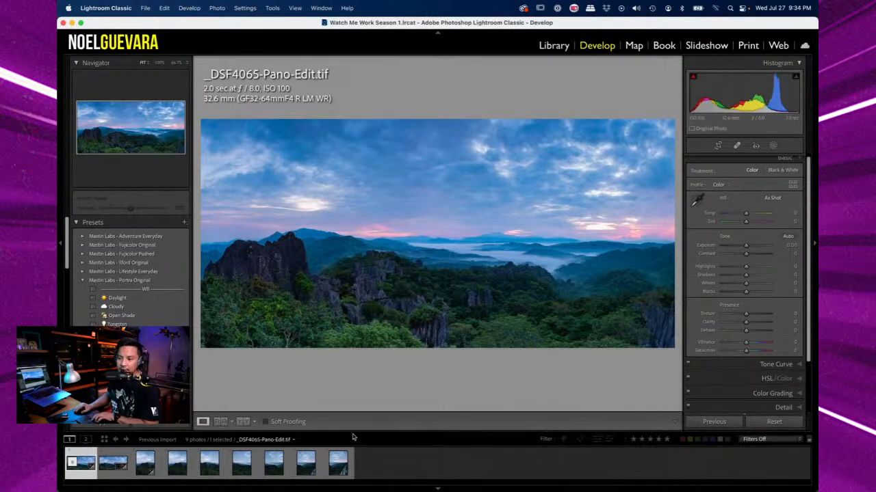
pyautogui.press('Right')
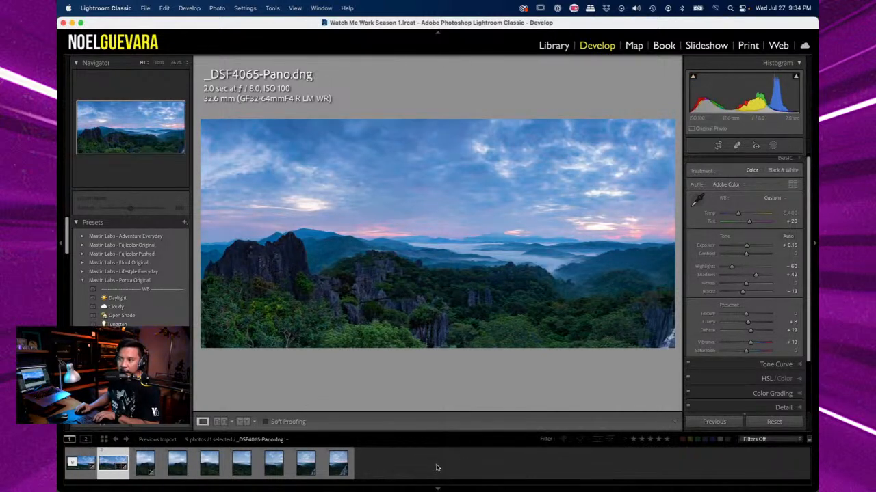
pyautogui.press('Left')
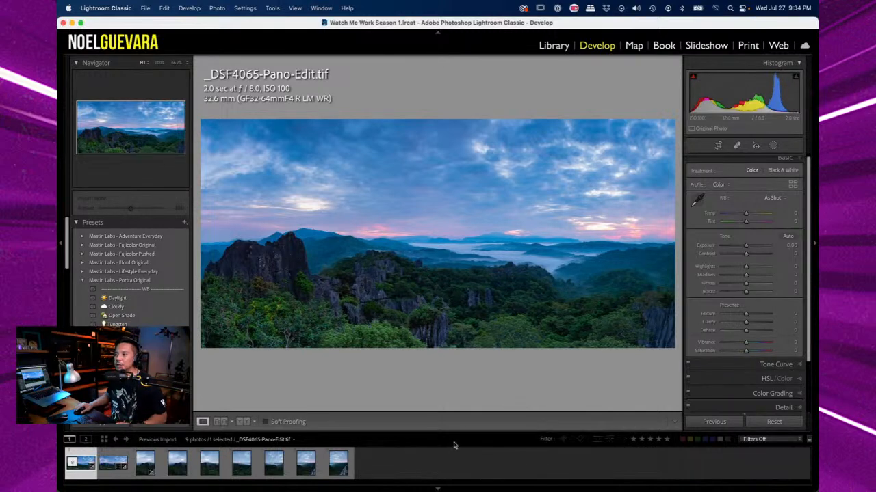
# Preview the edited panorama TIFF full screen and set its Shadows to +16
pyautogui.press('f')
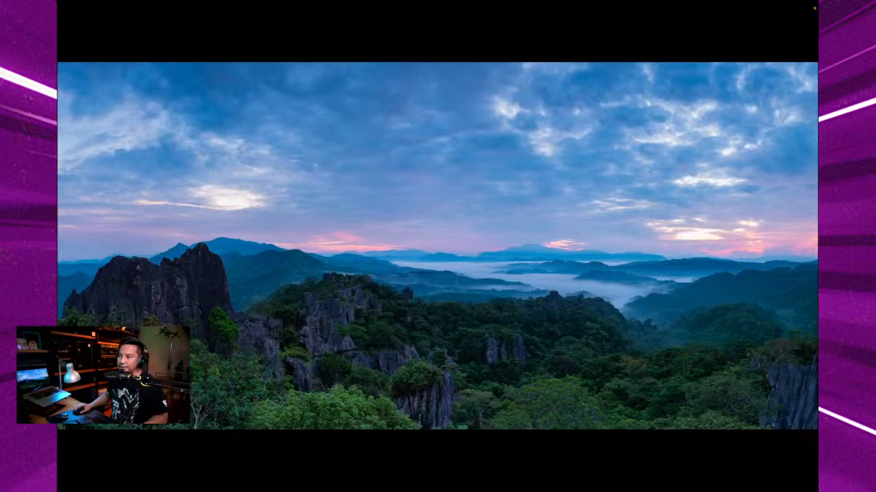
pyautogui.press('f')
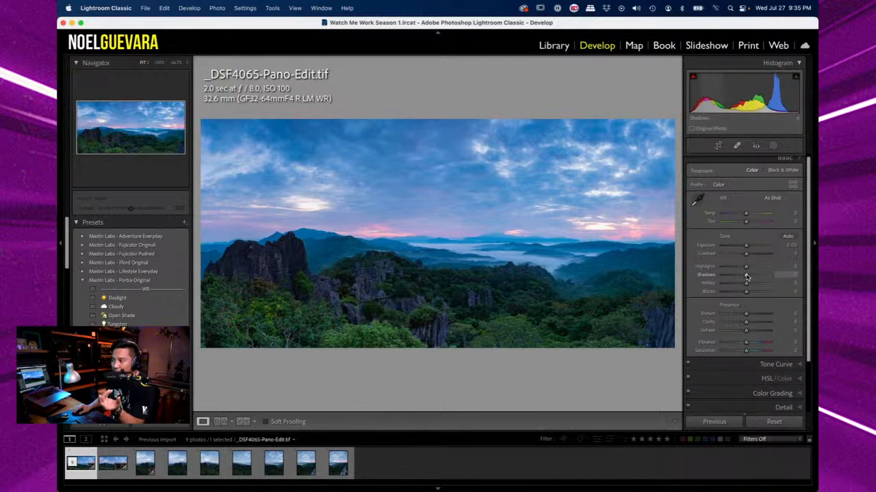
pyautogui.moveTo(746, 277); pyautogui.dragTo(750, 278)
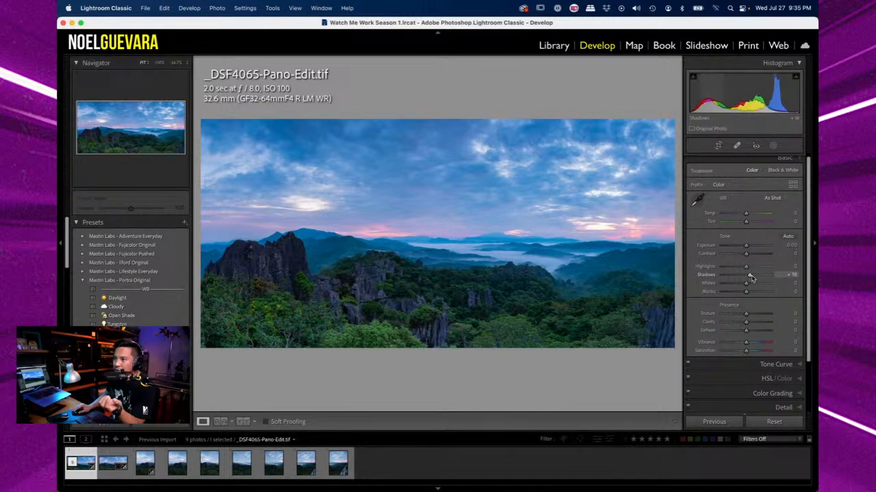
# Start exporting the edited panorama with the 2022 FB/IG Export preset and review its file format, sizing and metadata settings
pyautogui.click(143, 8)
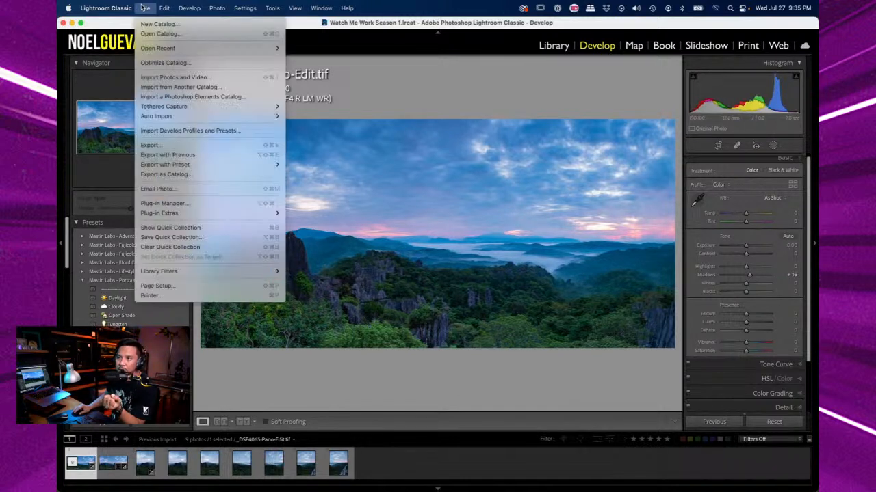
pyautogui.click(192, 145)
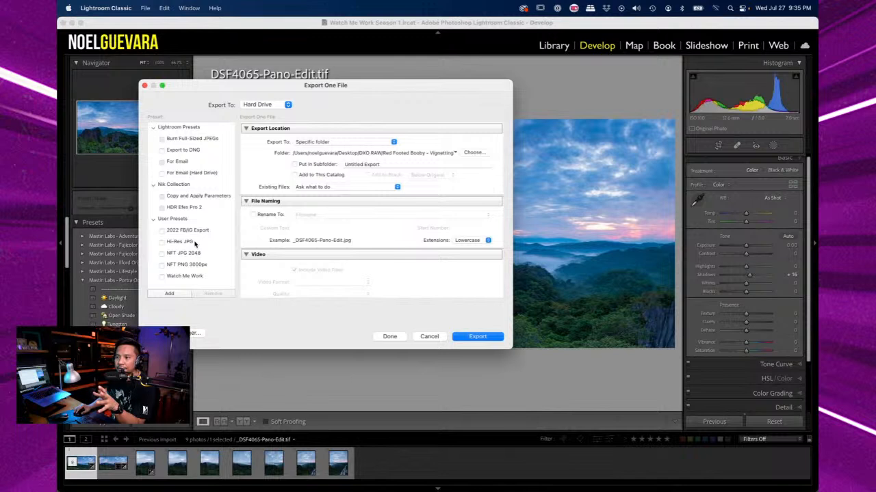
pyautogui.scroll(-1, 196, 245)
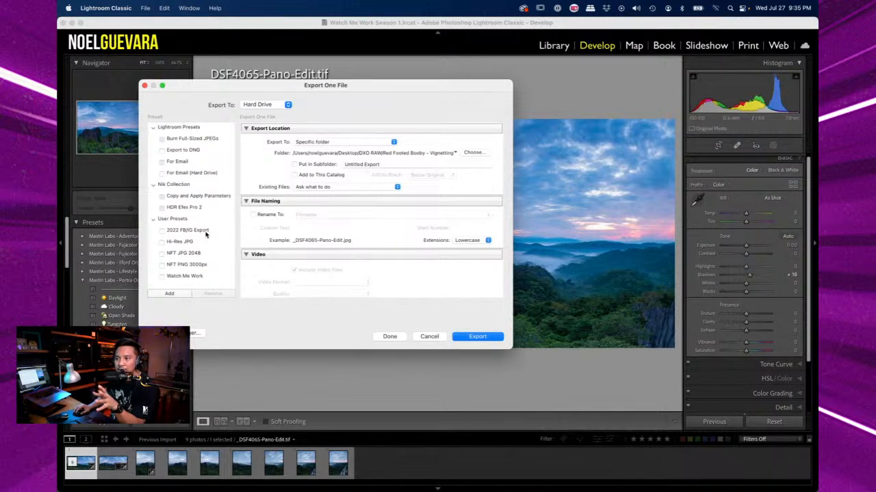
pyautogui.click(207, 230)
pyautogui.scroll(-5, 338, 225)
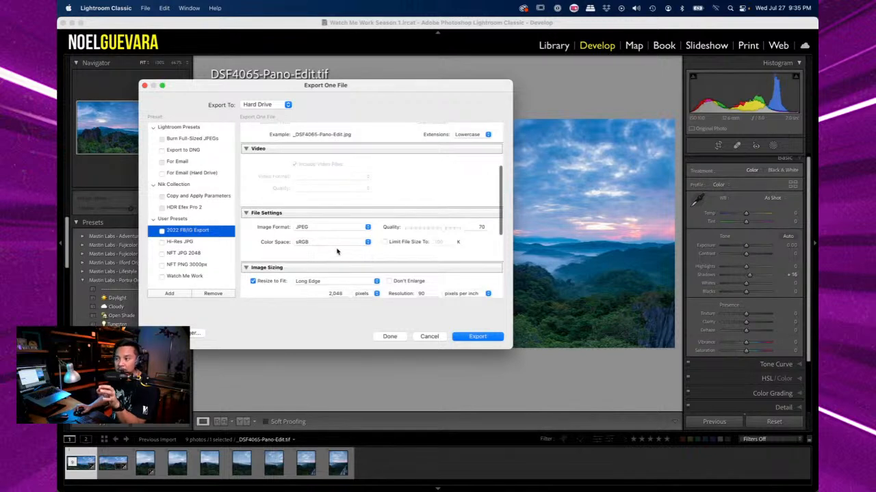
pyautogui.scroll(-3, 487, 236)
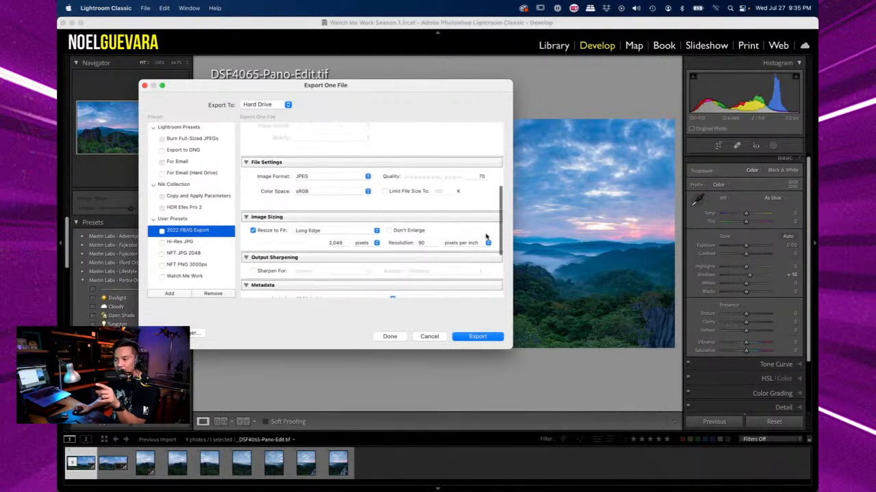
pyautogui.scroll(-4, 486, 236)
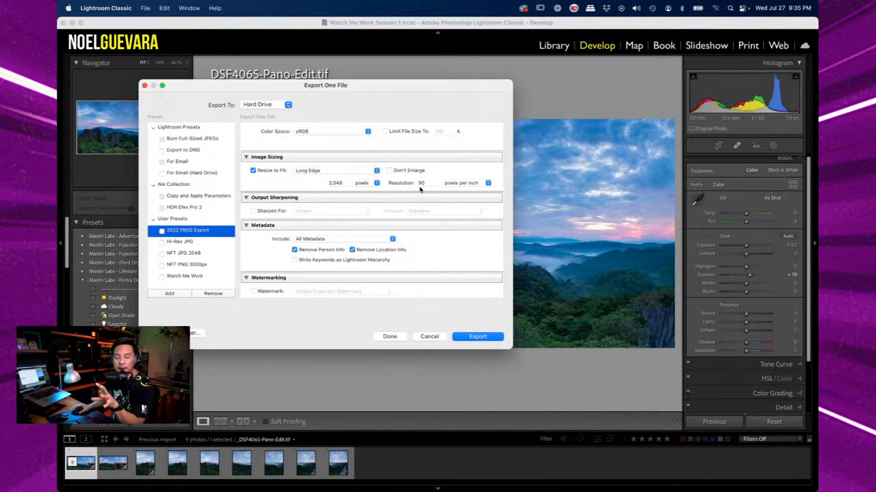
pyautogui.scroll(5, 422, 192)
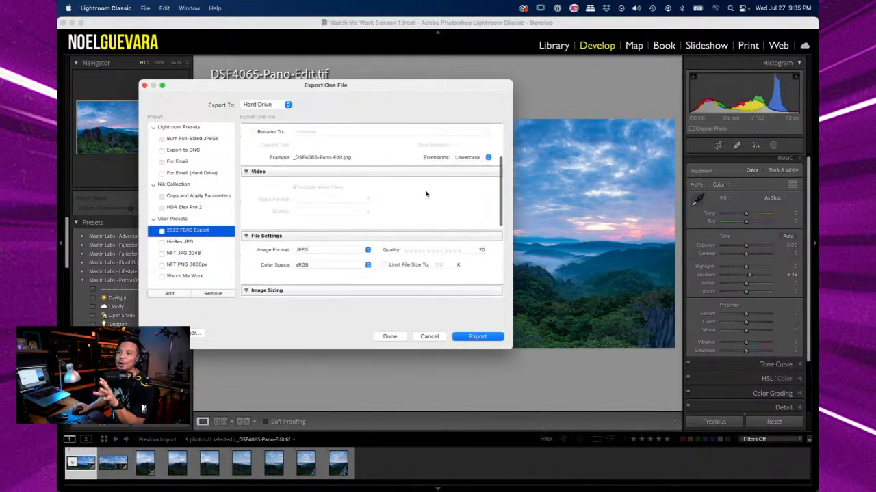
pyautogui.scroll(3, 426, 195)
# Choose the Discussion Files folder under YouTube Assets > Watch Me Work > Episode Files > 02 as destination and export the panorama
pyautogui.click(470, 154)
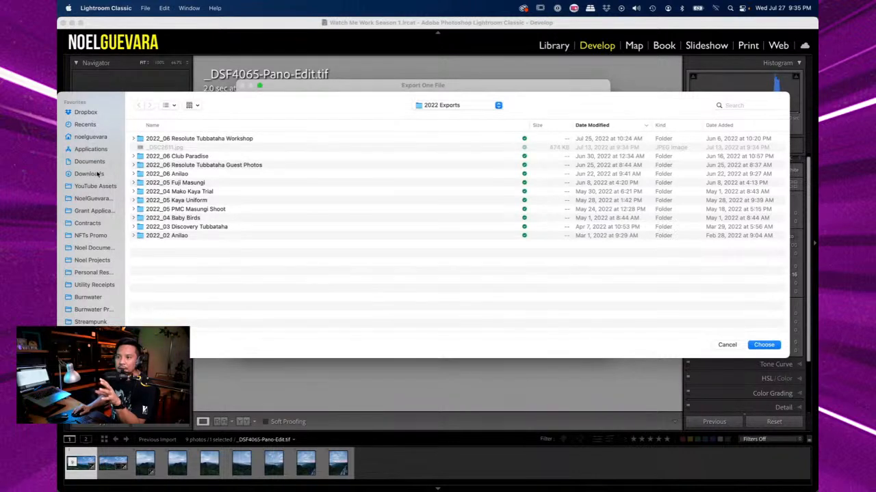
pyautogui.click(100, 185)
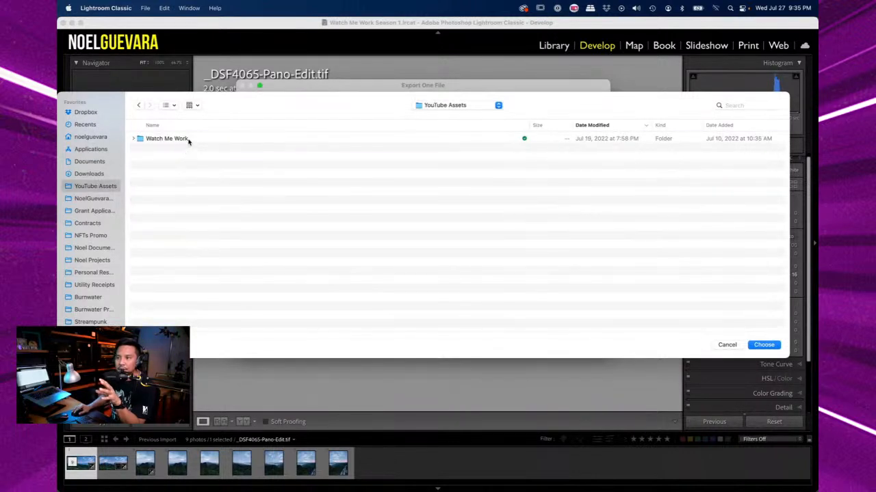
pyautogui.doubleClick(167, 139)
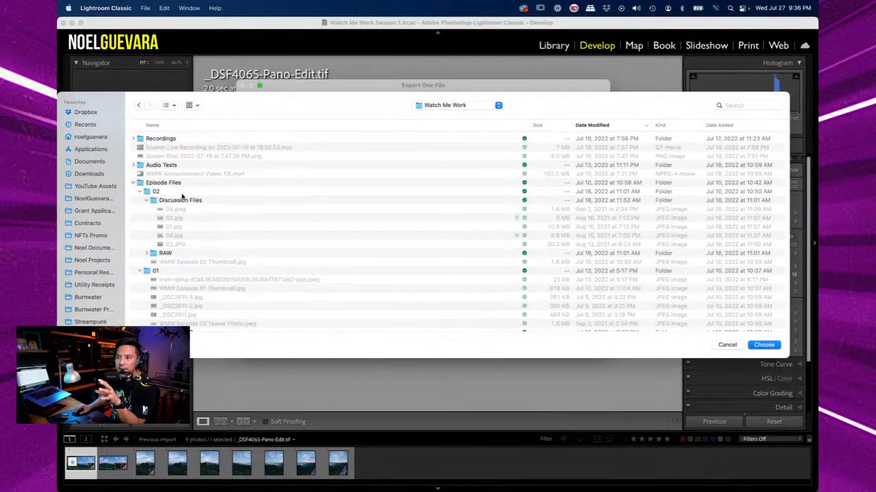
pyautogui.doubleClick(181, 200)
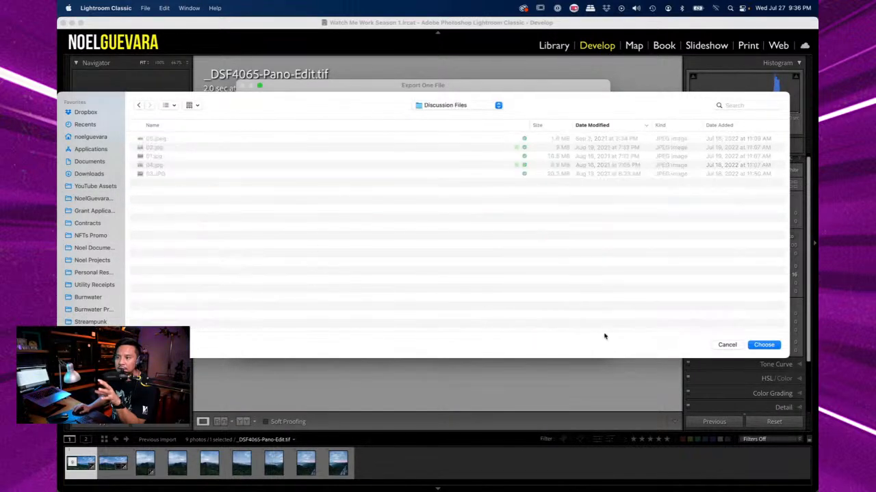
pyautogui.click(773, 346)
pyautogui.click(486, 337)
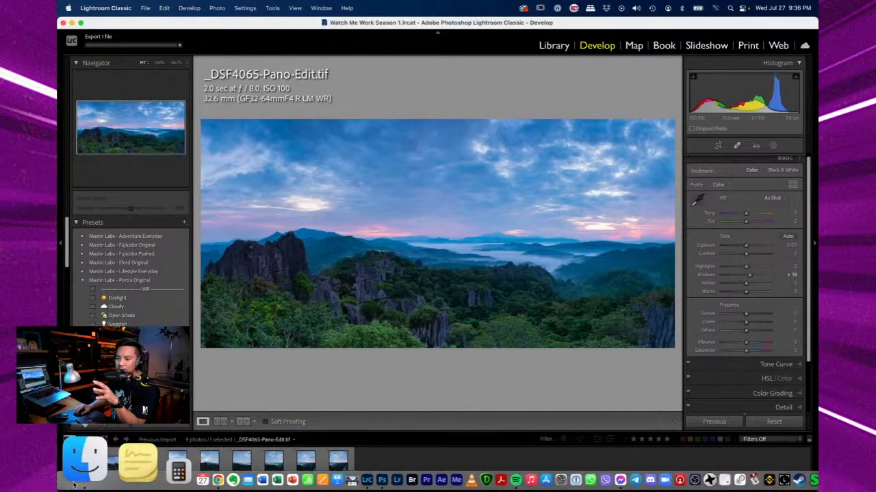
# Switch to Finder and open the Discussion Files folder inside episode folder 02
pyautogui.click(78, 479)
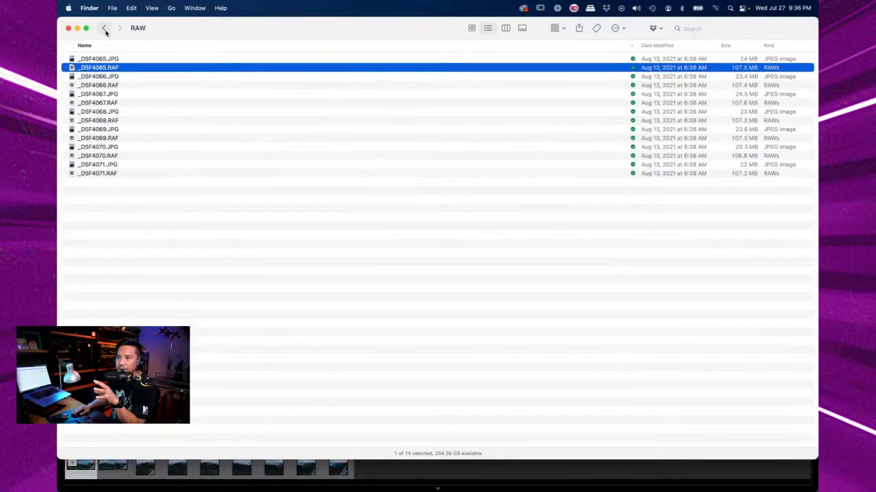
pyautogui.click(104, 28)
pyautogui.click(86, 65)
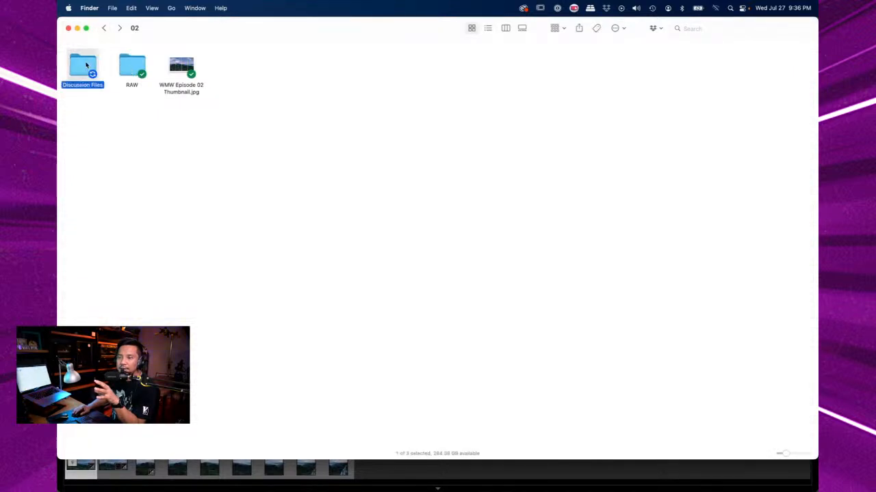
pyautogui.doubleClick(86, 65)
# Rename the exported _DSF4065-Pano-Edit.jpg as 06
pyautogui.click(136, 59)
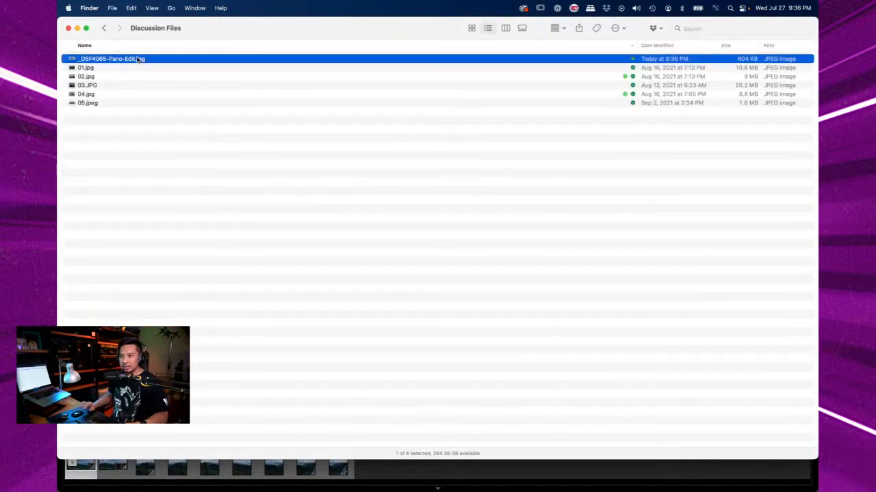
pyautogui.press('Return')
pyautogui.write('06')
pyautogui.press('Return')
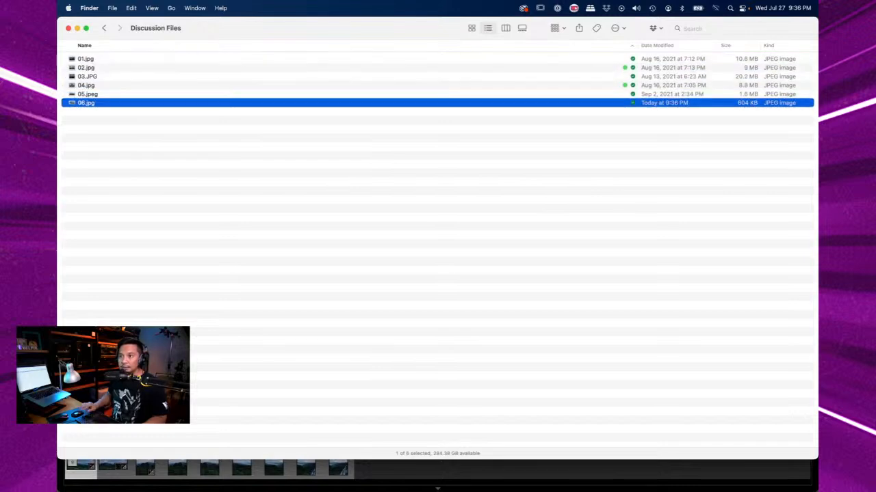
# Preview 05.jpeg and 06.jpg alternately to compare the earlier panorama edit with the new export
pyautogui.click(146, 95)
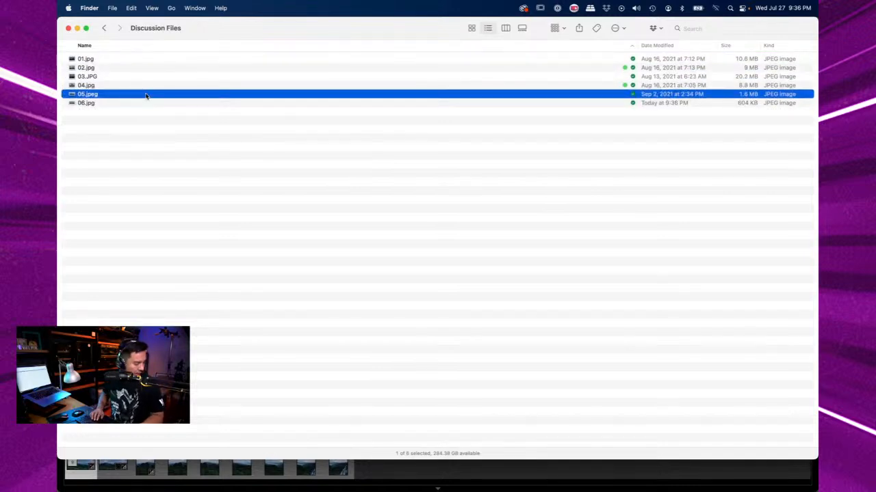
pyautogui.press('space')
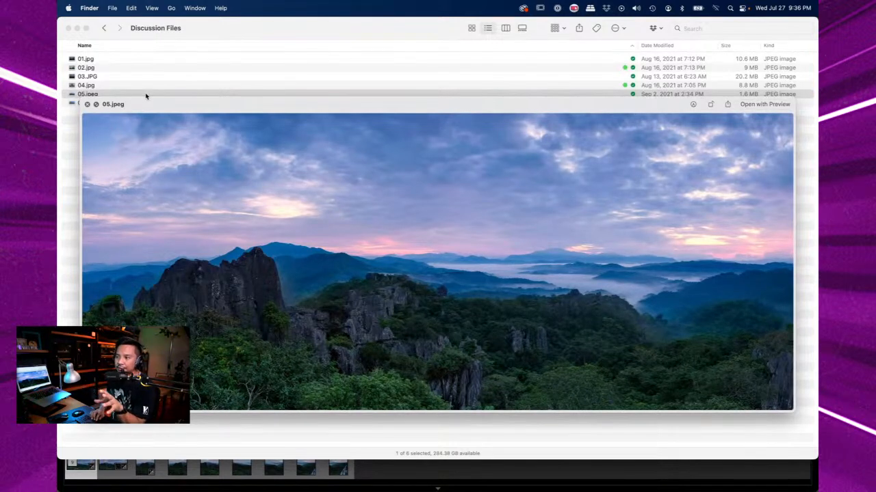
pyautogui.press('Down')
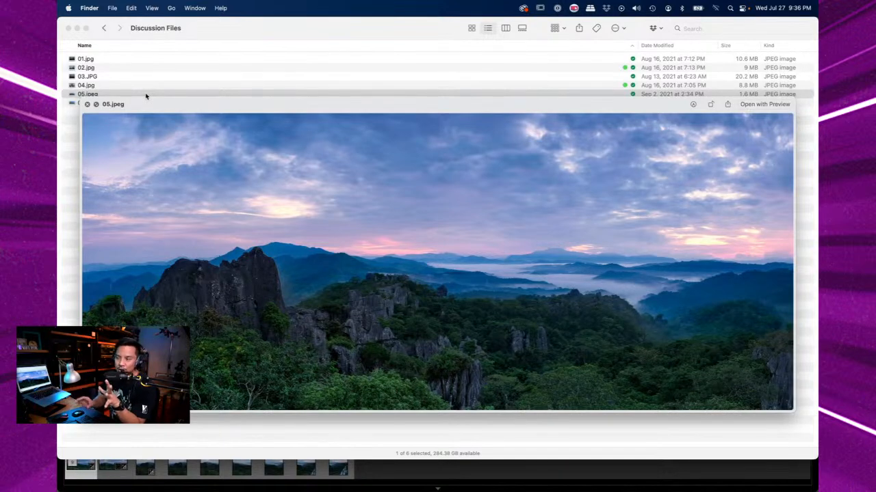
pyautogui.press('Down')
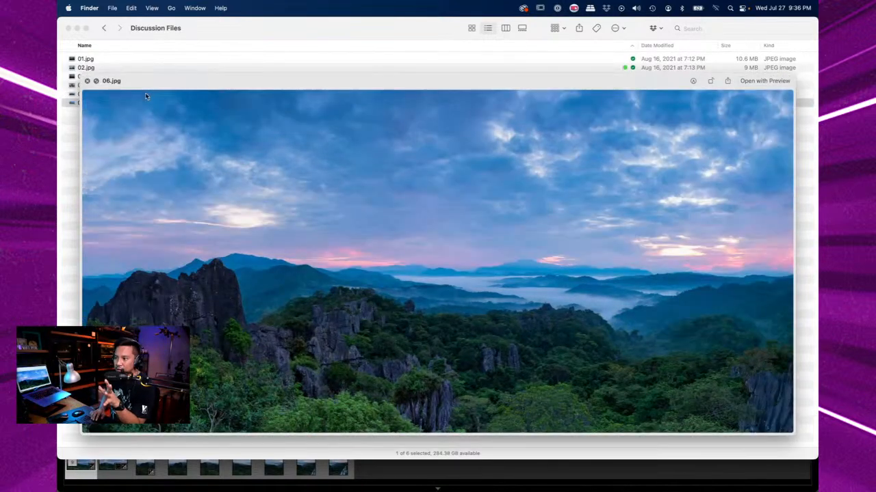
pyautogui.press('Up')
pyautogui.press('Down')
pyautogui.press('Up')
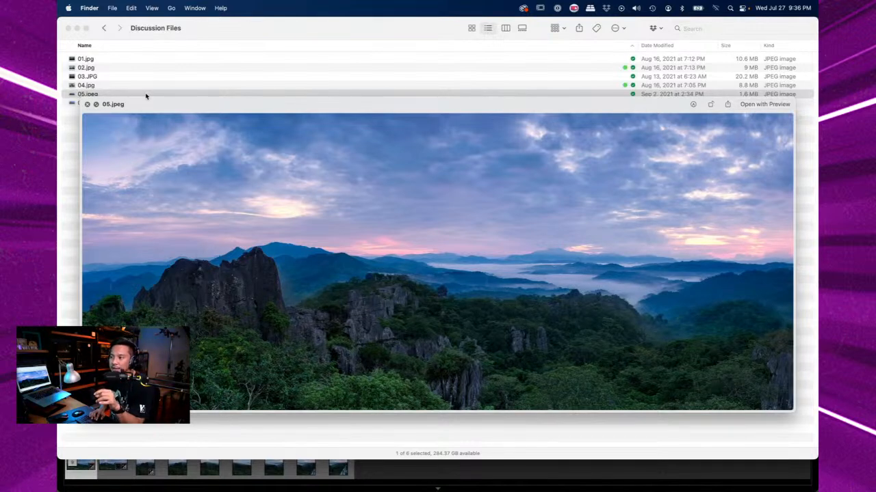
pyautogui.press('Down')
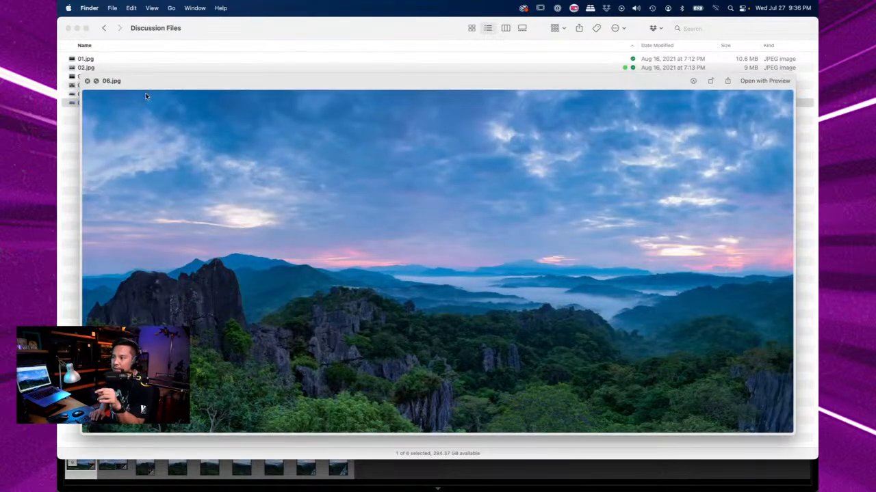
pyautogui.press('Up')
pyautogui.press('Down')
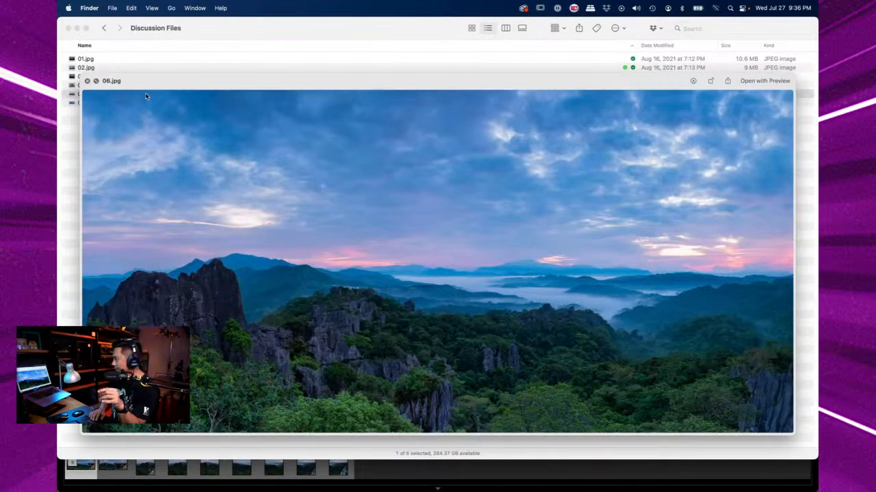
pyautogui.press('Up')
pyautogui.press('Down')
pyautogui.press('Up')
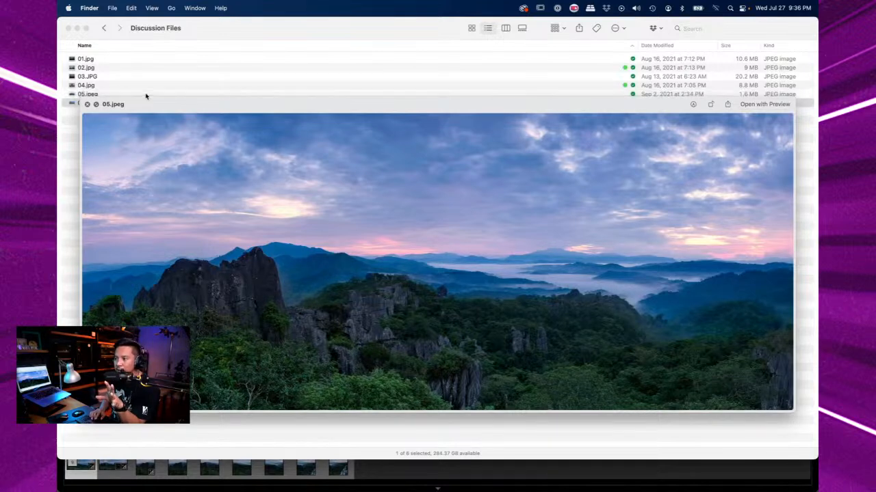
pyautogui.press('Down')
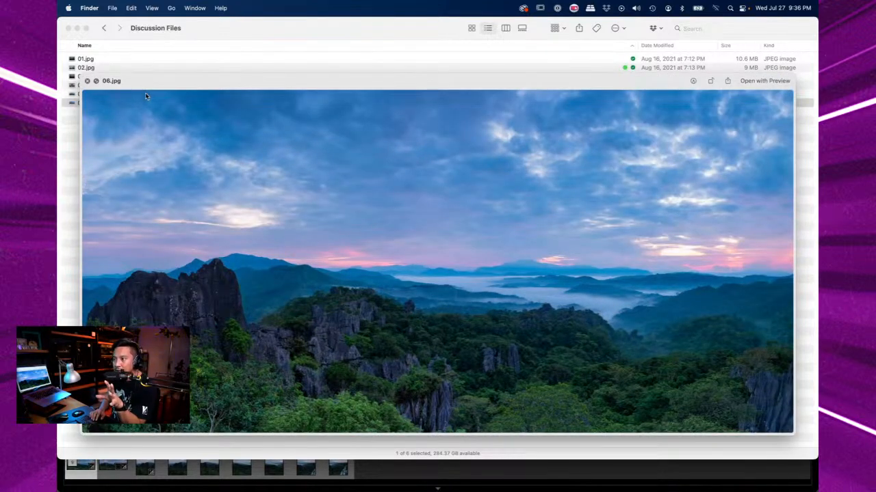
pyautogui.press('Up')
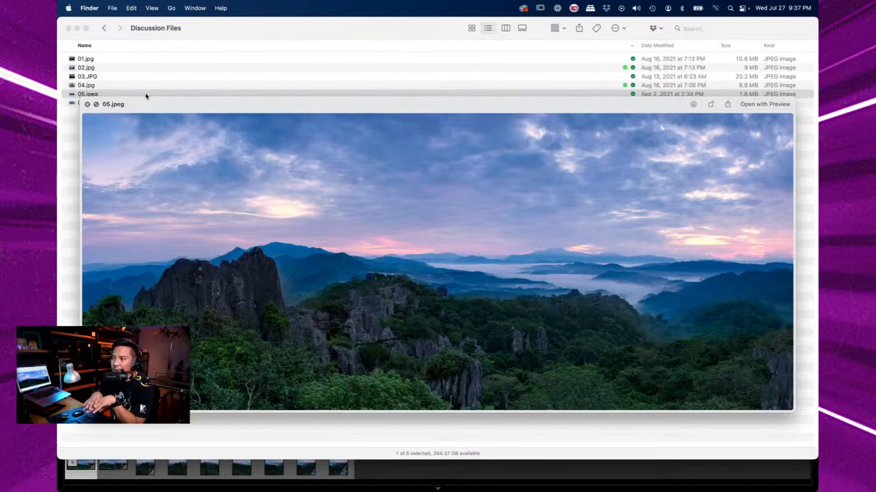
pyautogui.press('Down')
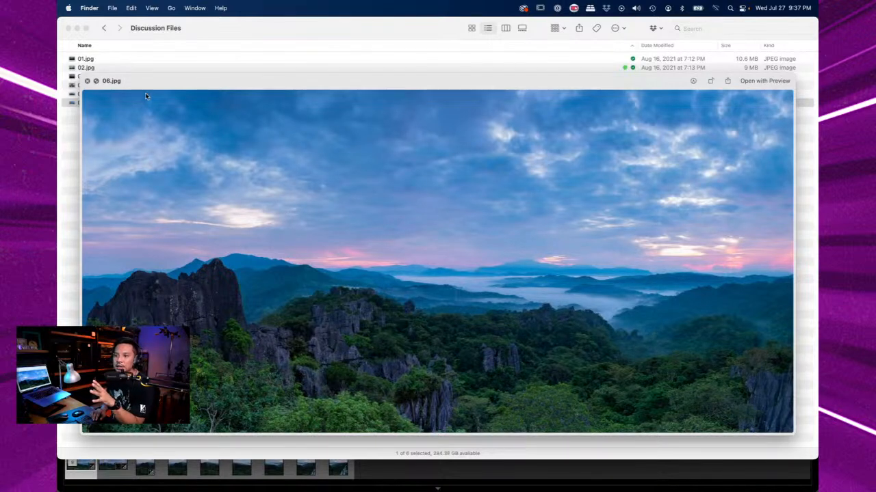
pyautogui.press('Up')
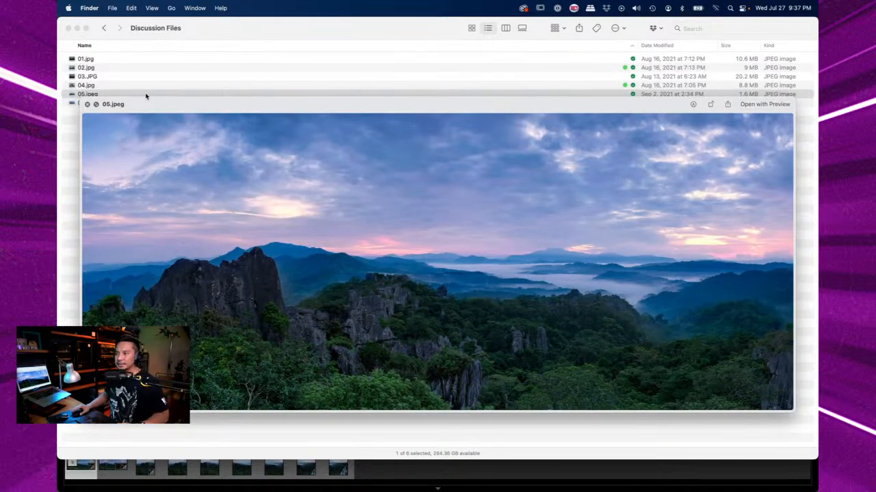
pyautogui.press('Down')
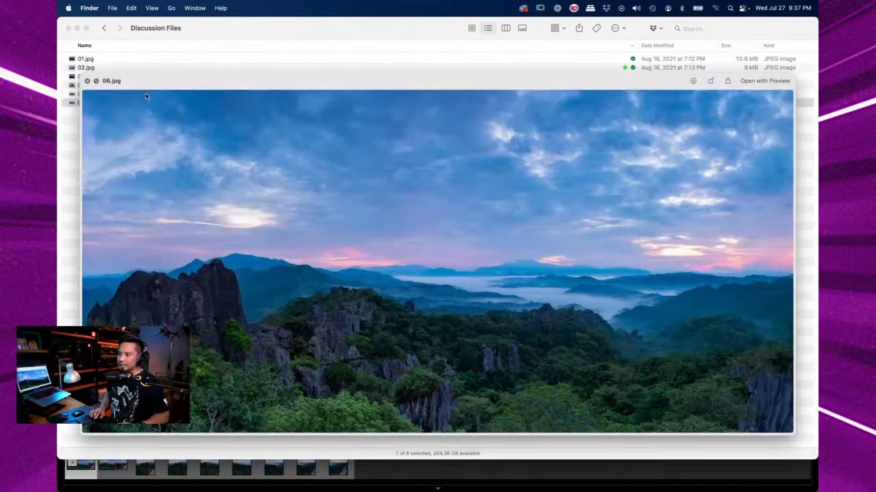